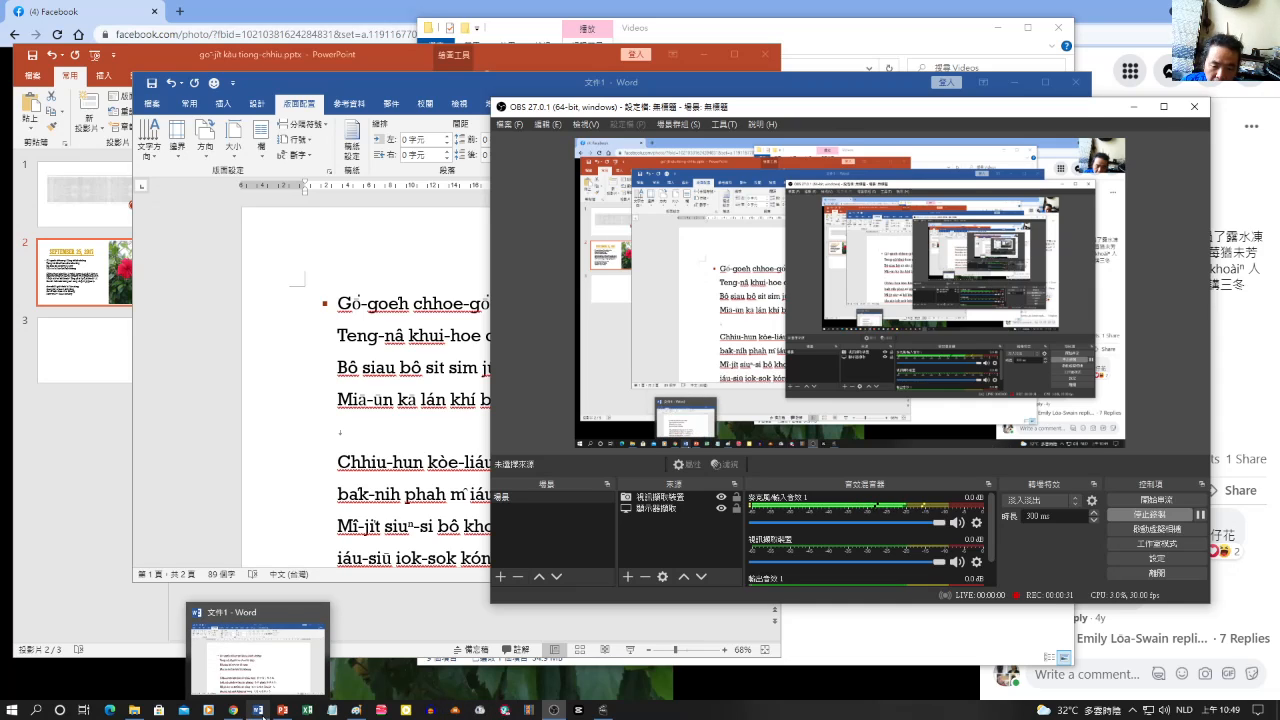
Bring the Word document with the Taiwanese verse to the front and enlarge its window downward.
click(259, 711)
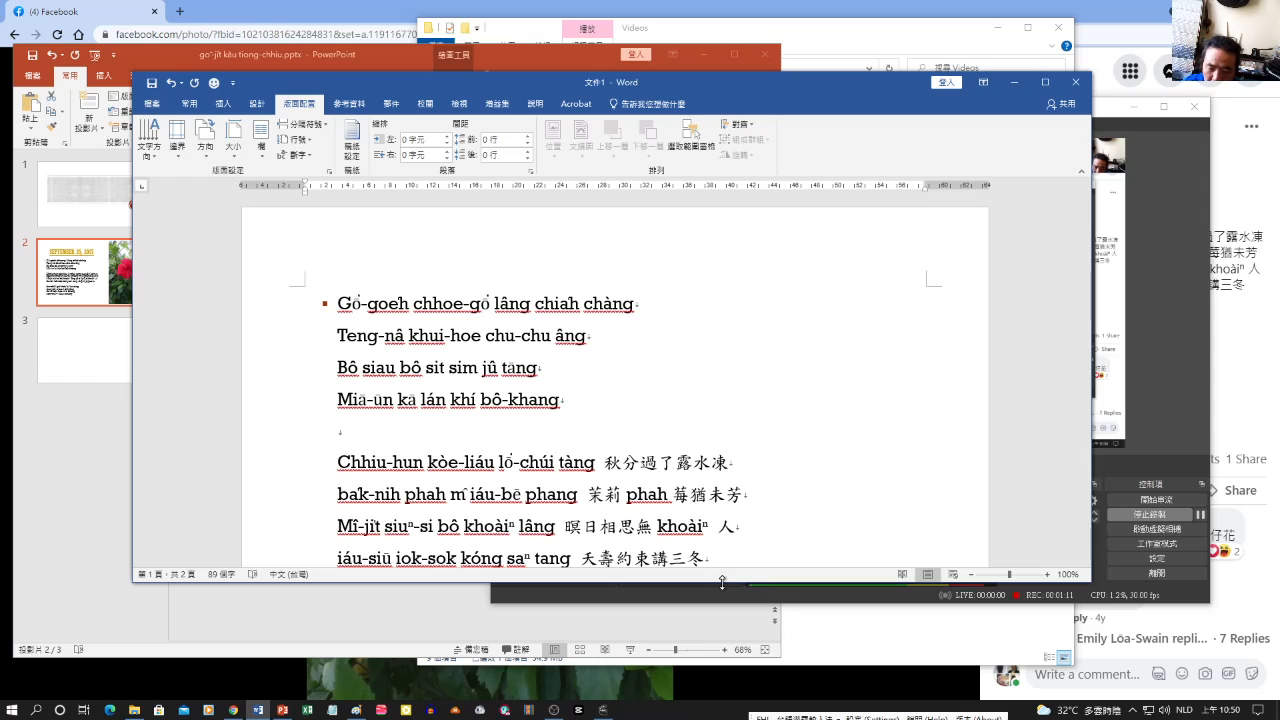
drag(725, 581, 725, 668)
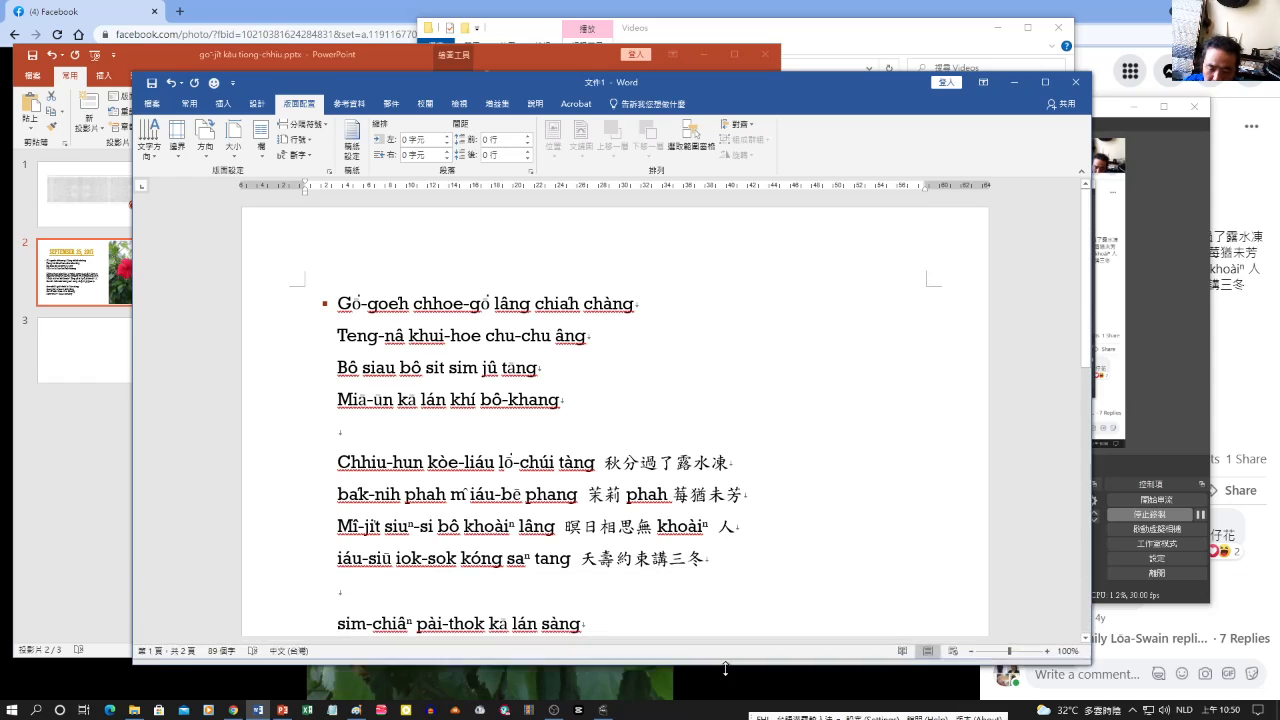
click(530, 565)
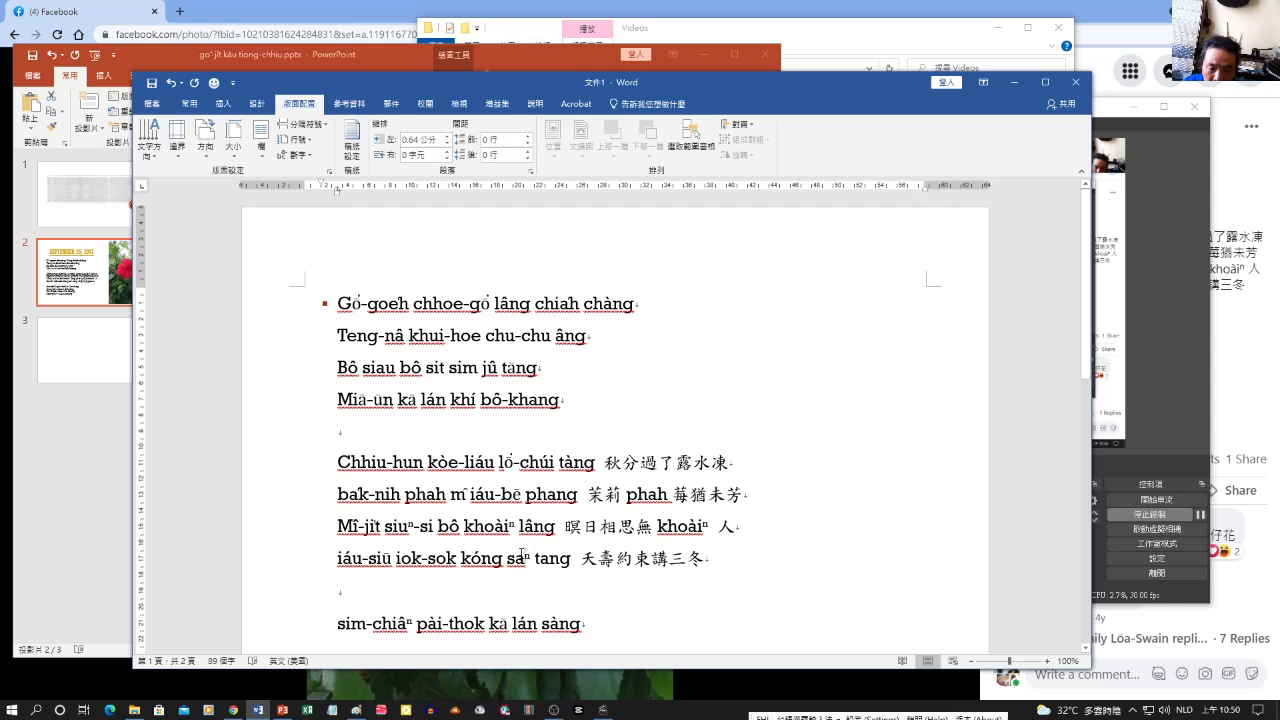
scroll(521, 553, down, 1)
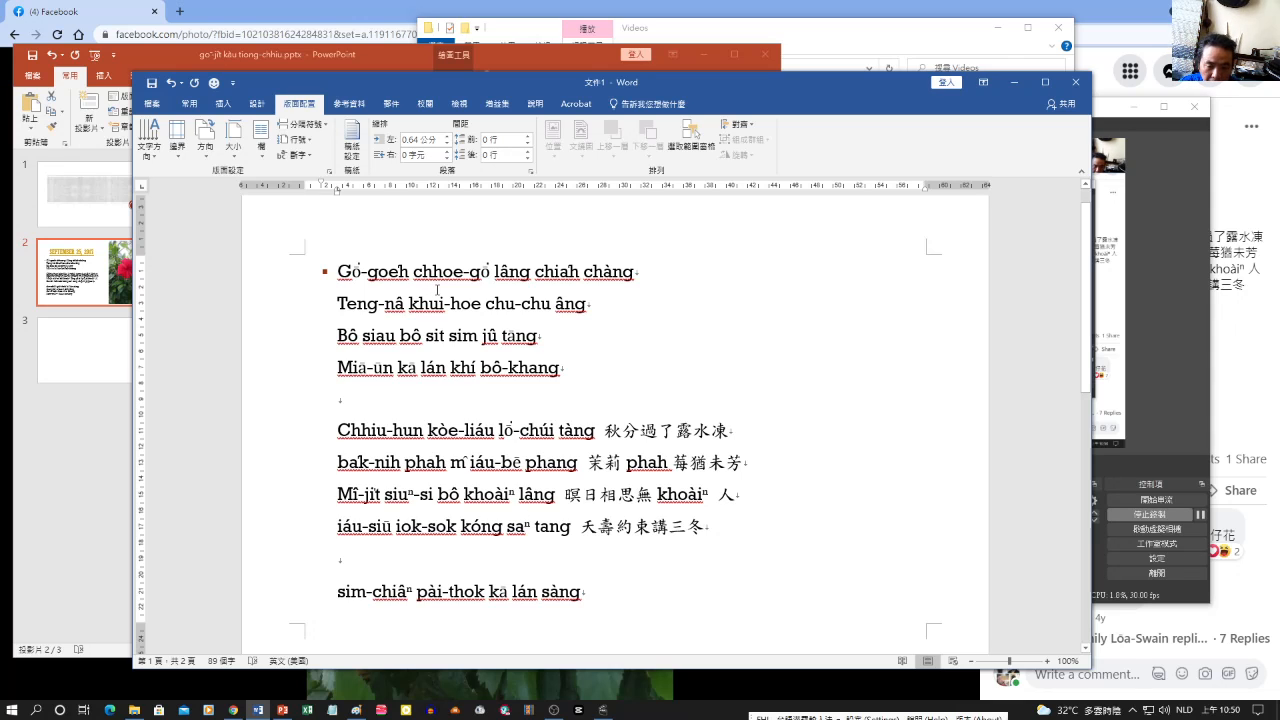
Set the font of the entire document to Taigi Unicode.
key(ctrl+a)
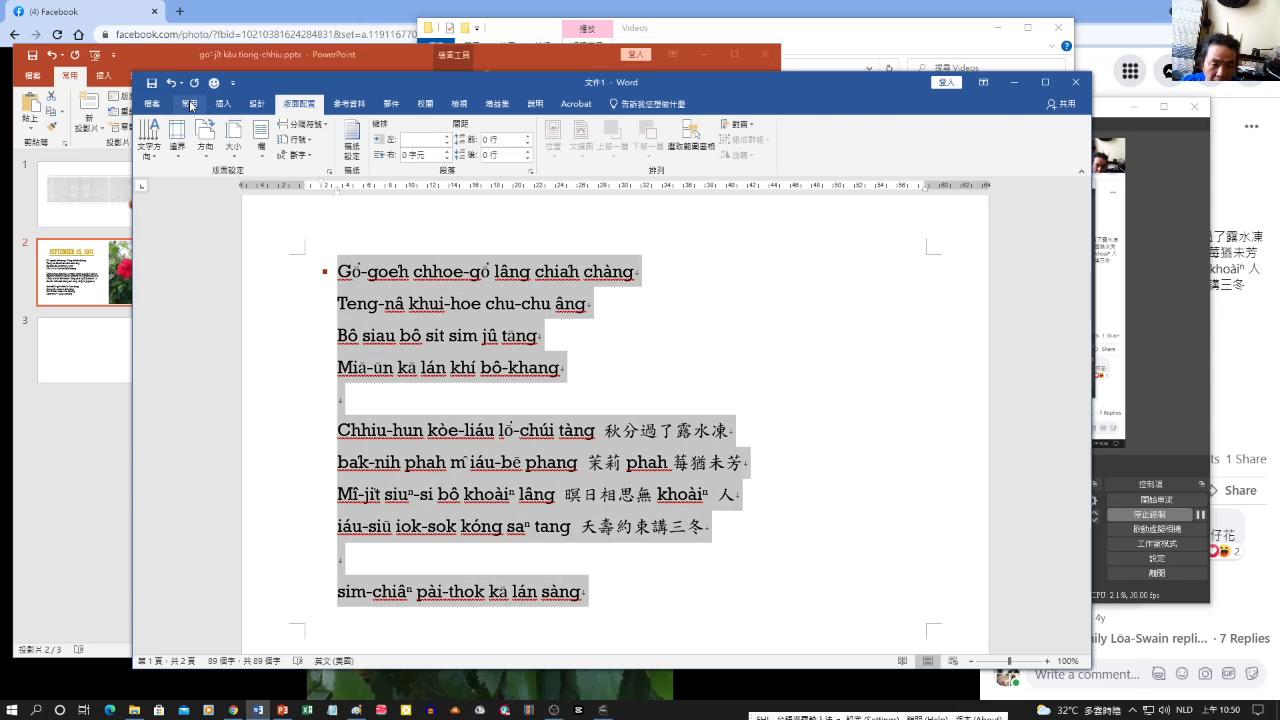
click(190, 105)
click(240, 130)
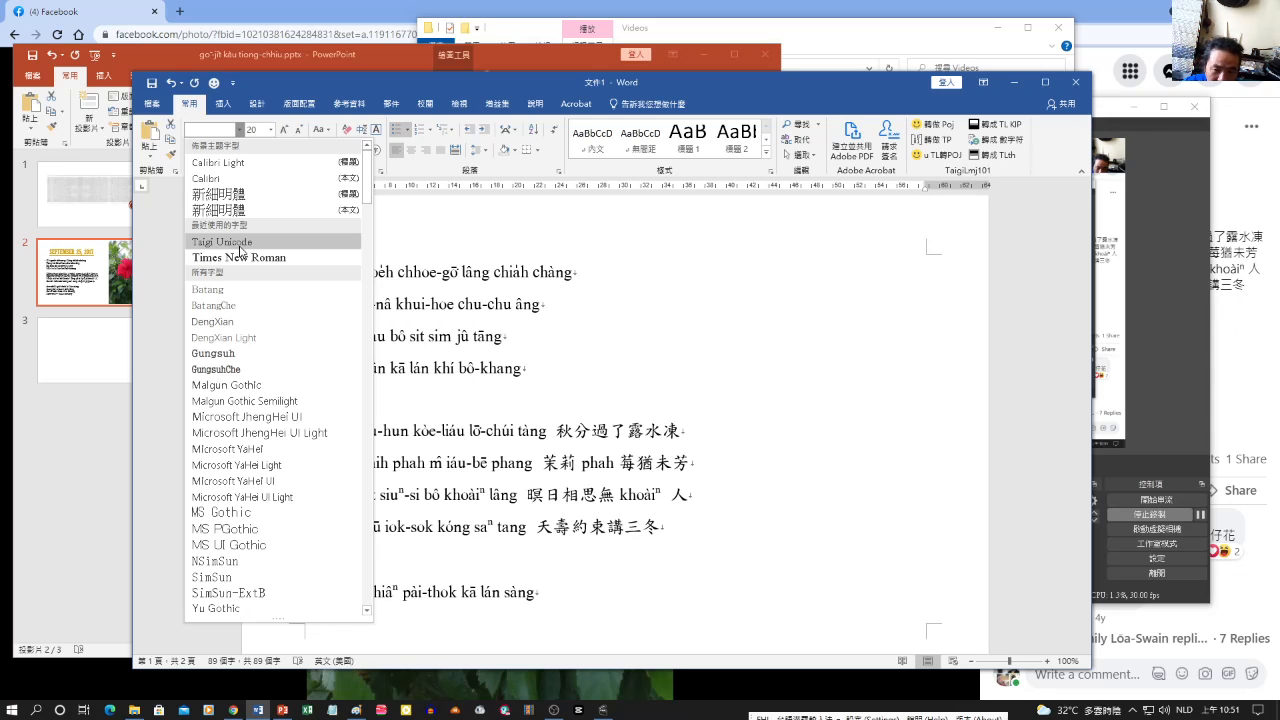
click(240, 245)
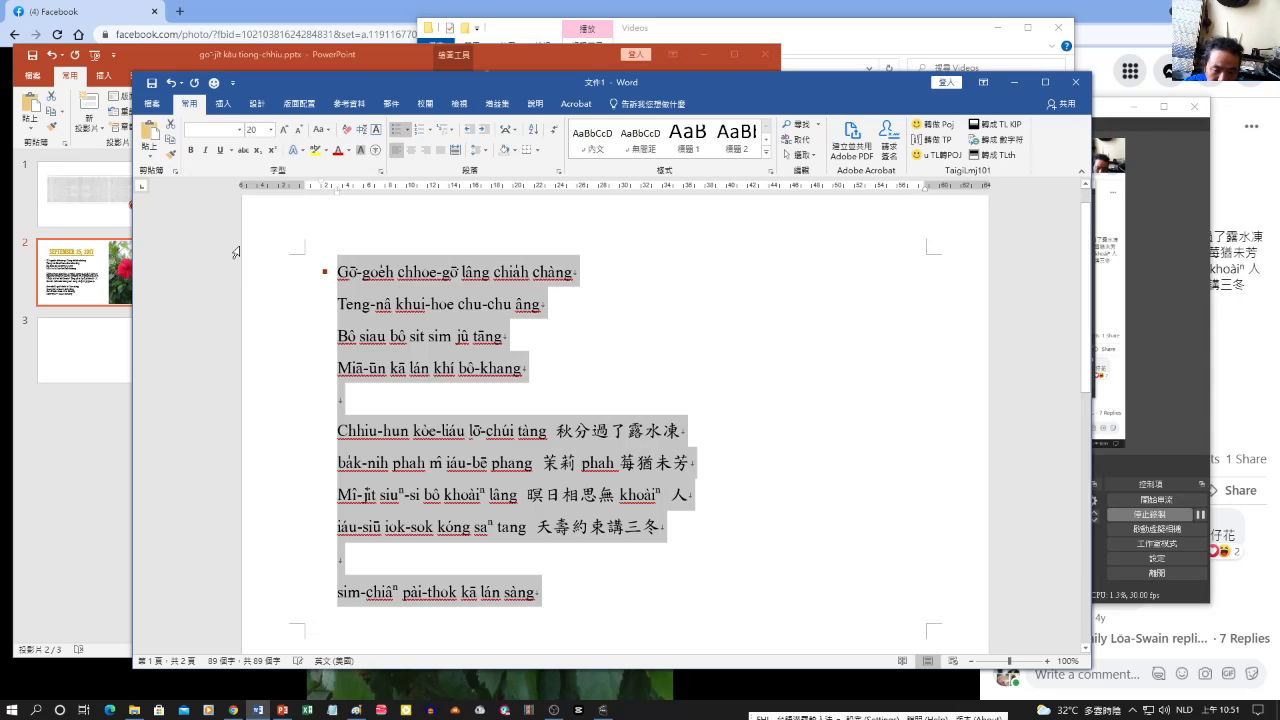
click(522, 370)
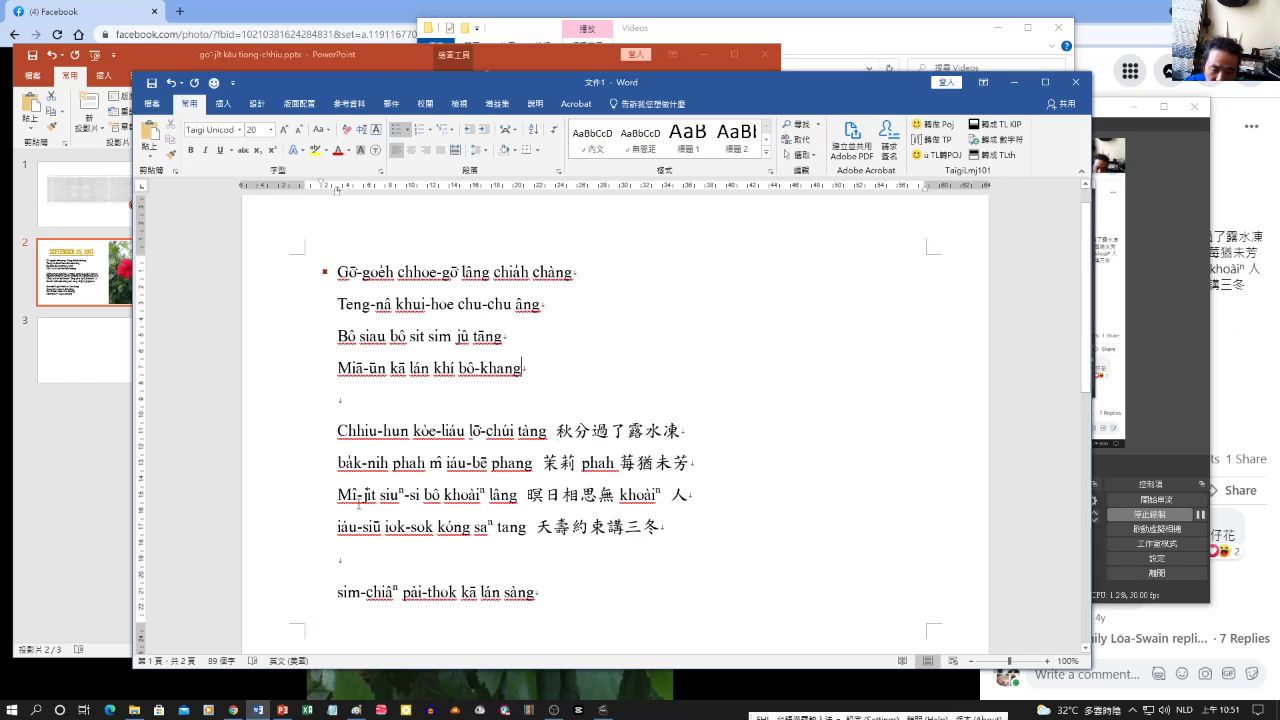
Change the font of the entire document to Times New Roman.
scroll(610, 420, up, 3)
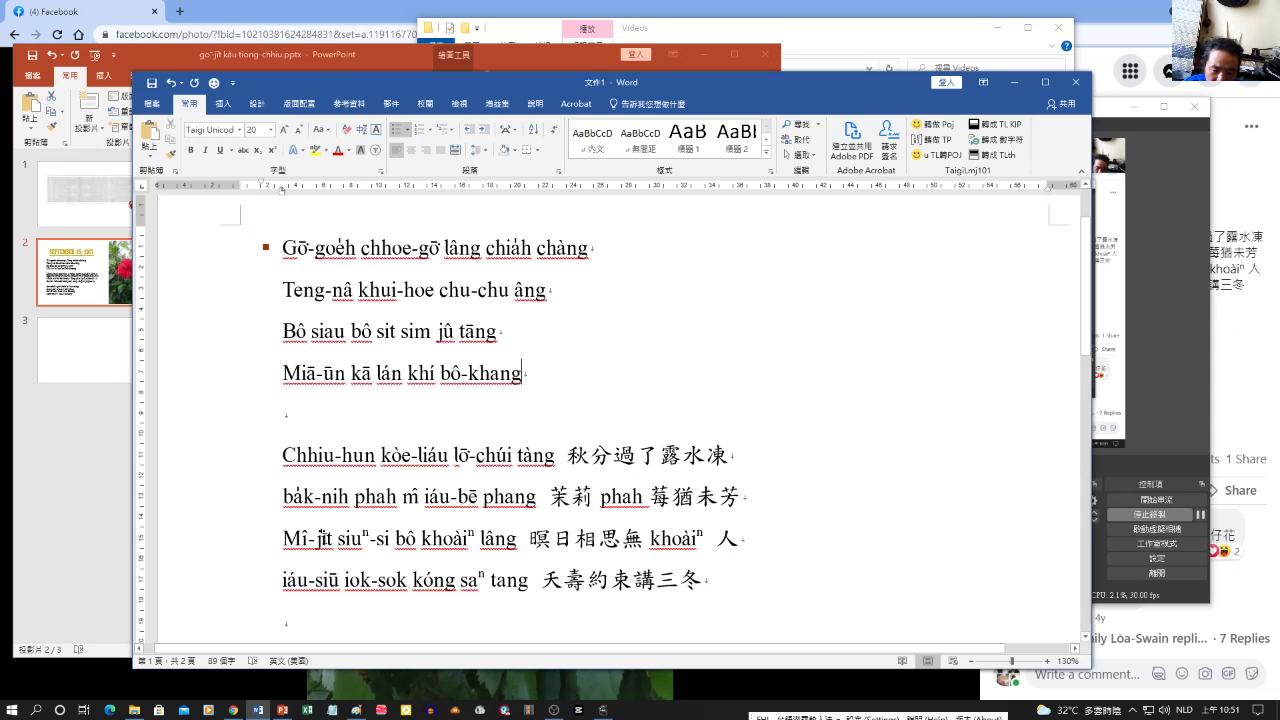
scroll(323, 537, up, 3)
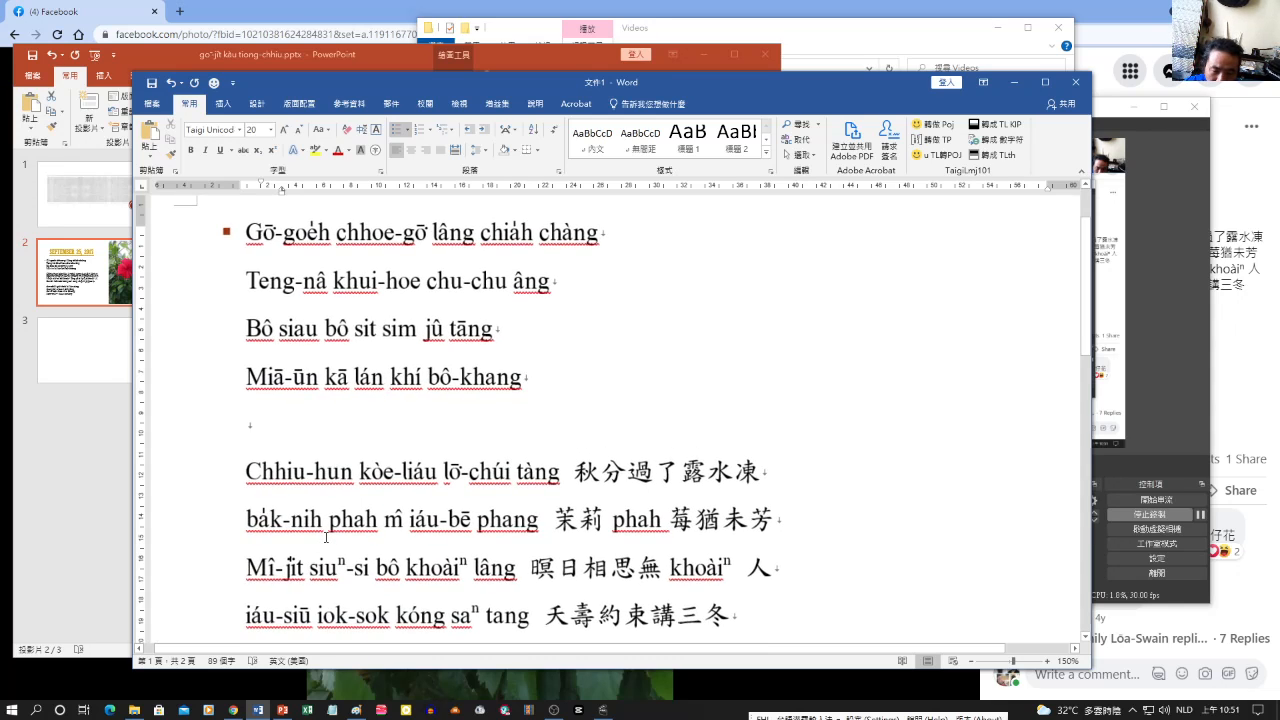
scroll(323, 537, down, 3)
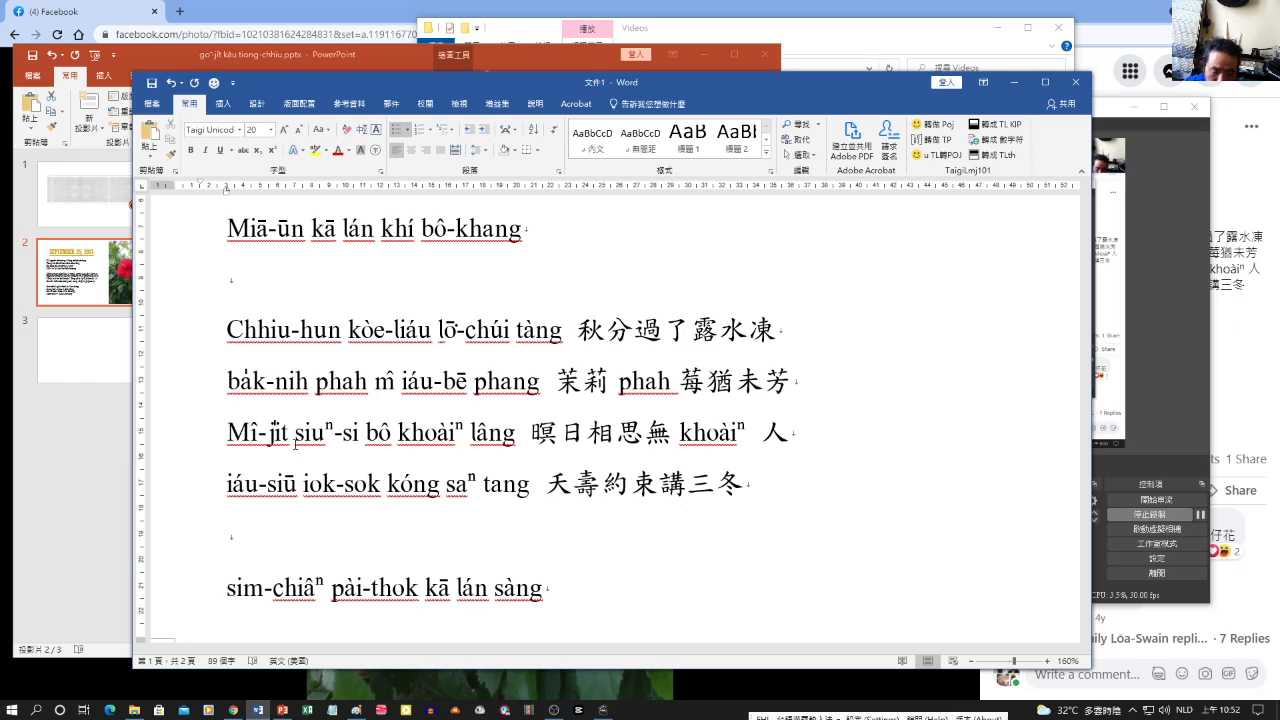
key(ctrl+a)
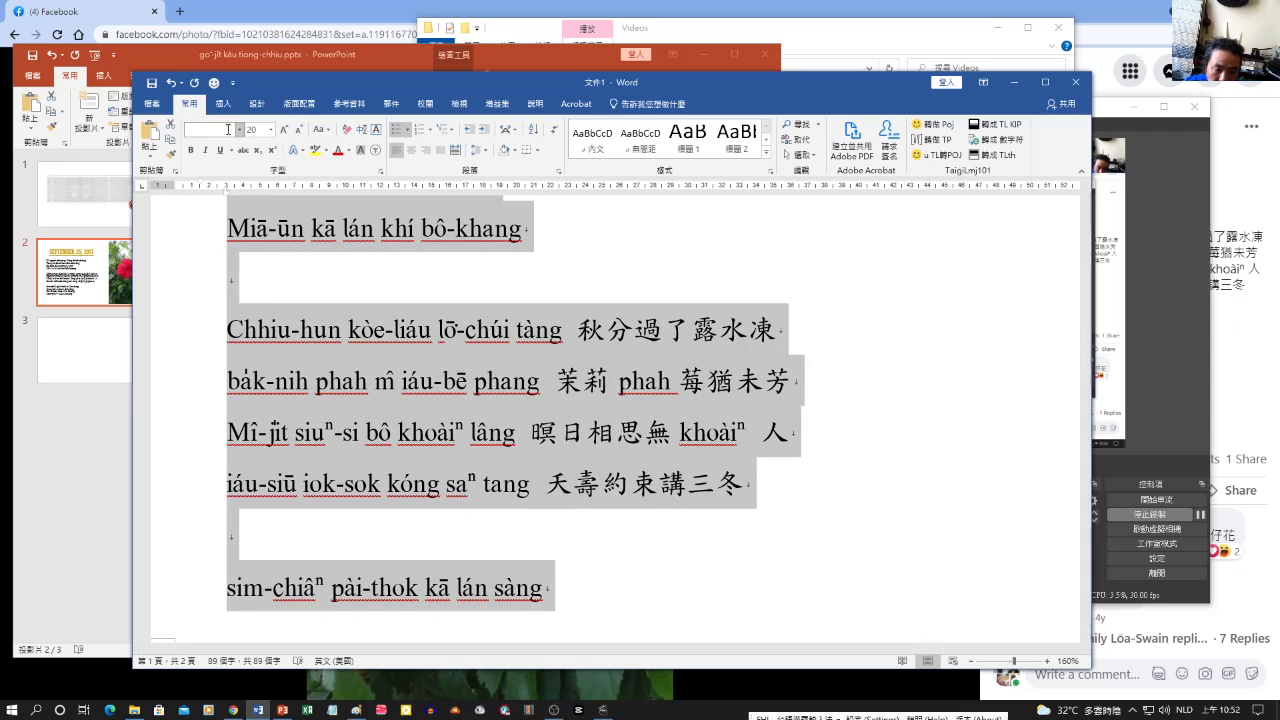
click(239, 139)
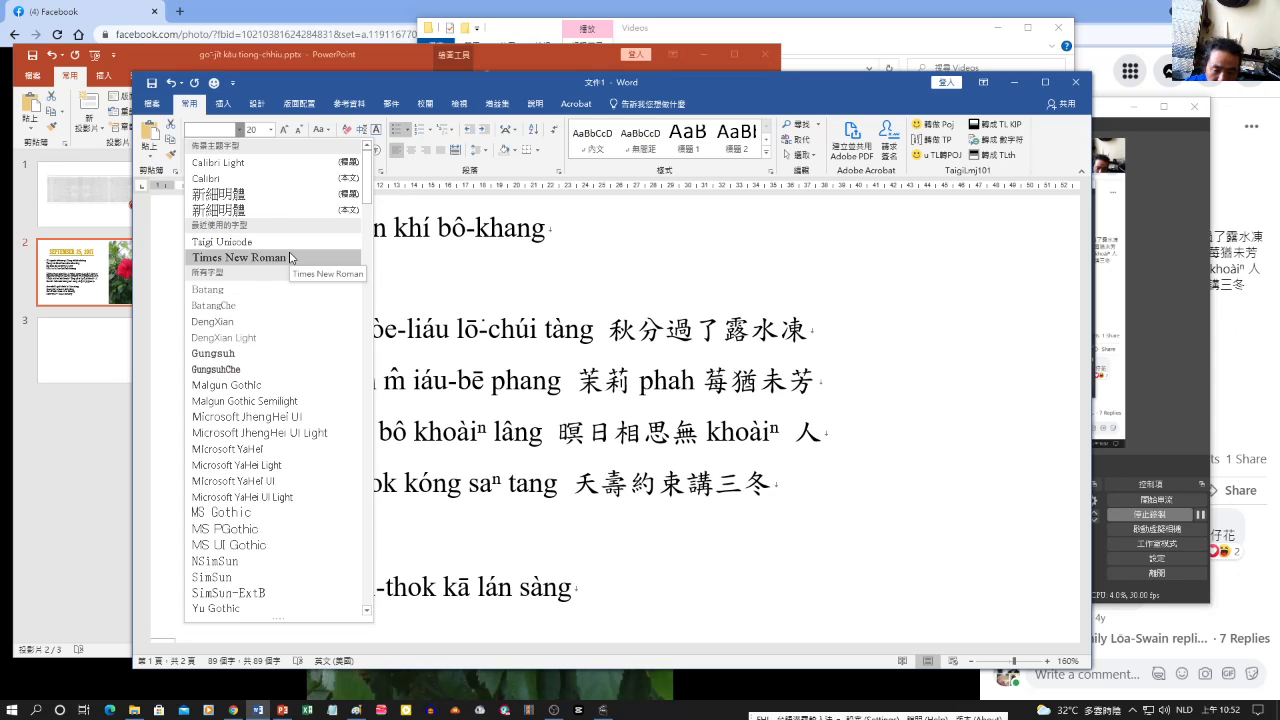
click(291, 258)
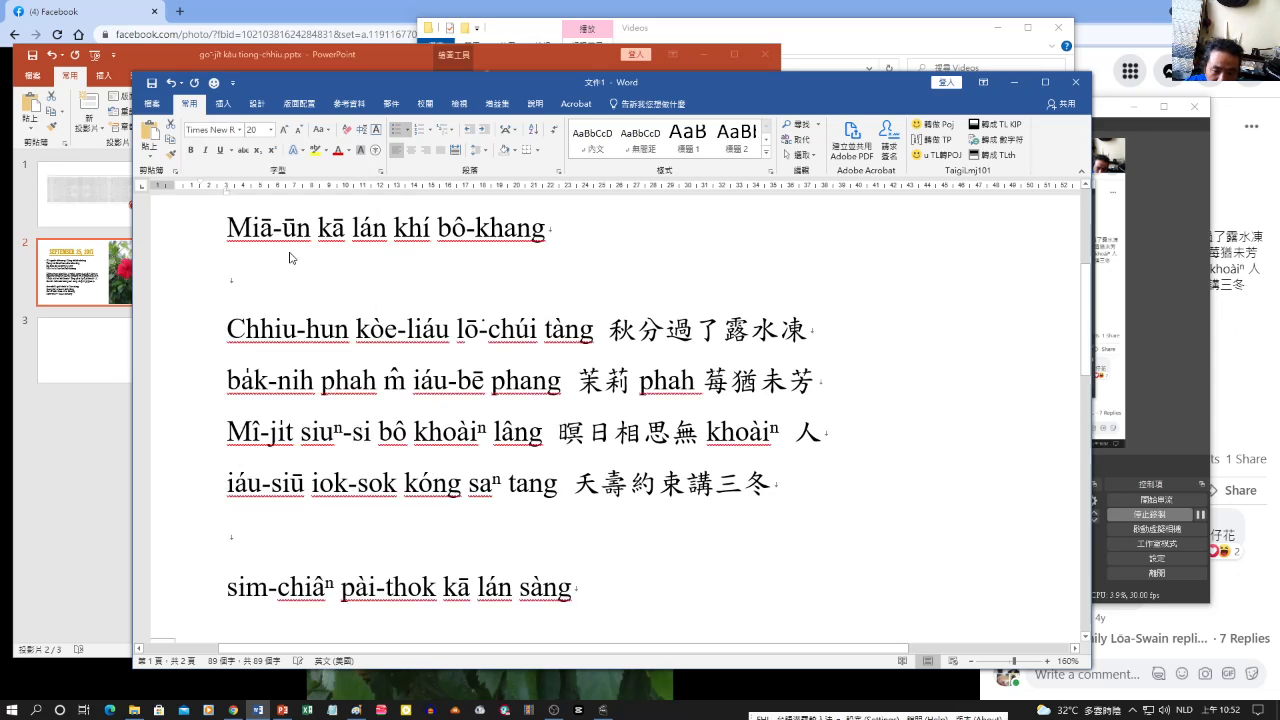
click(286, 431)
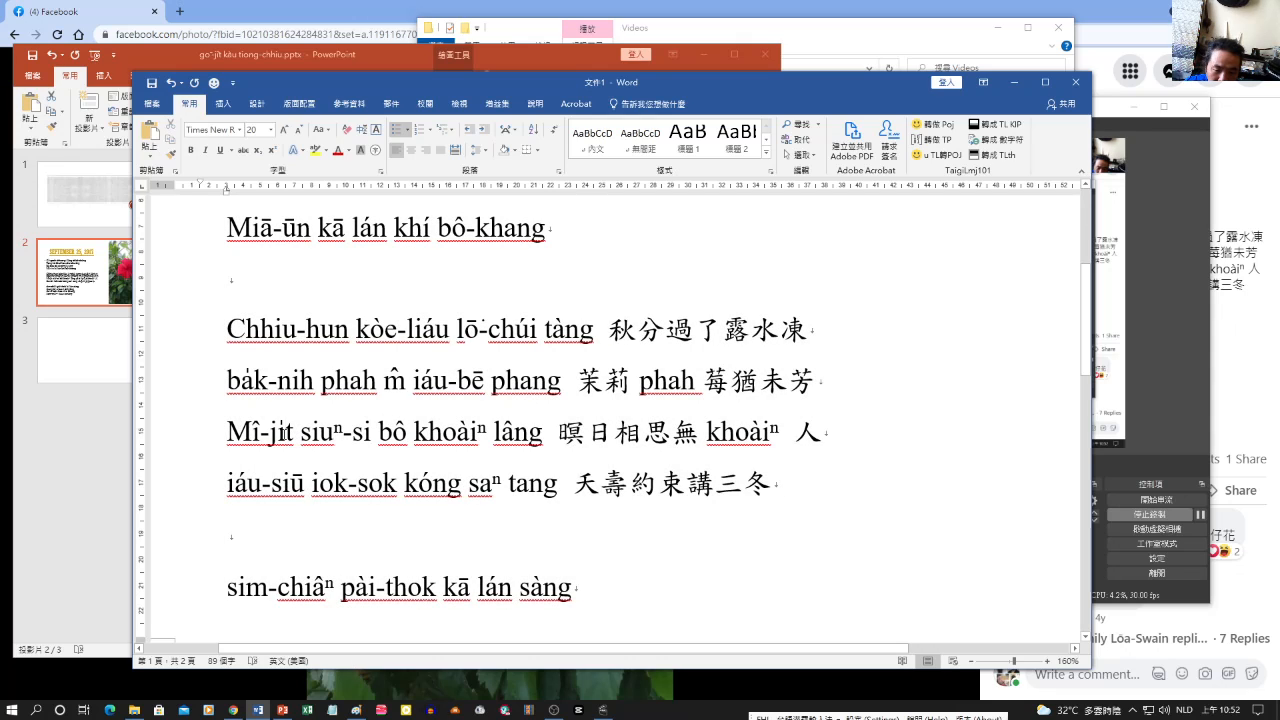
Turn off automatic spell checking, grammar error marking, confused-word checking and grammar checking with spelling in Word's proofing options.
scroll(288, 432, up, 3)
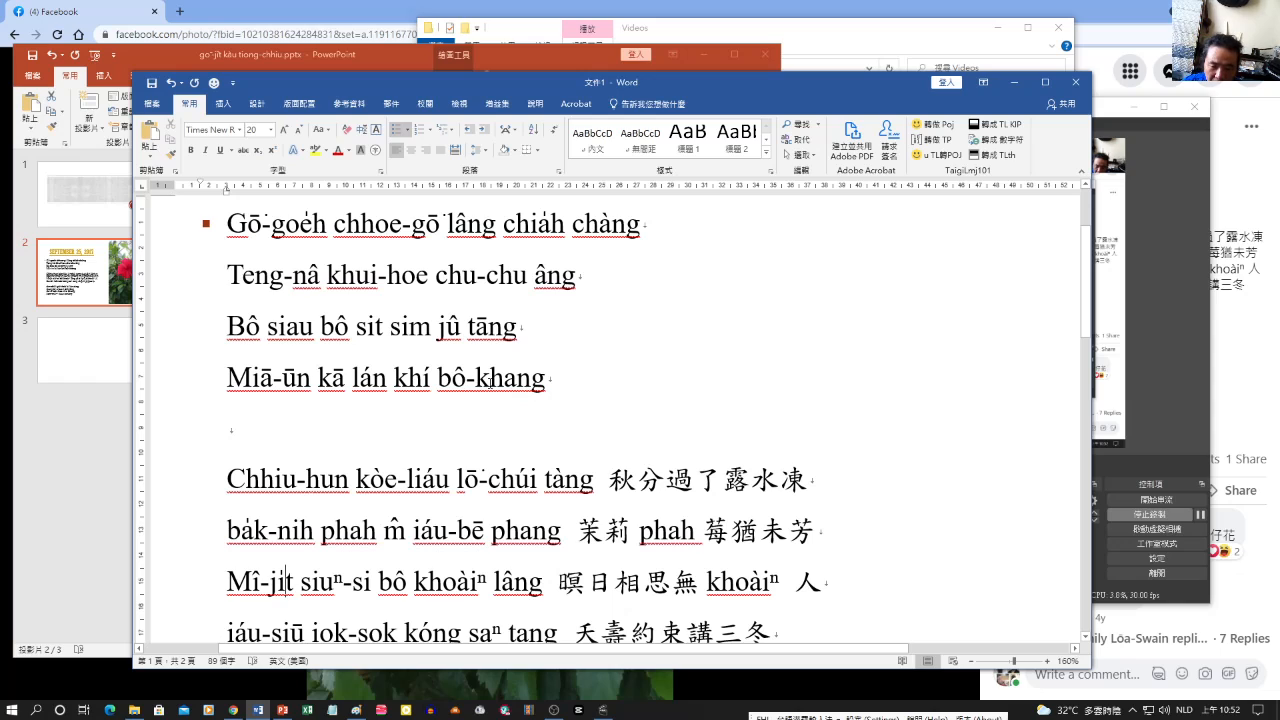
click(155, 106)
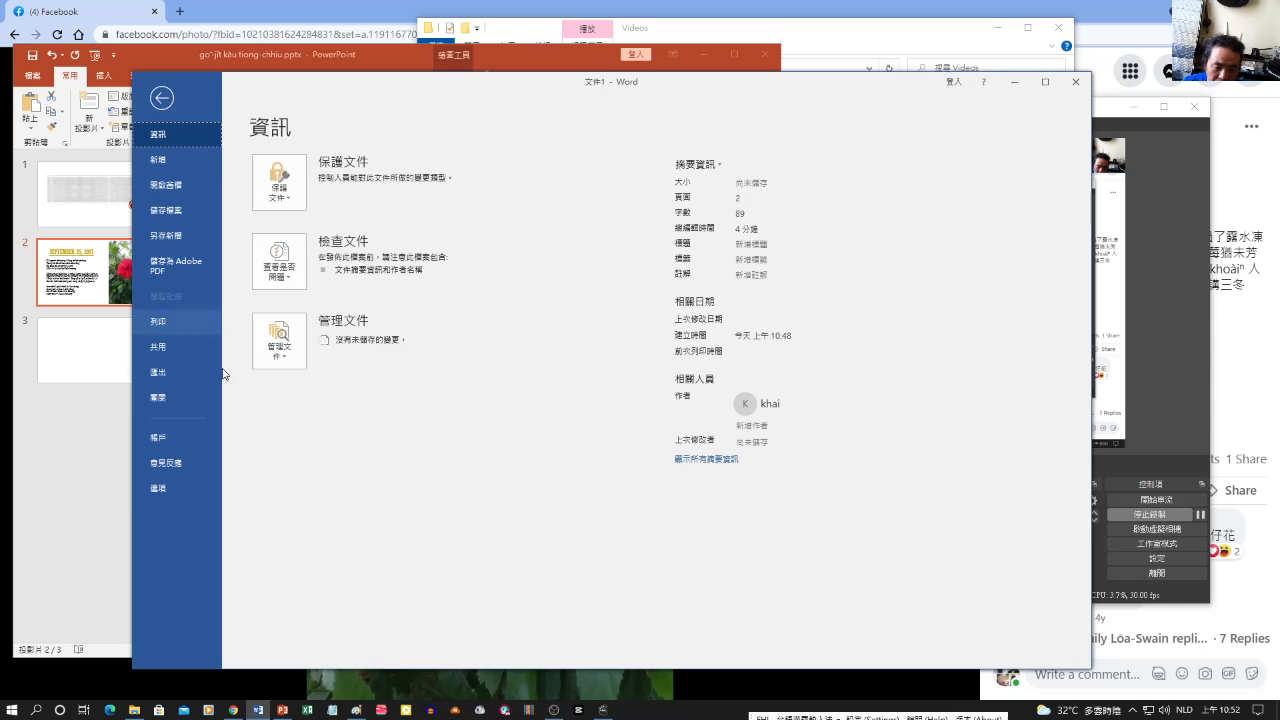
click(158, 488)
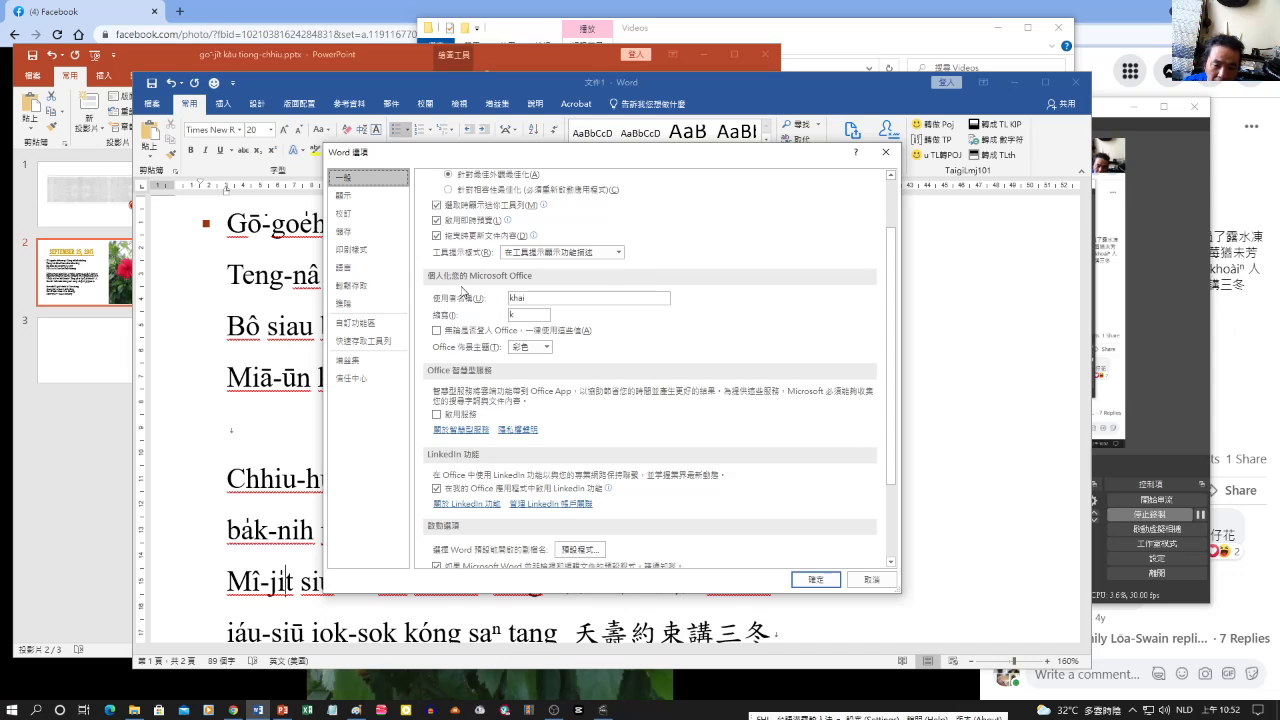
click(362, 215)
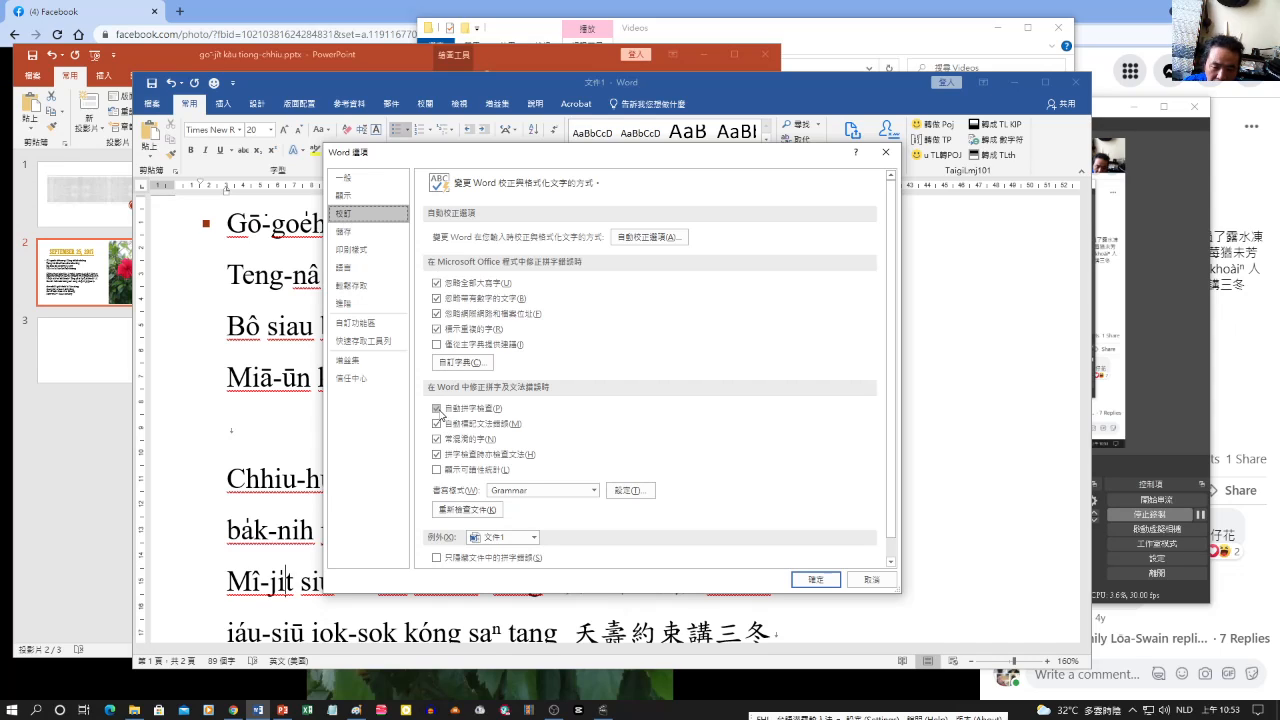
click(439, 409)
click(439, 424)
click(439, 439)
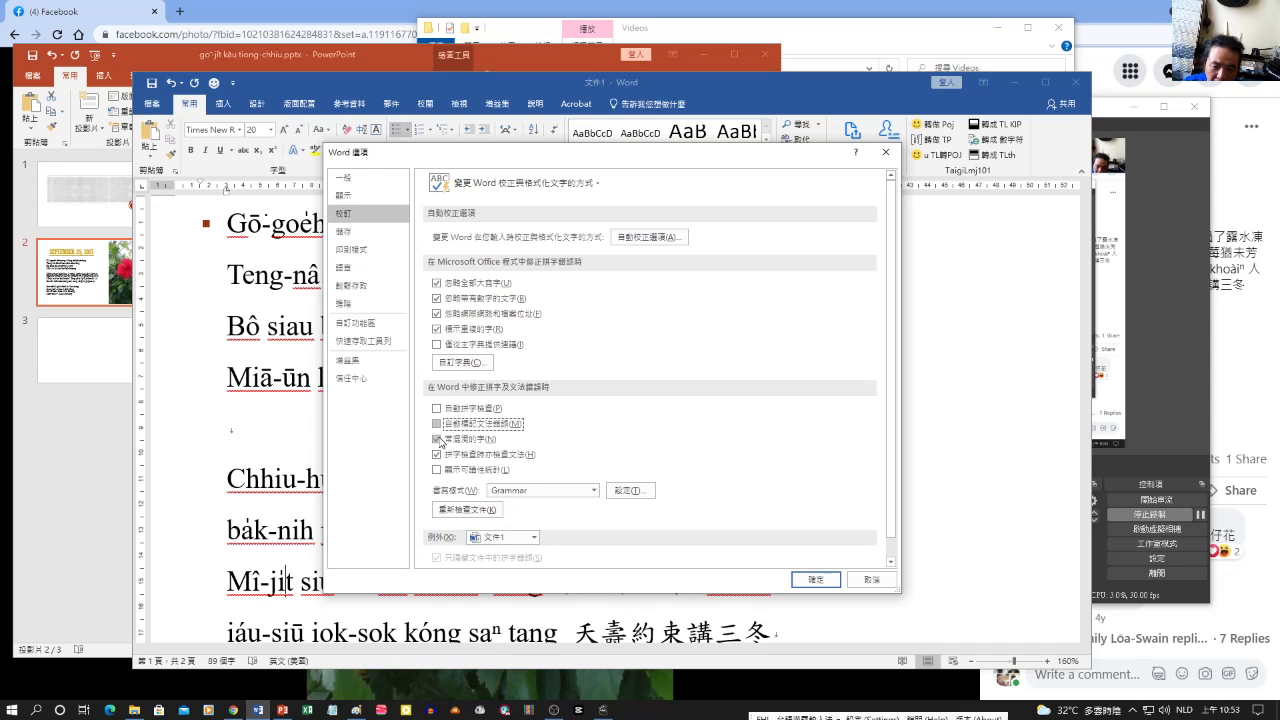
click(439, 455)
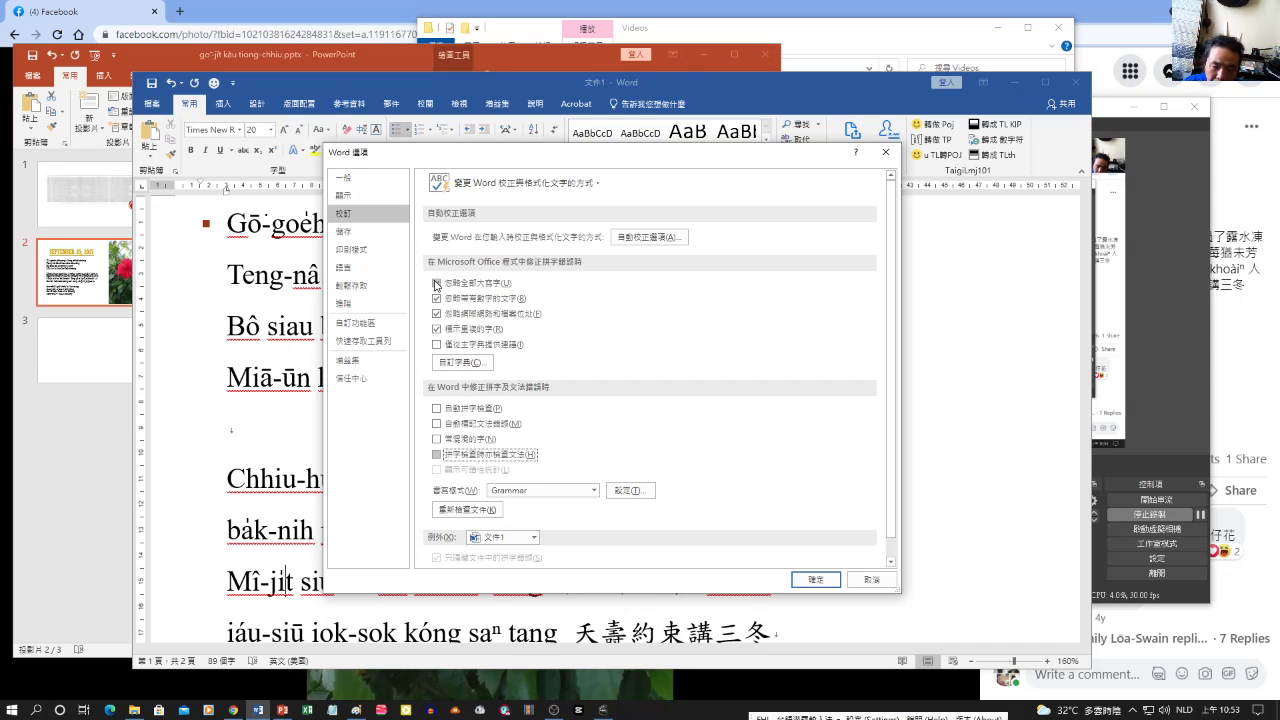
click(815, 579)
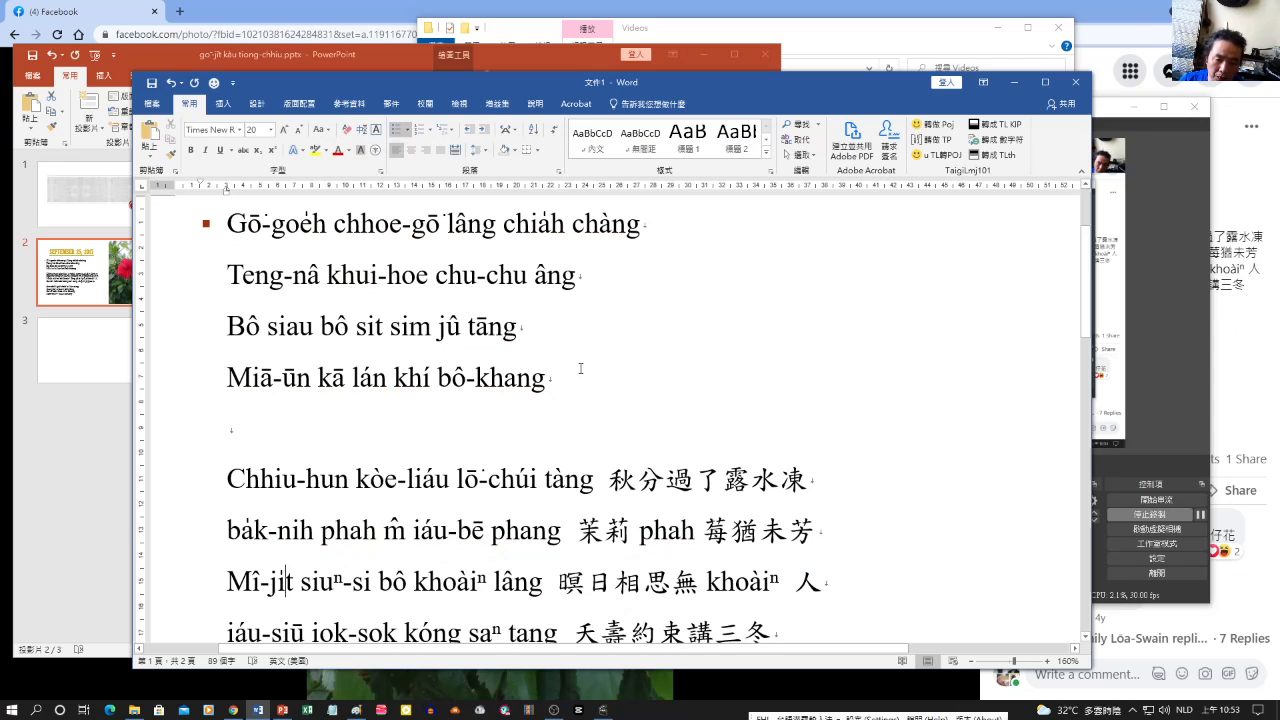
Add the sample vowels o͘ and ō͘ at the end of the first verse line.
click(648, 394)
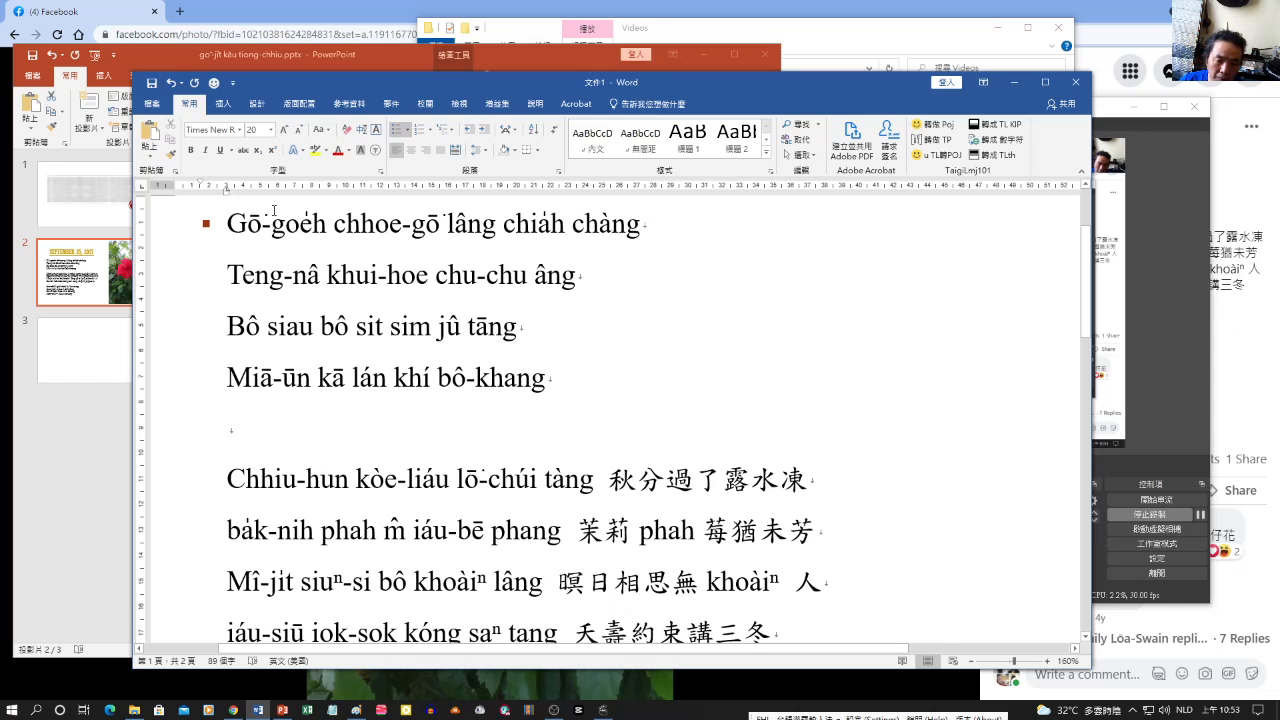
click(260, 224)
click(645, 228)
text(o͘)
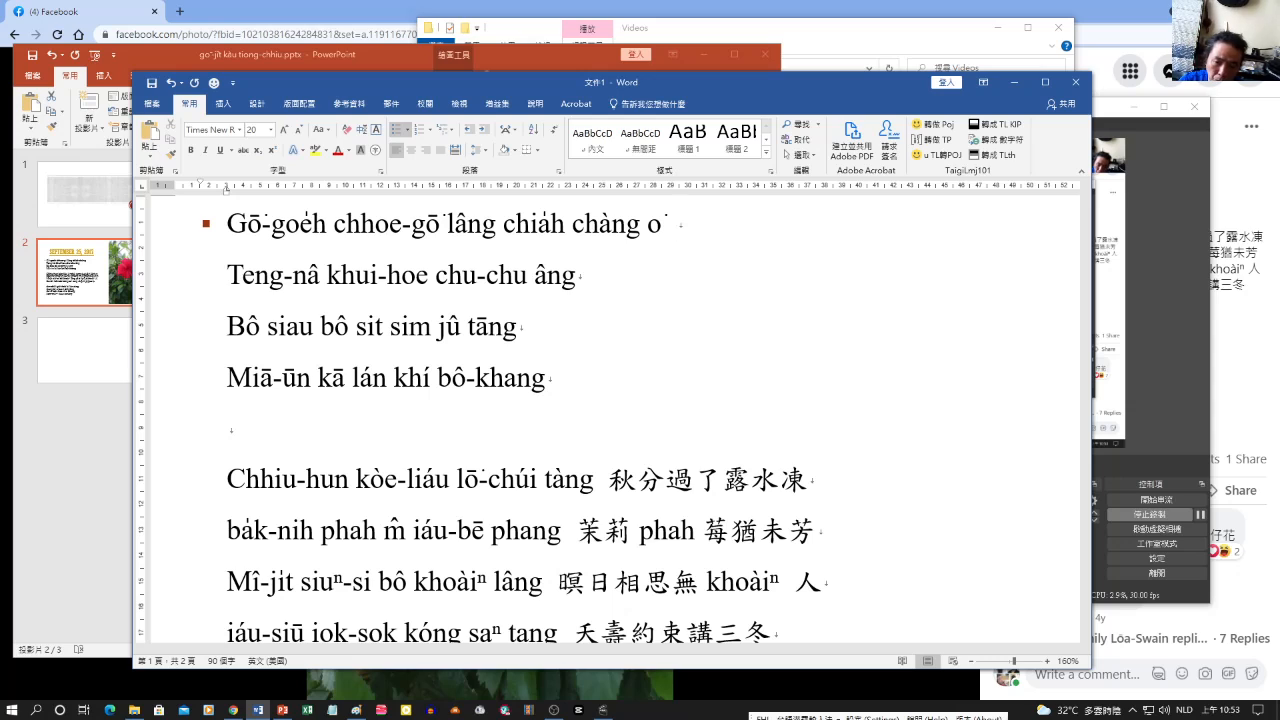
text(ou)
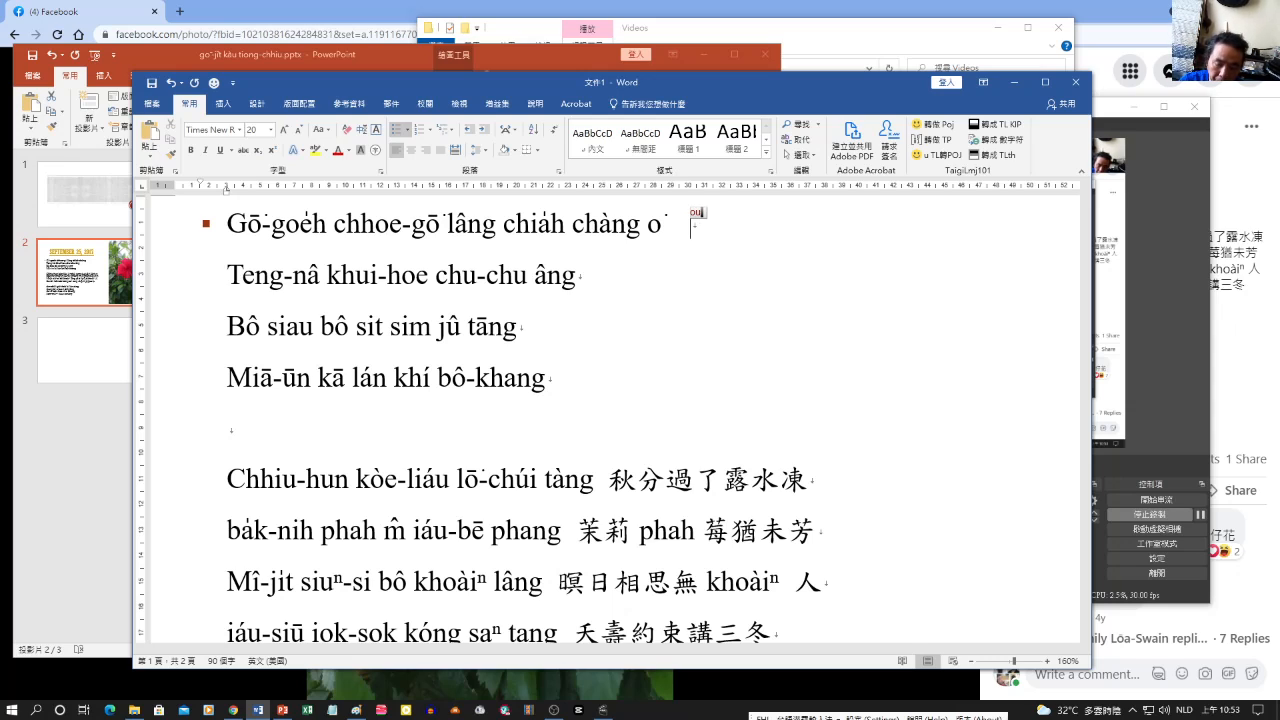
text(7)
key(Return)
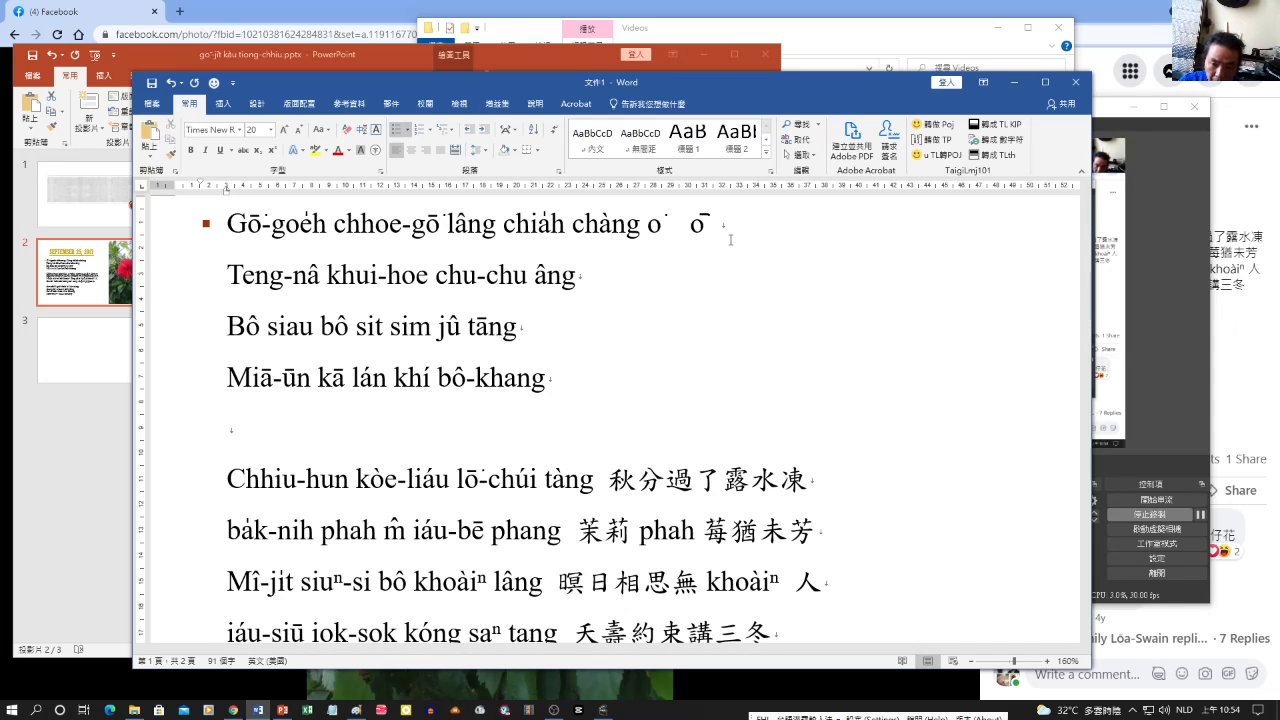
Enter M̄, M̂ and M̍h followed by a full-width comma on a new bulleted line below the first line.
text(M̄)
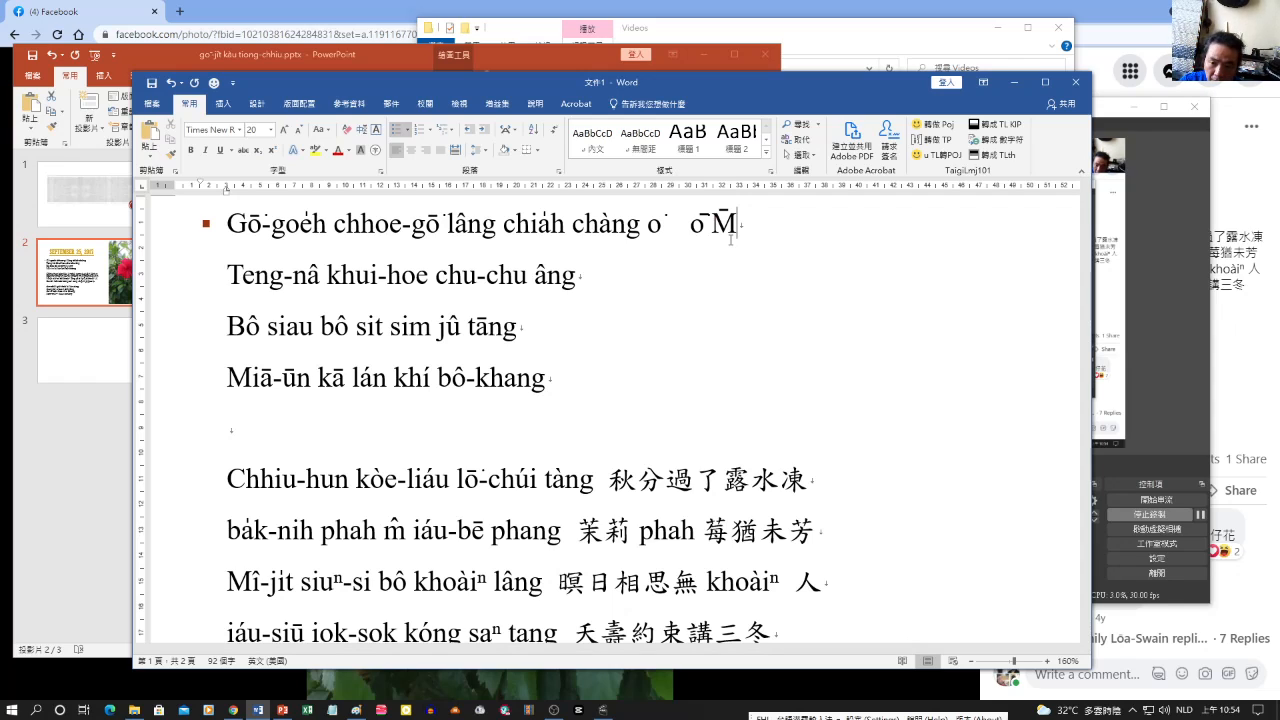
text(  M5)
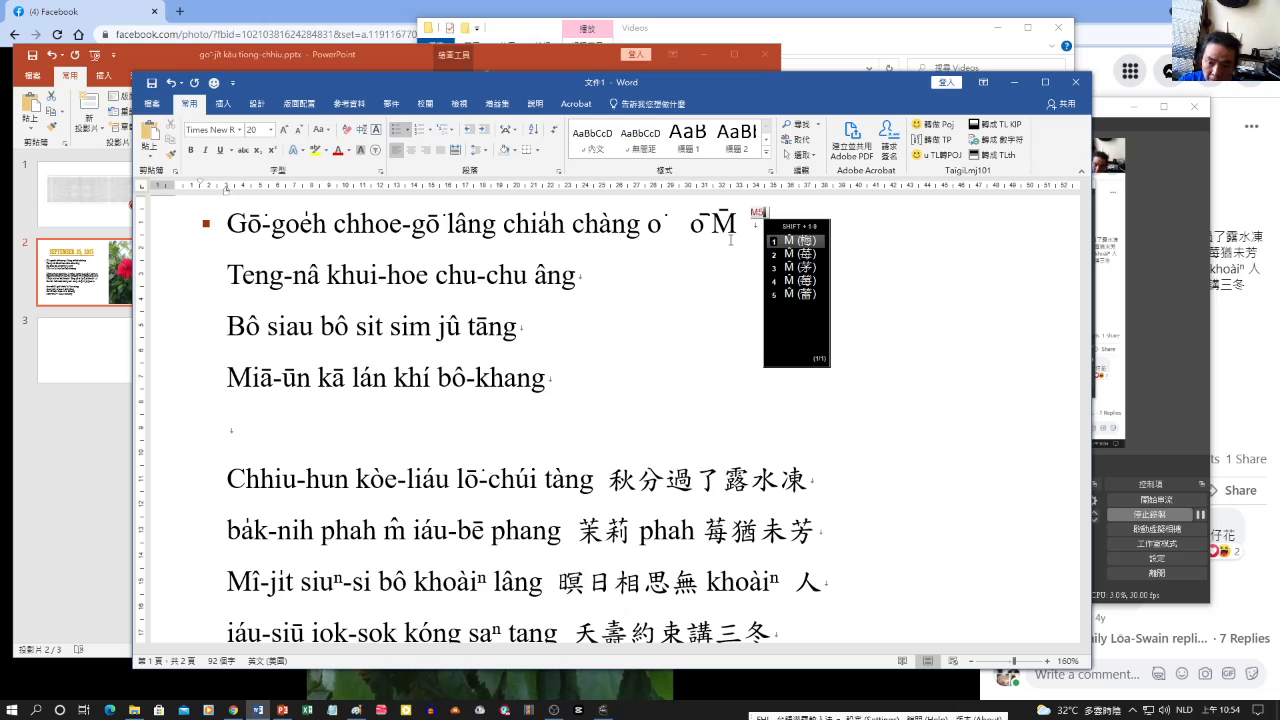
key(Return)
key(Left)
key(Left)
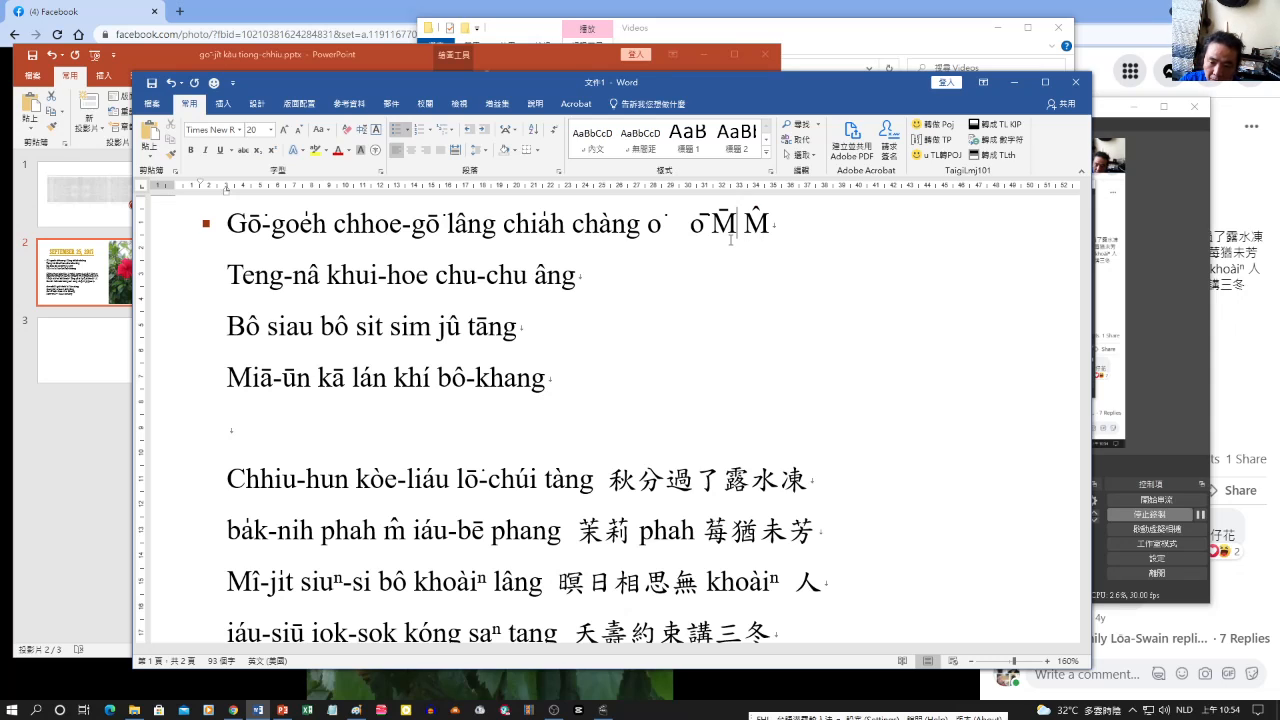
key(Return)
key(End)
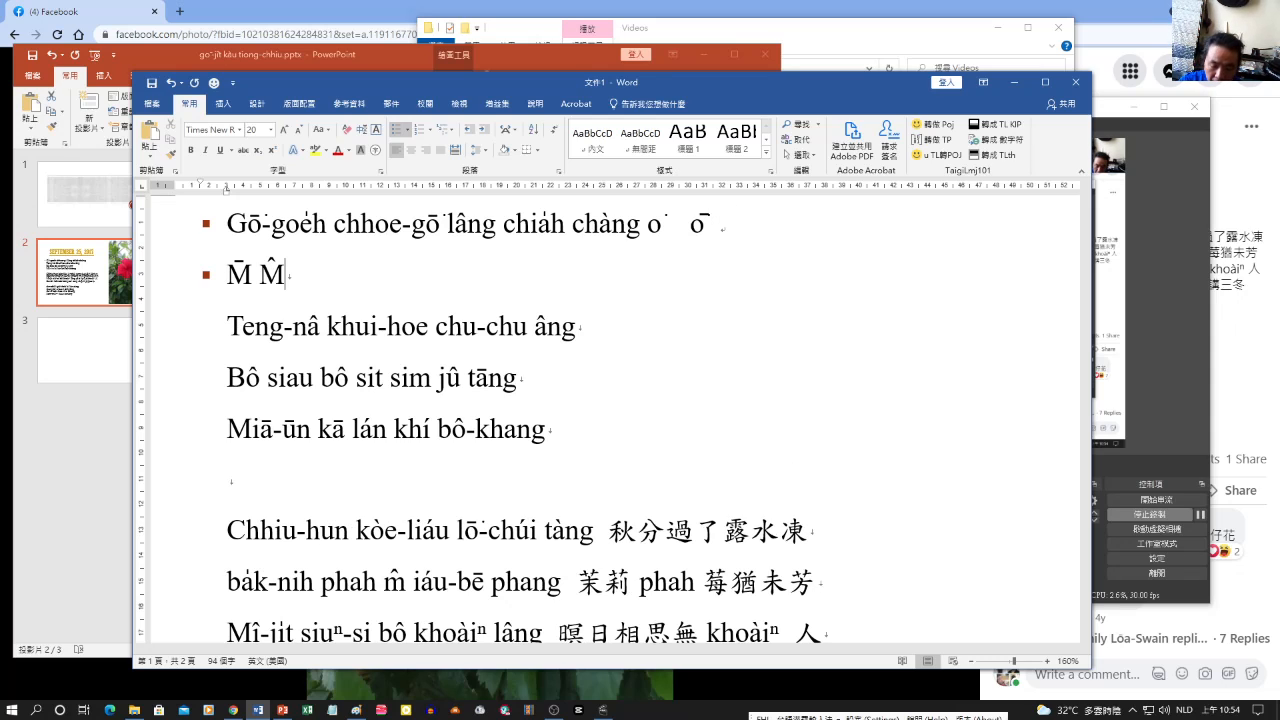
text(Mh8)
key(Return)
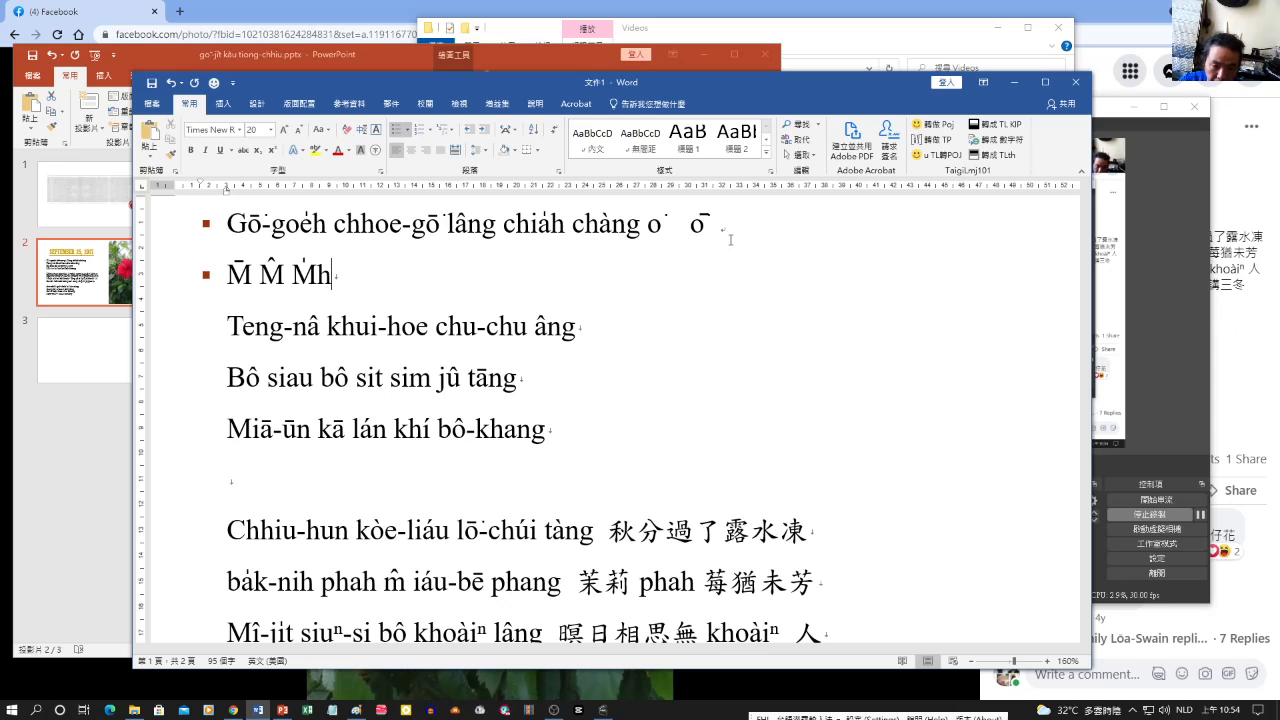
text(，)
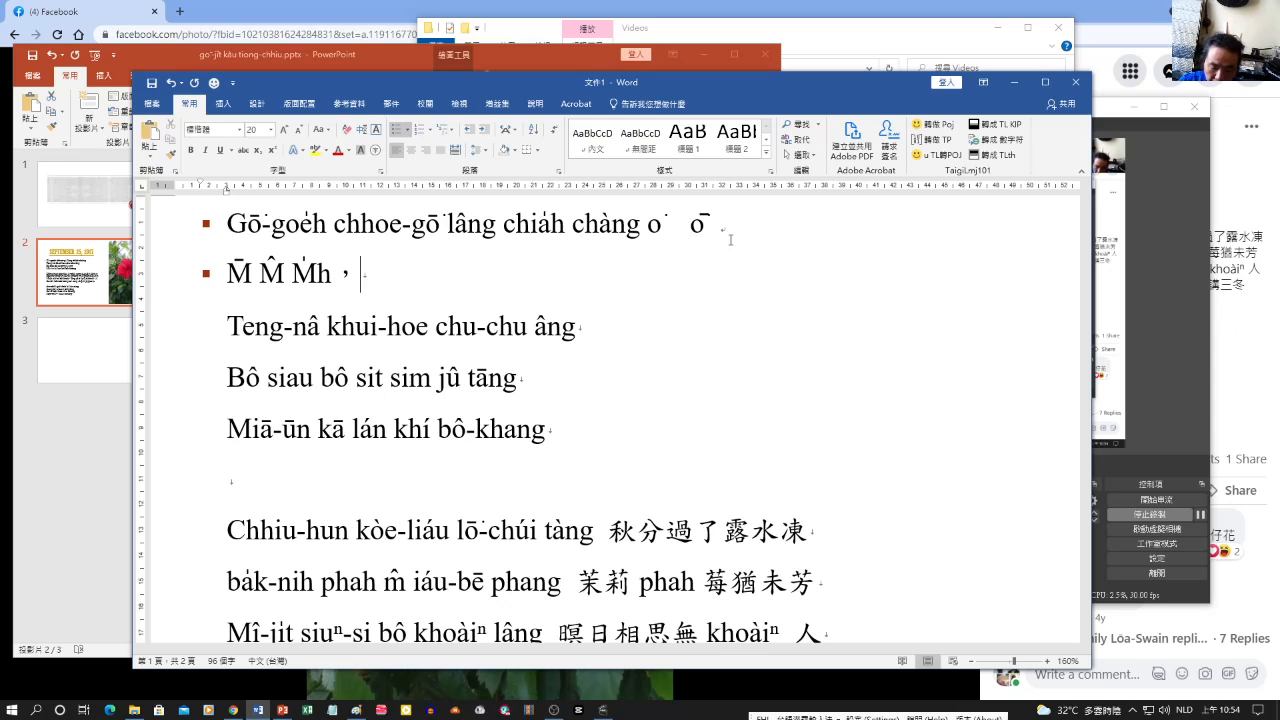
Add the samples ńg, ǹg, n̂g and n̍gh followed by a full-width semicolon to the second bulleted line.
text(ng2)
key(Return)
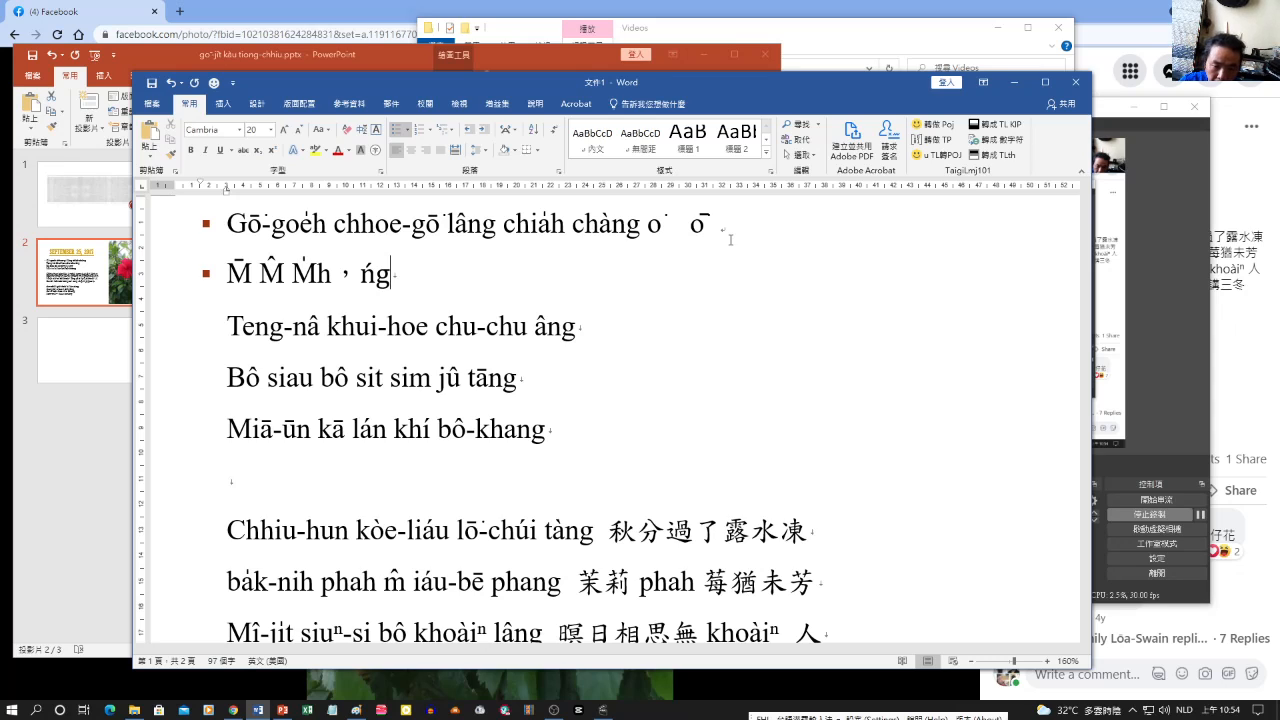
text(ng)
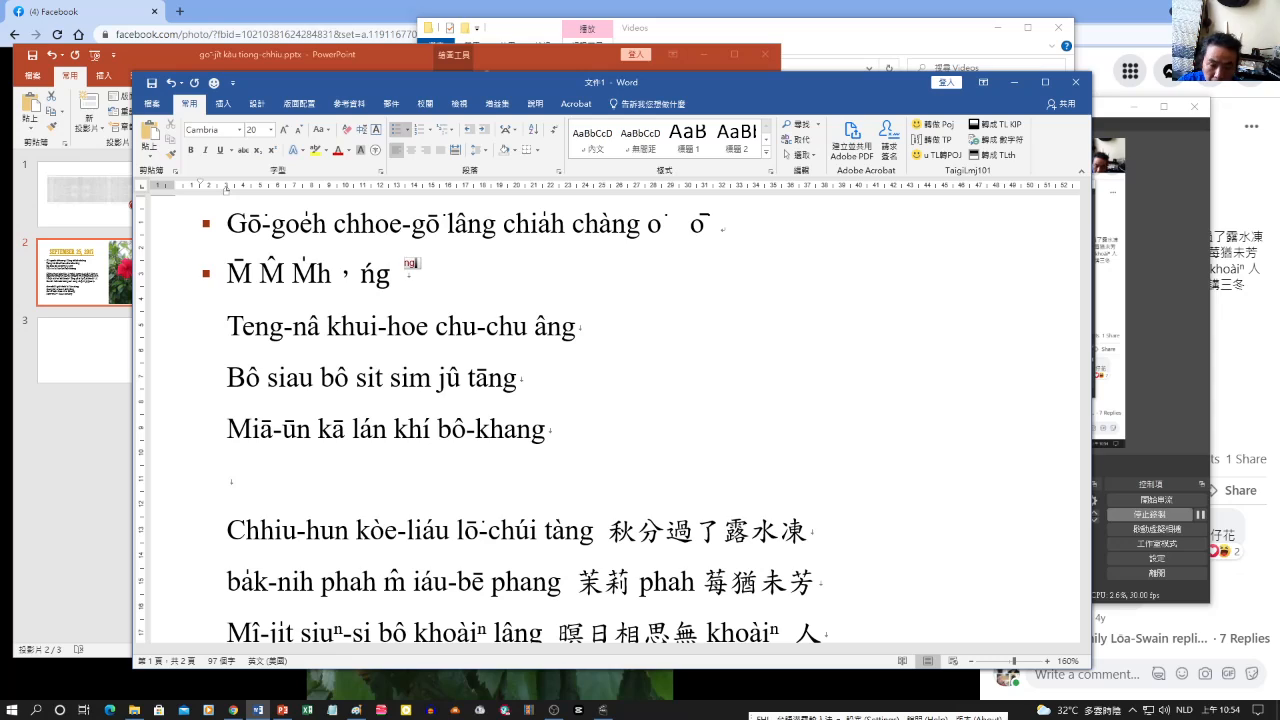
text(3)
key(Return)
text(ng)
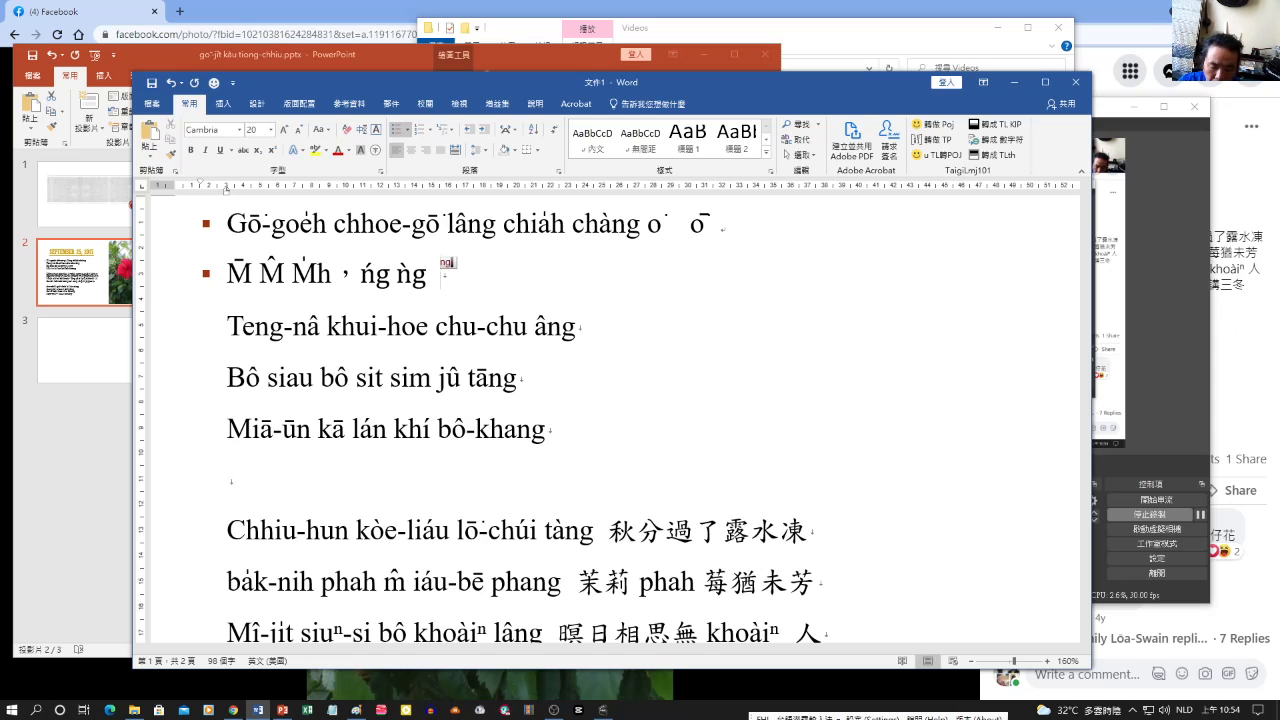
text(5)
key(Return)
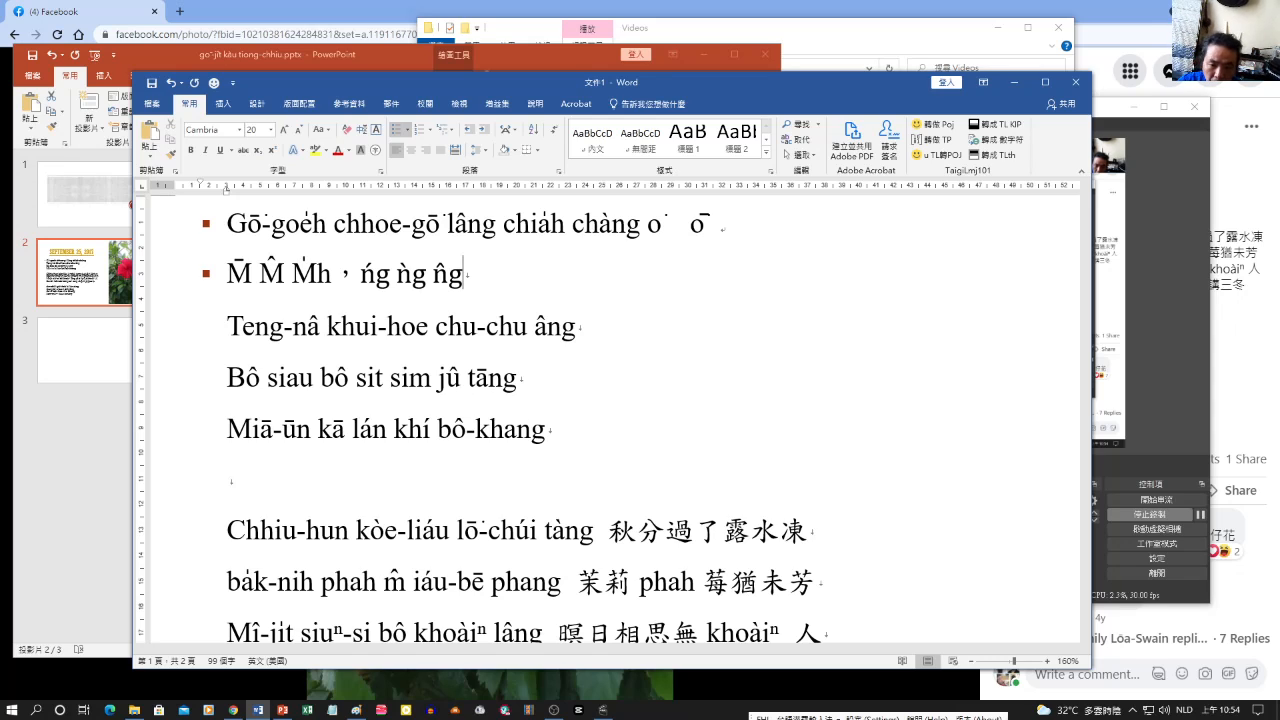
text(ng)
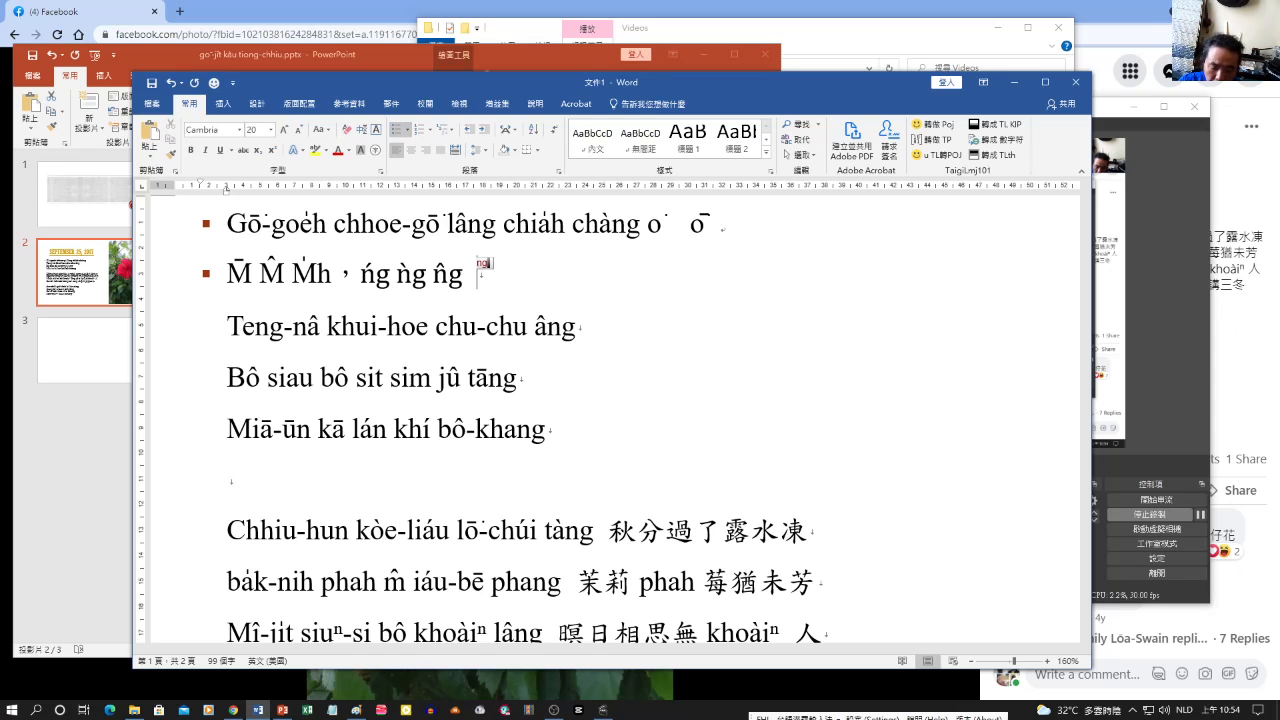
text(h8)
key(Return)
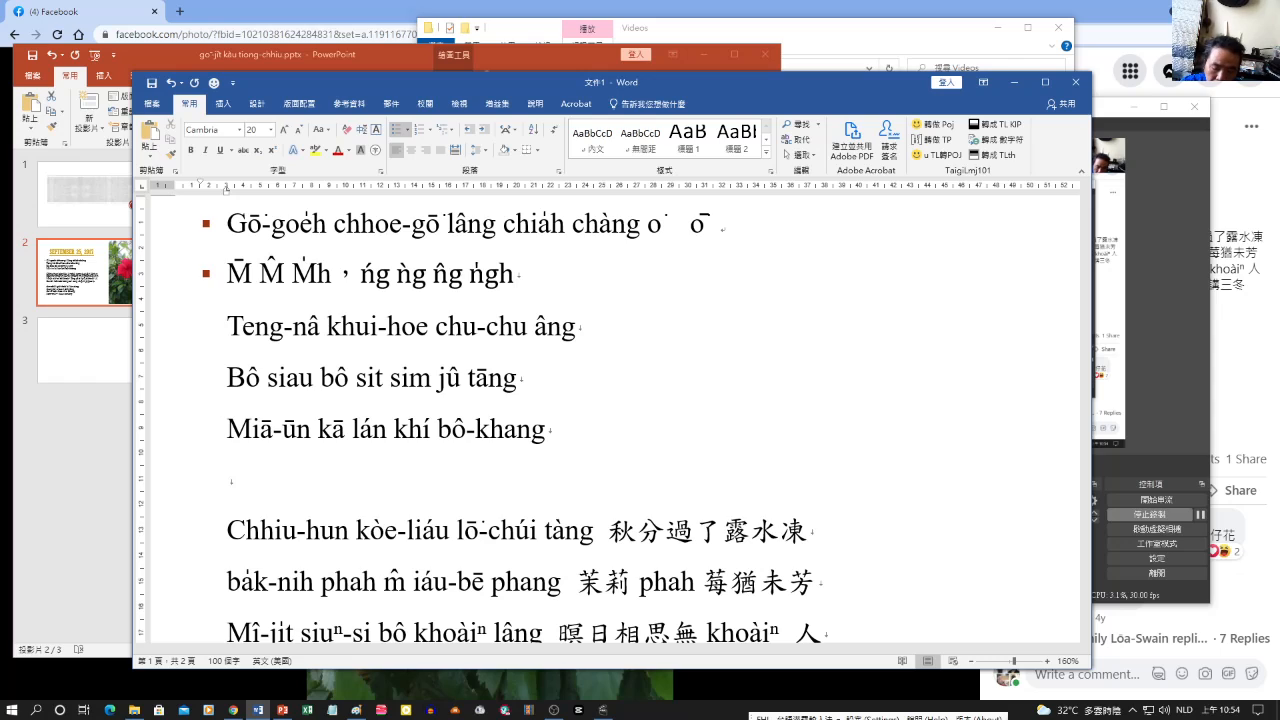
text(；)
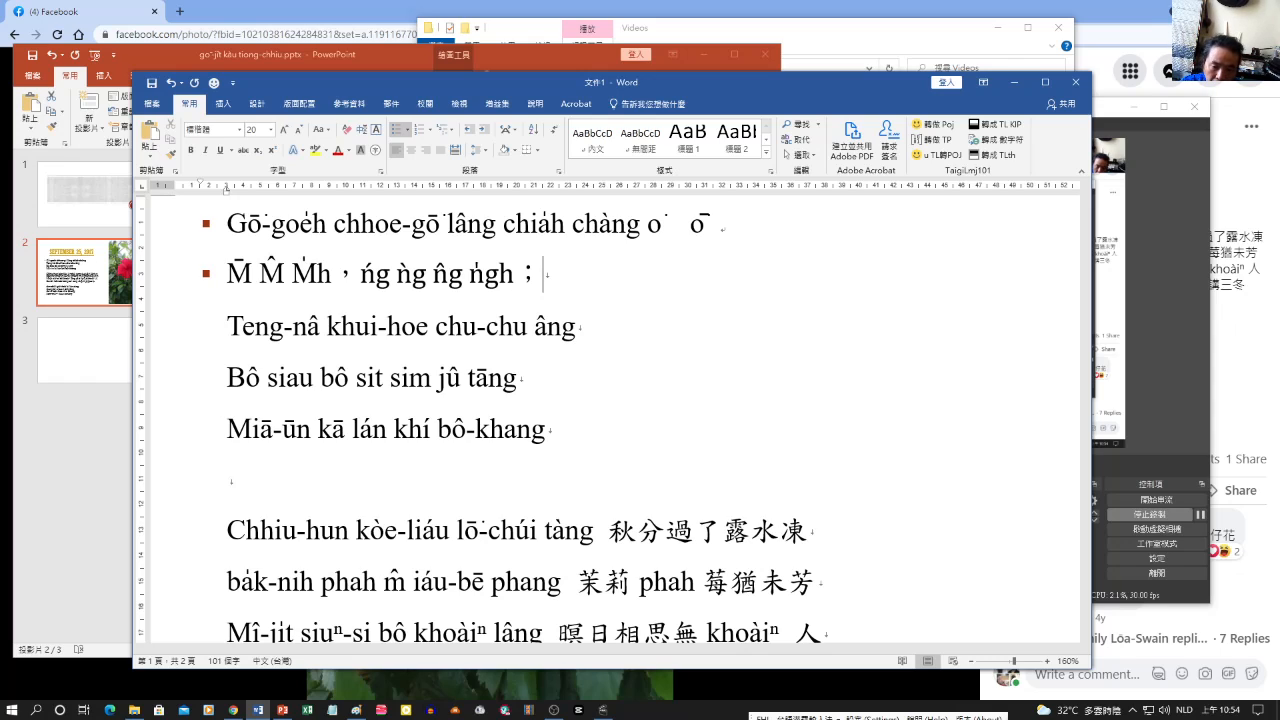
Add the sample vowels o͘ and ó͘ after the semicolon.
text(ou)
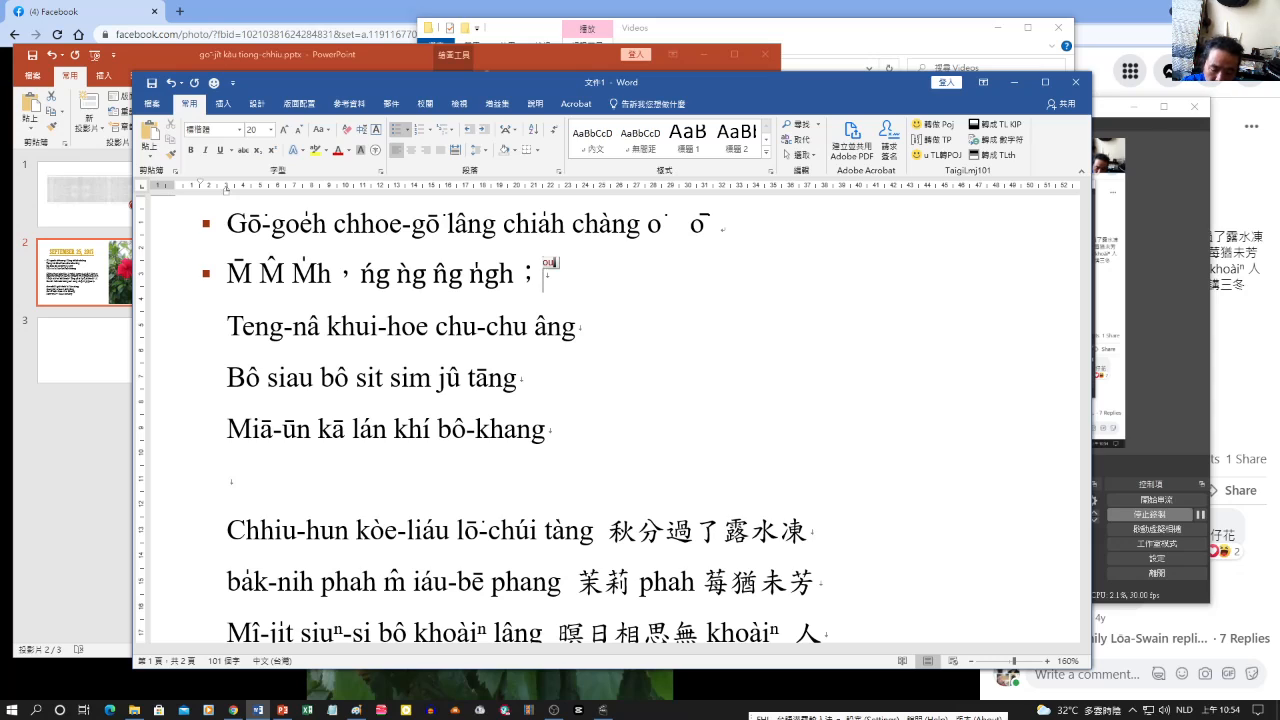
key(space)
key(Return)
text(o)
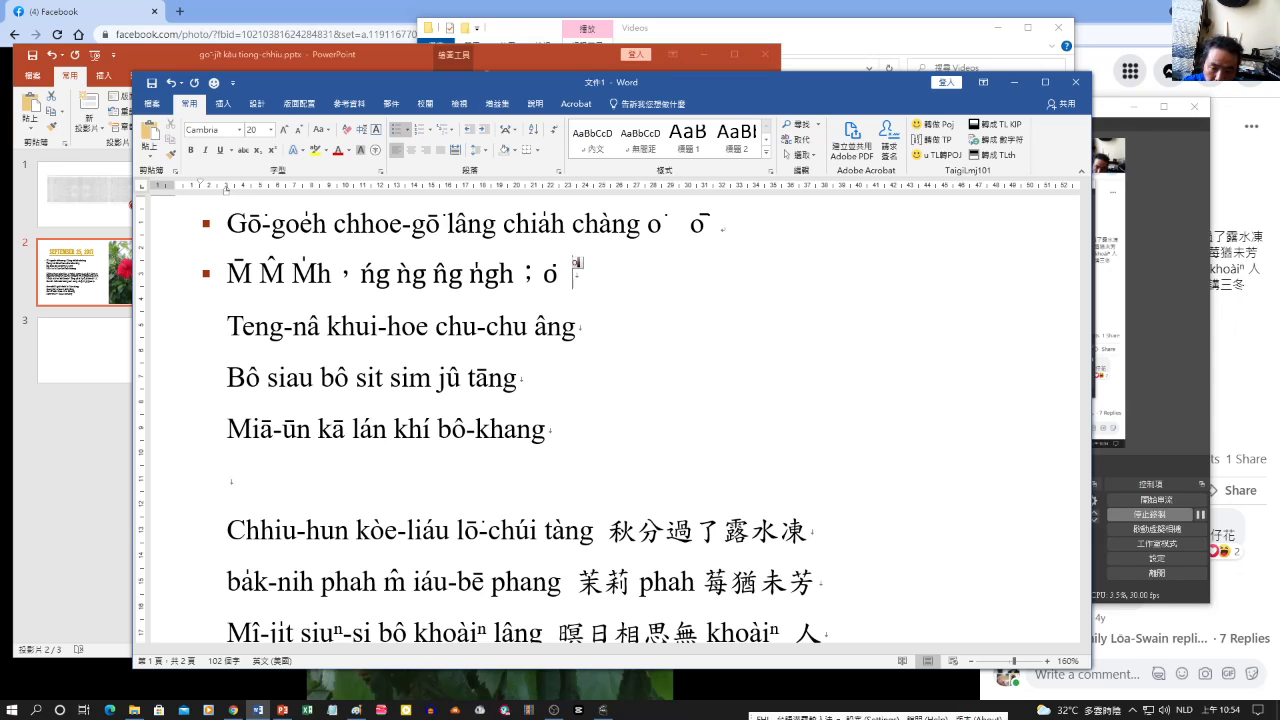
key(space)
key(Return)
key(BackSpace)
text(ou2)
key(space)
key(Return)
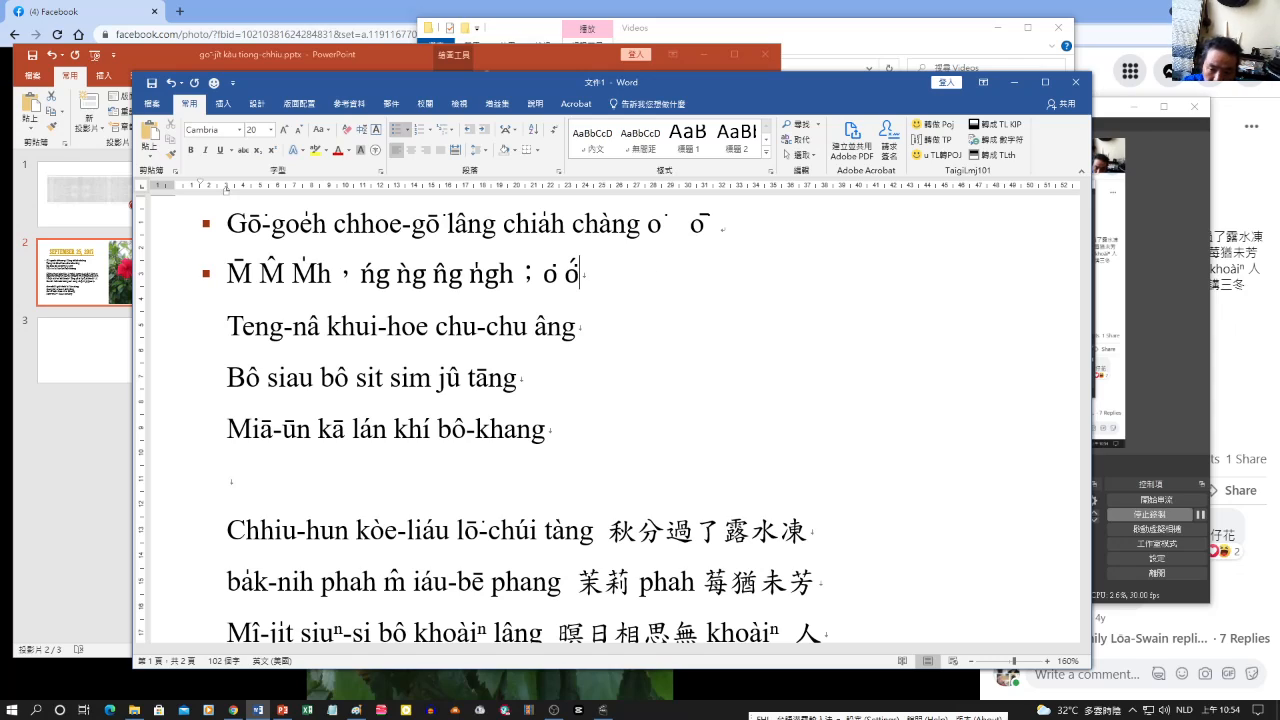
Continue the vowel series on the second bulleted line with ò͘, ô͘, ō͘ and o̍h.
text(ou3)
key(space)
key(Return)
text(ou5)
key(space)
key(Return)
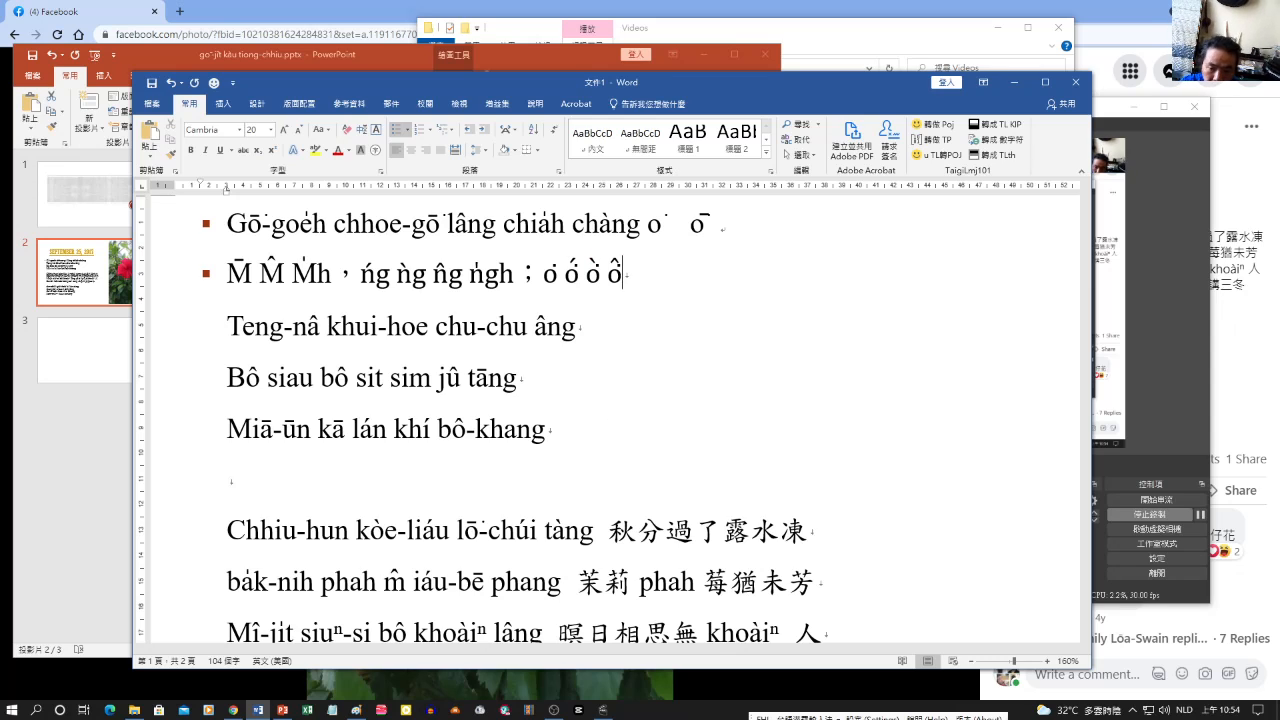
text(ou7)
key(space)
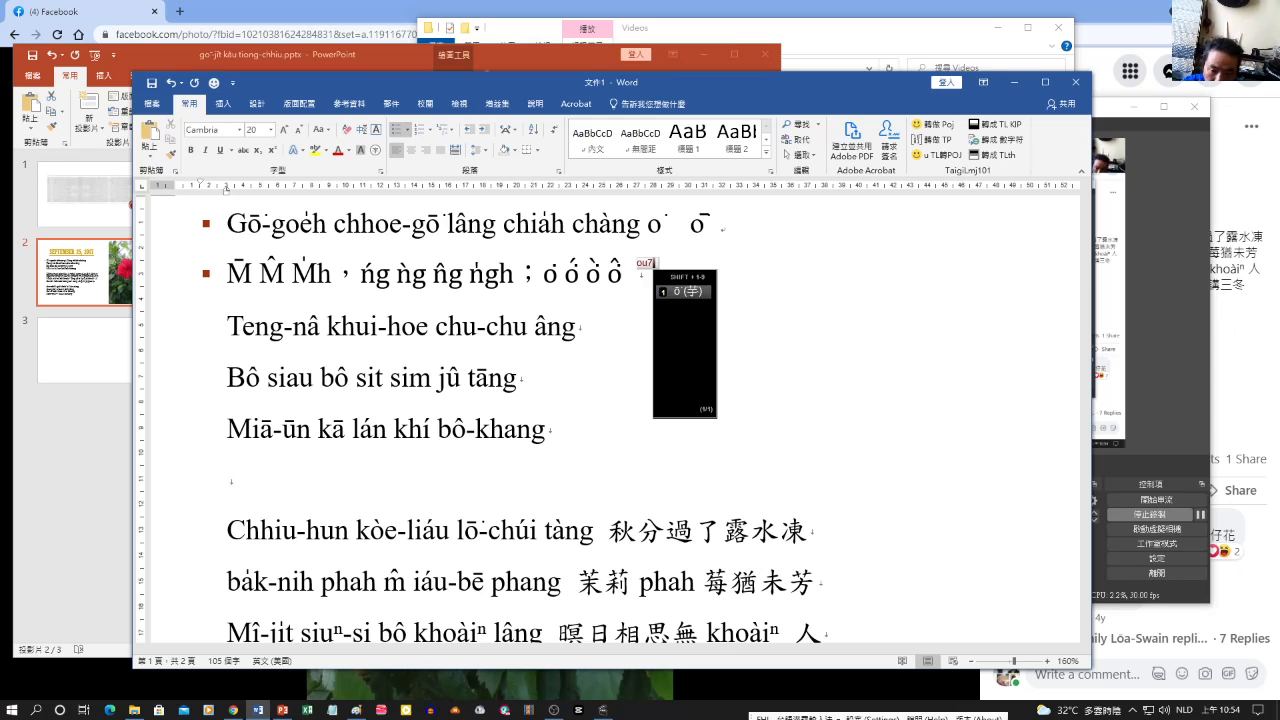
key(Return)
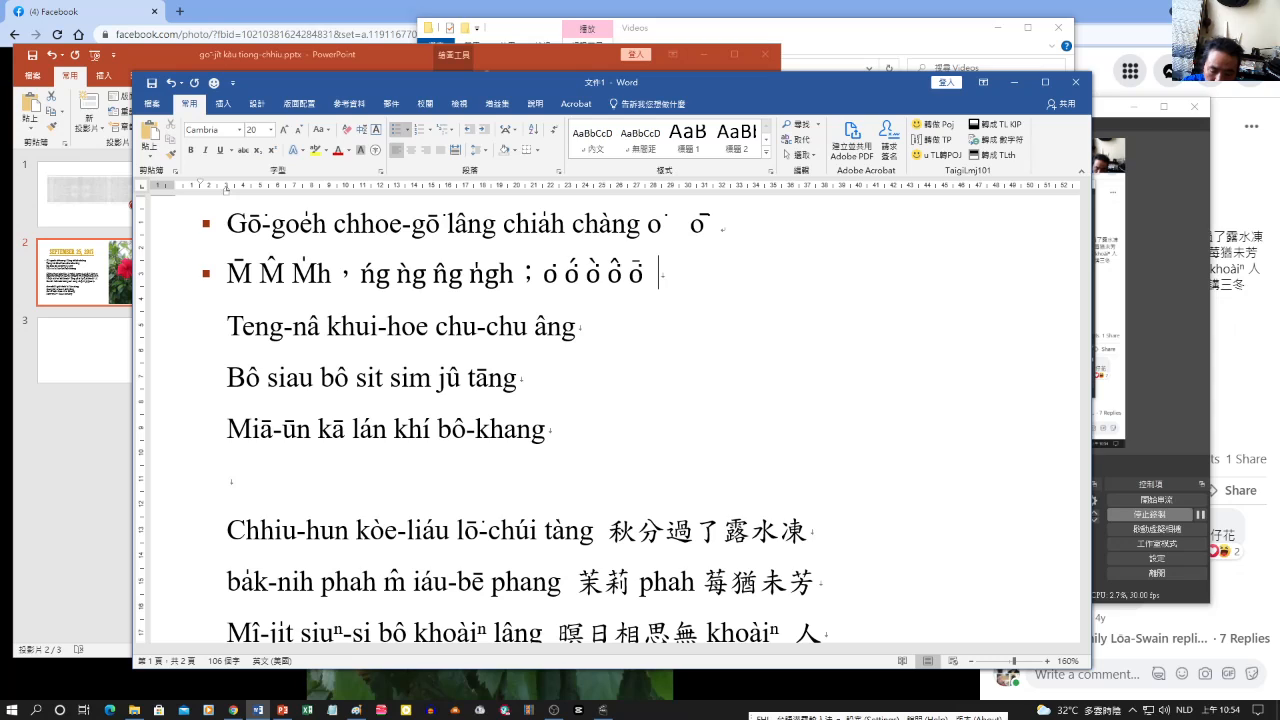
text(auh8)
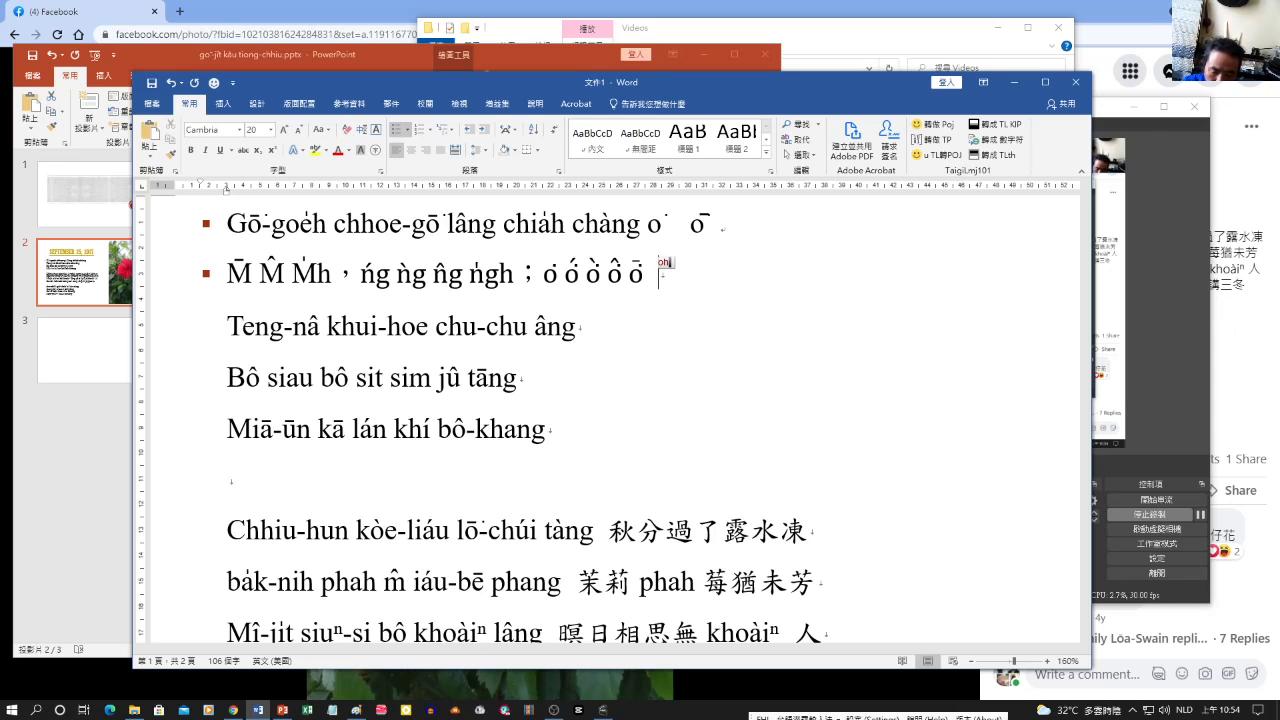
key(Return)
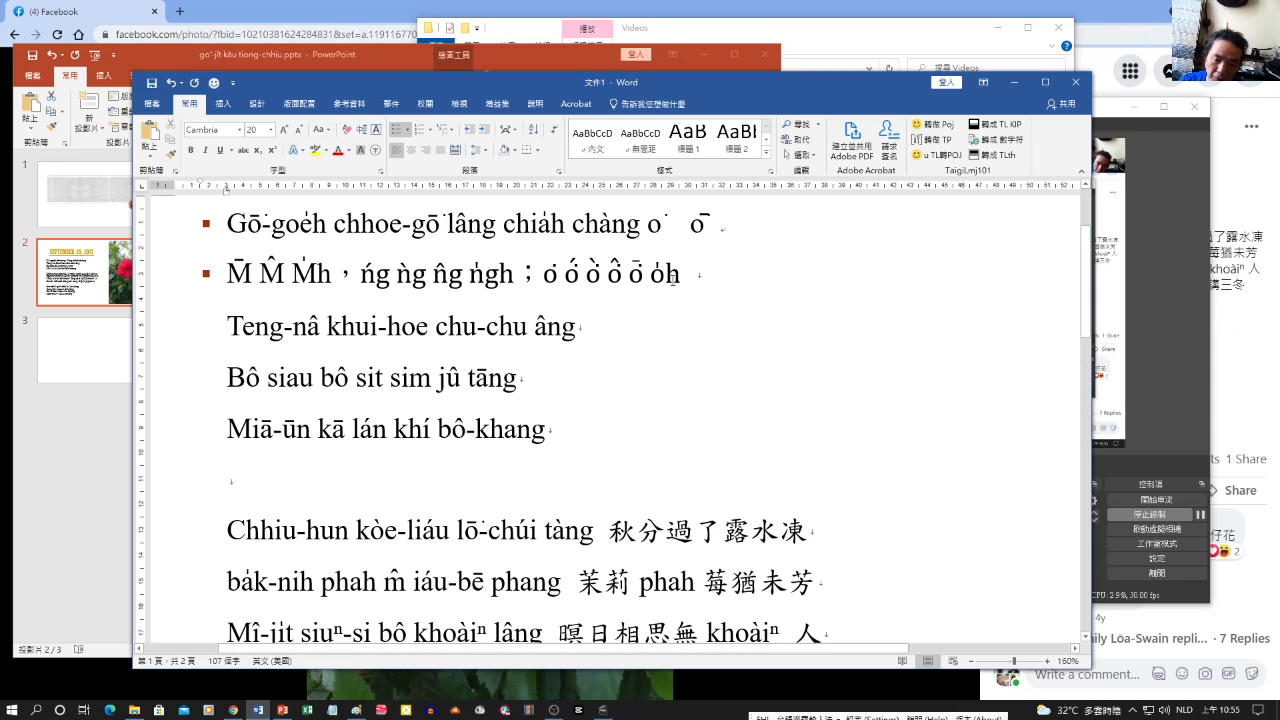
Change the font of the vowel samples after the semicolon to Times New Roman.
drag(558, 274, 672, 268)
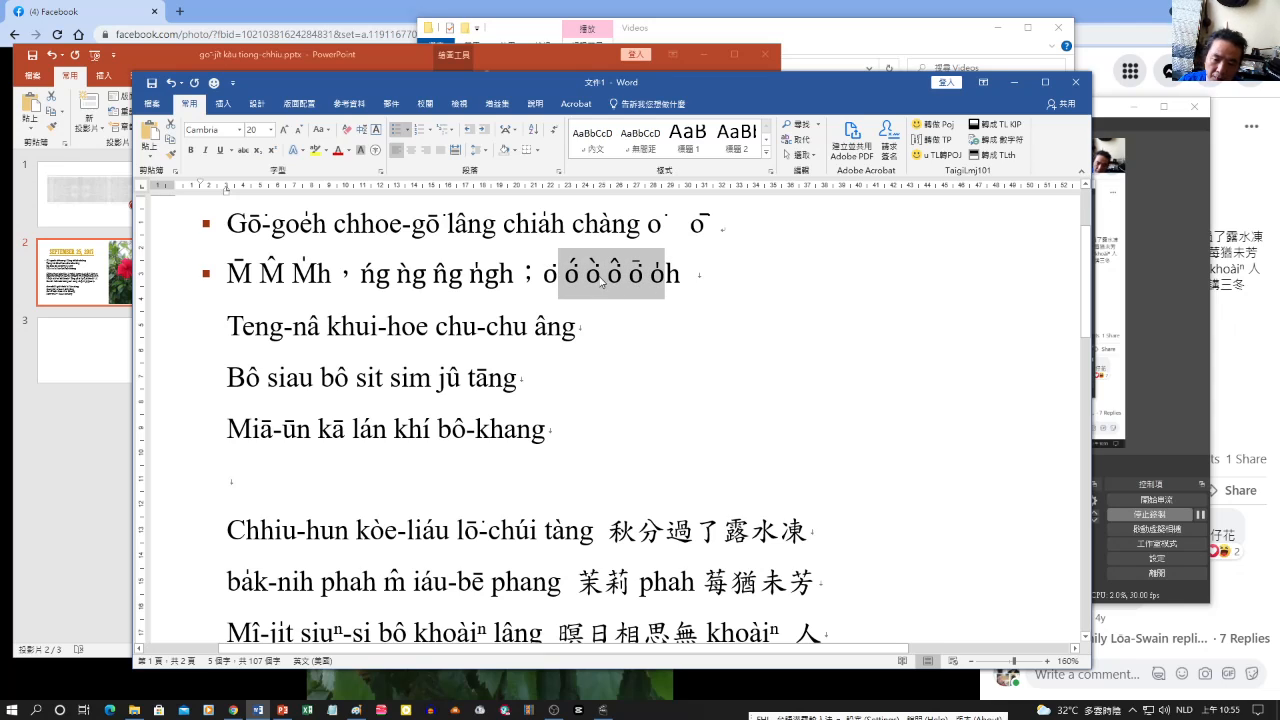
click(559, 274)
drag(559, 274, 694, 274)
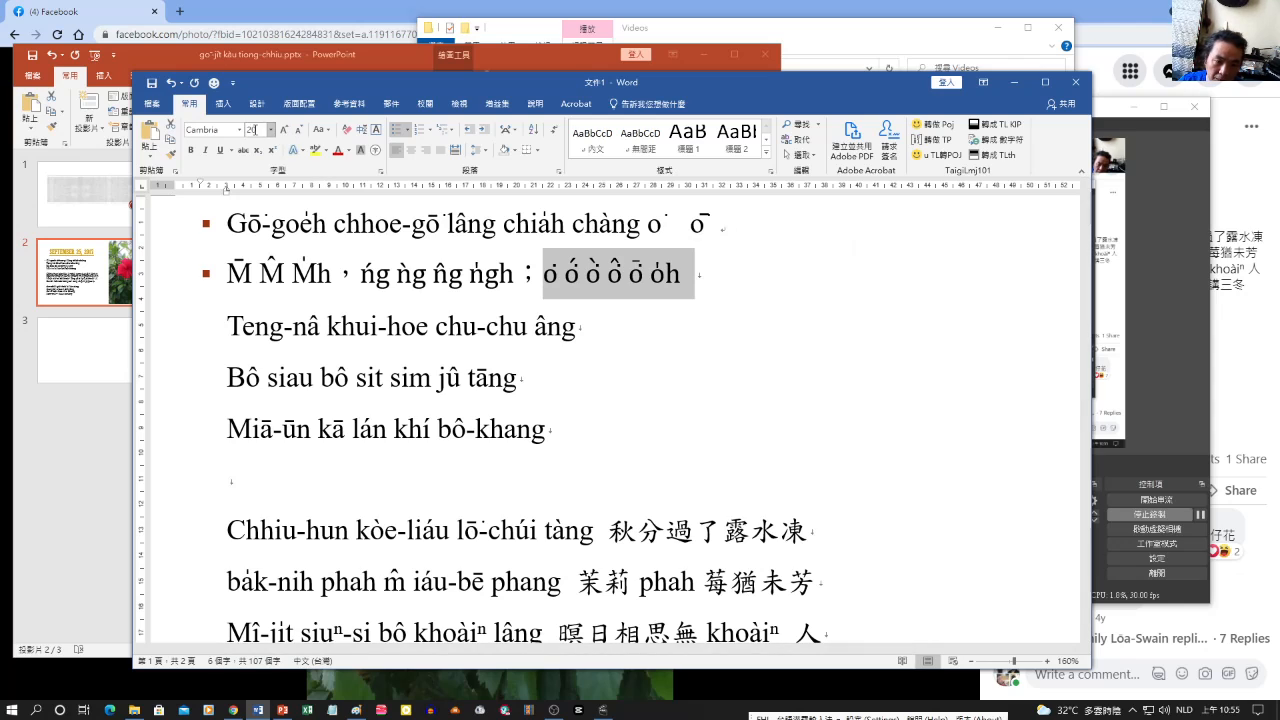
click(240, 130)
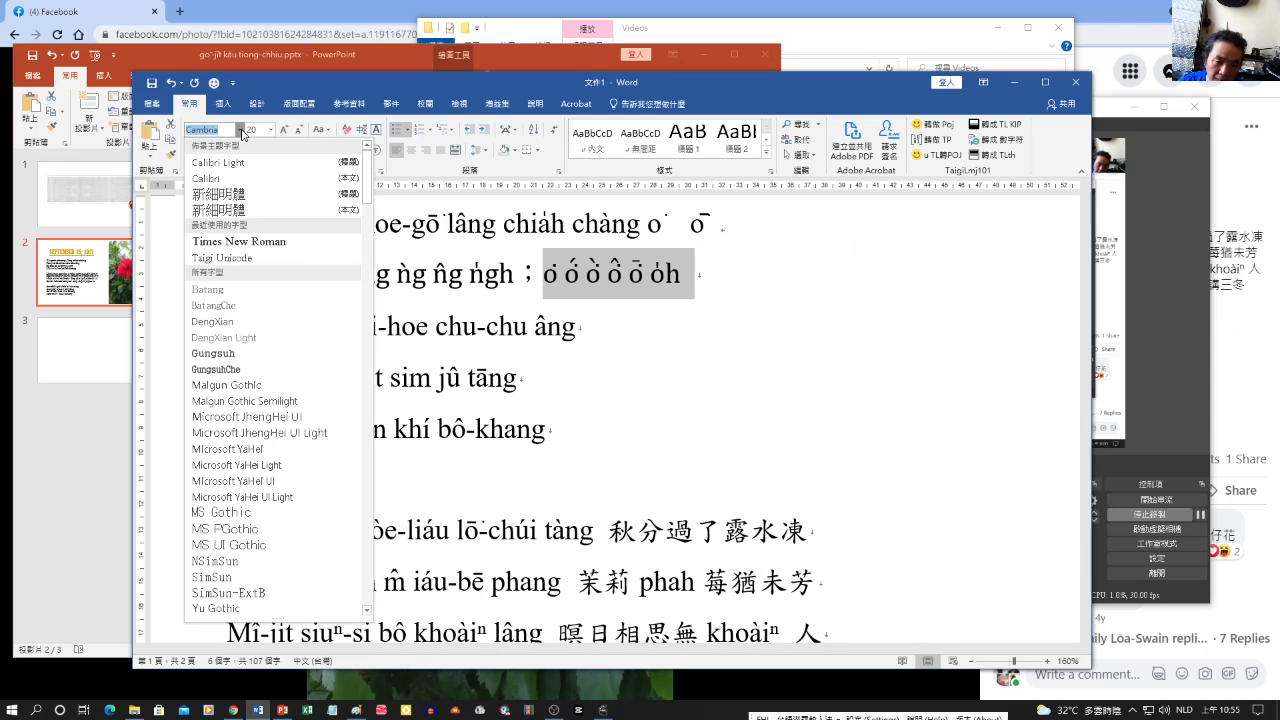
click(262, 242)
Apply Times New Roman to the entire second bulleted line.
click(710, 268)
drag(710, 268, 236, 288)
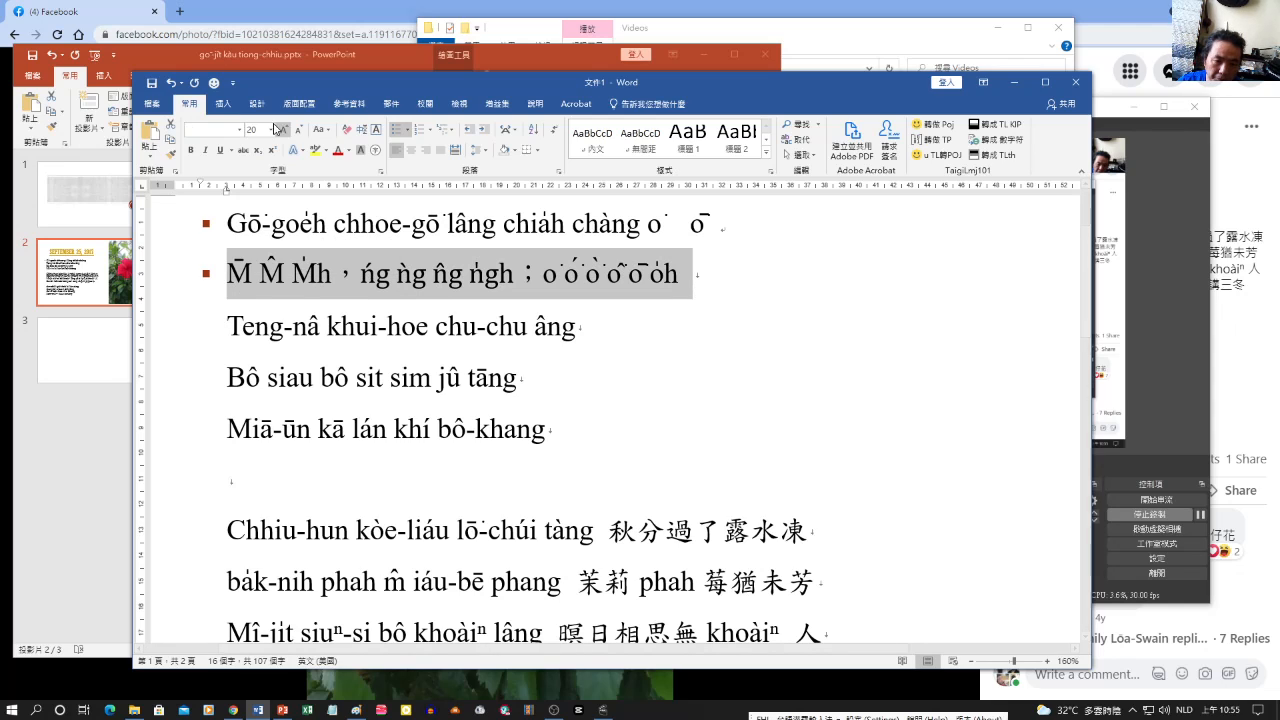
click(240, 130)
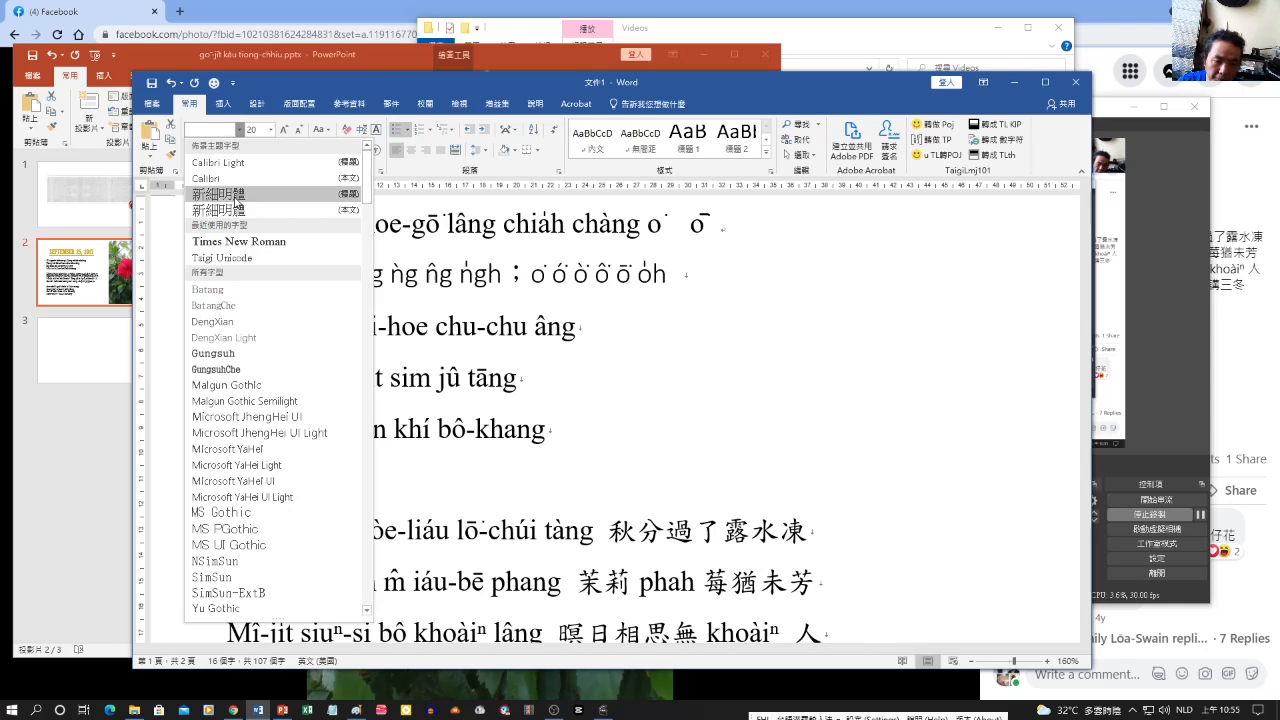
click(252, 258)
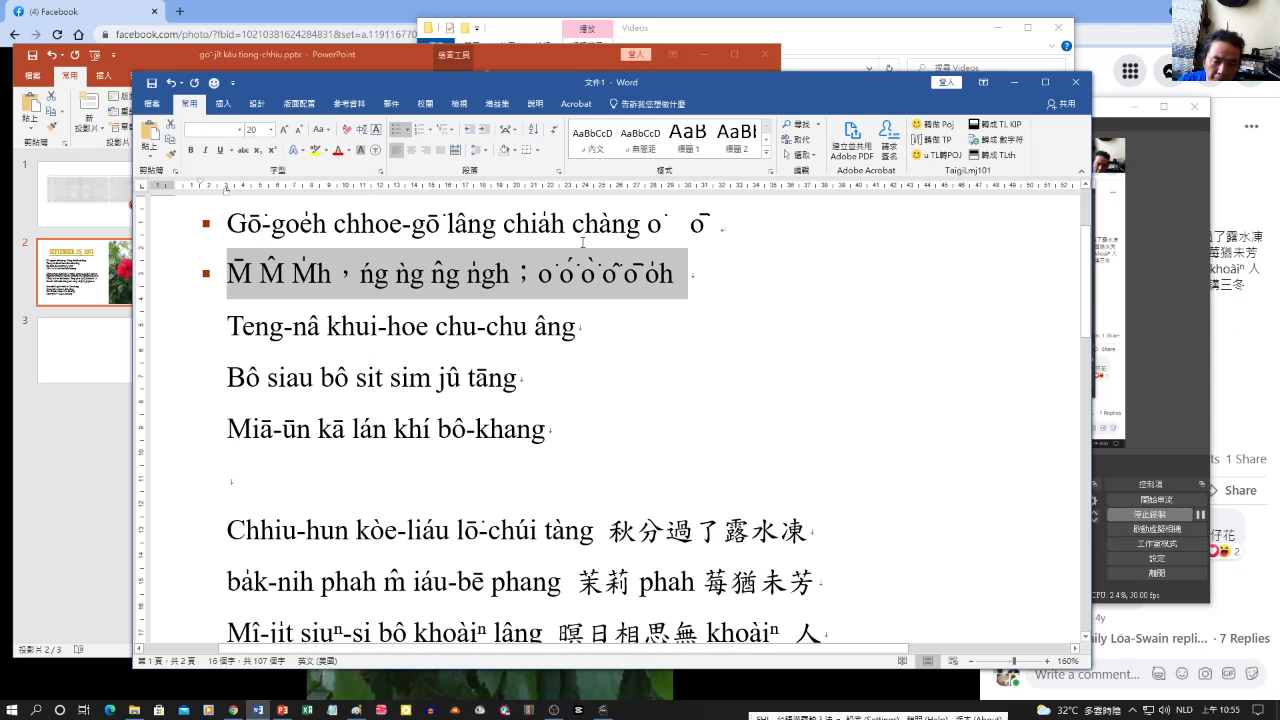
Separate ō͘ from ô͘ with spaces, and delete o̍h while keeping the following verse line on its own line.
click(553, 273)
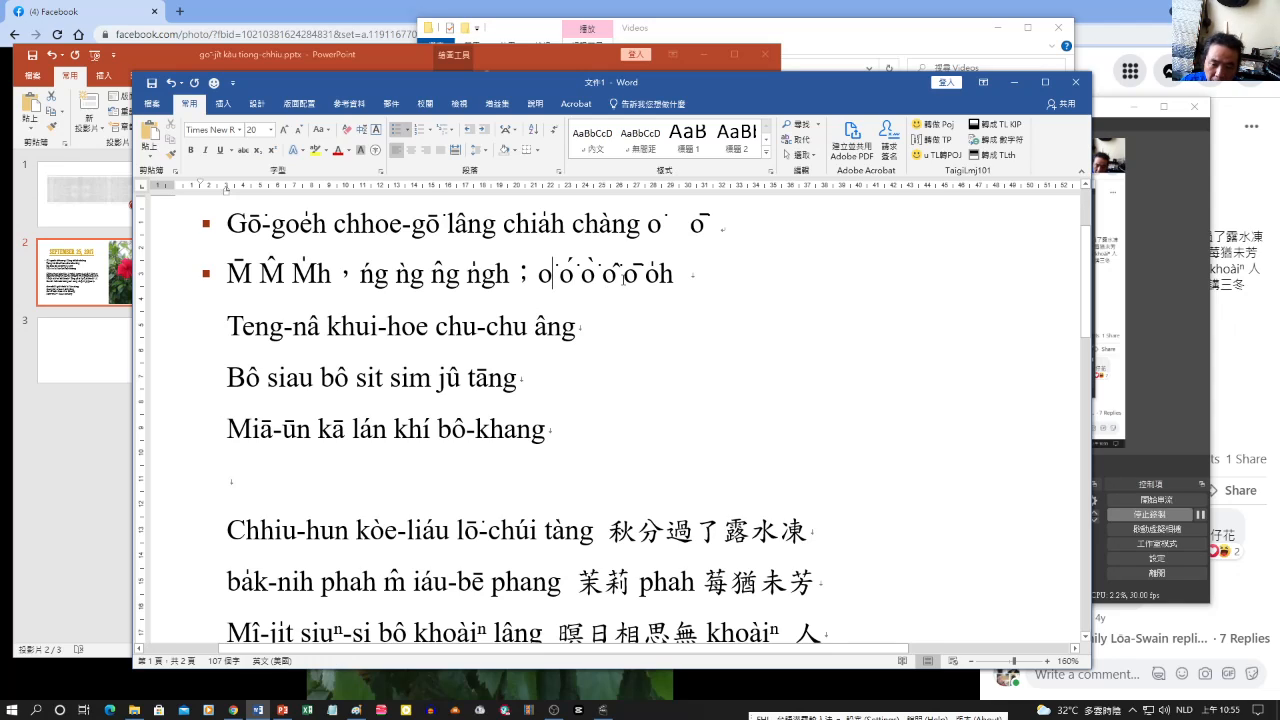
click(623, 281)
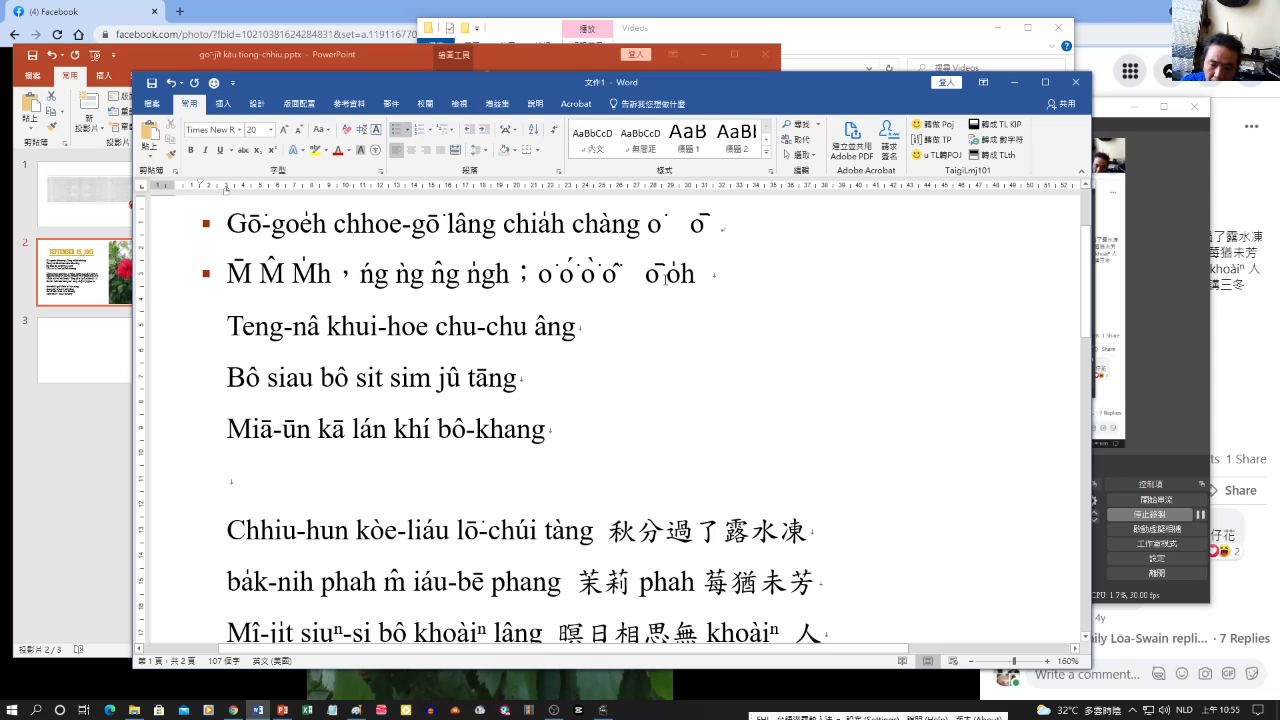
drag(666, 277, 722, 275)
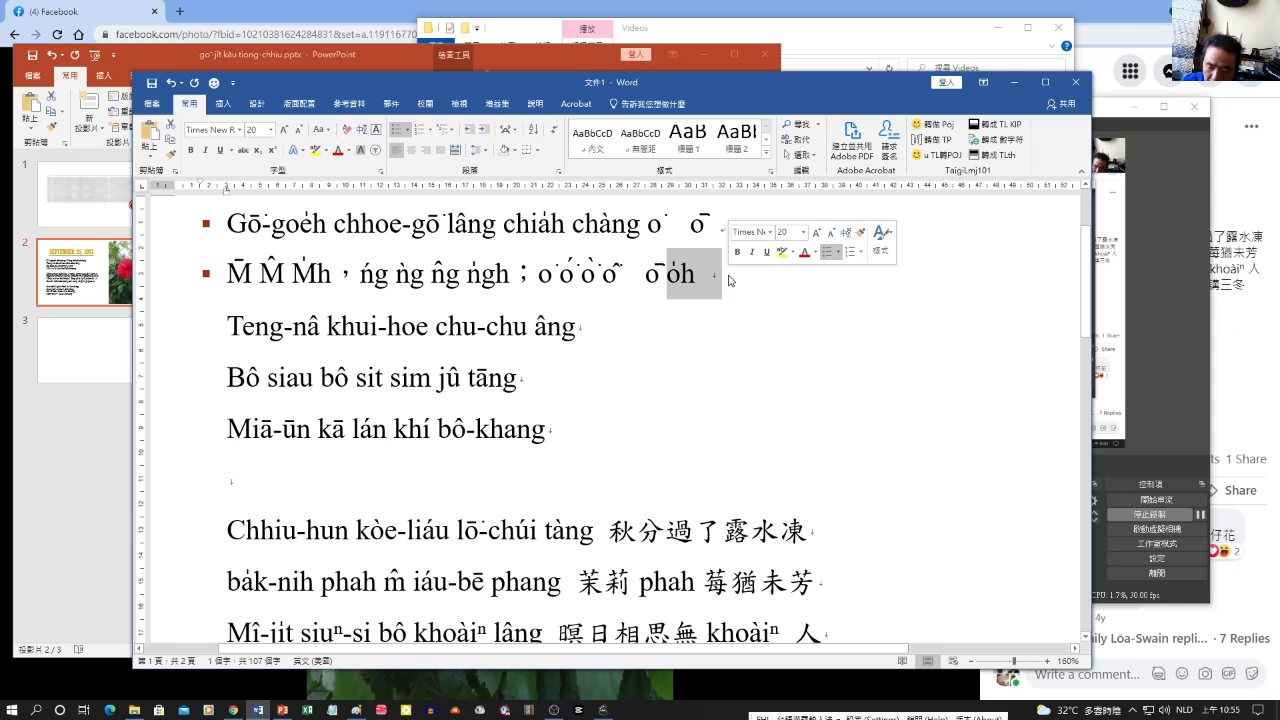
key(Delete)
key(Return)
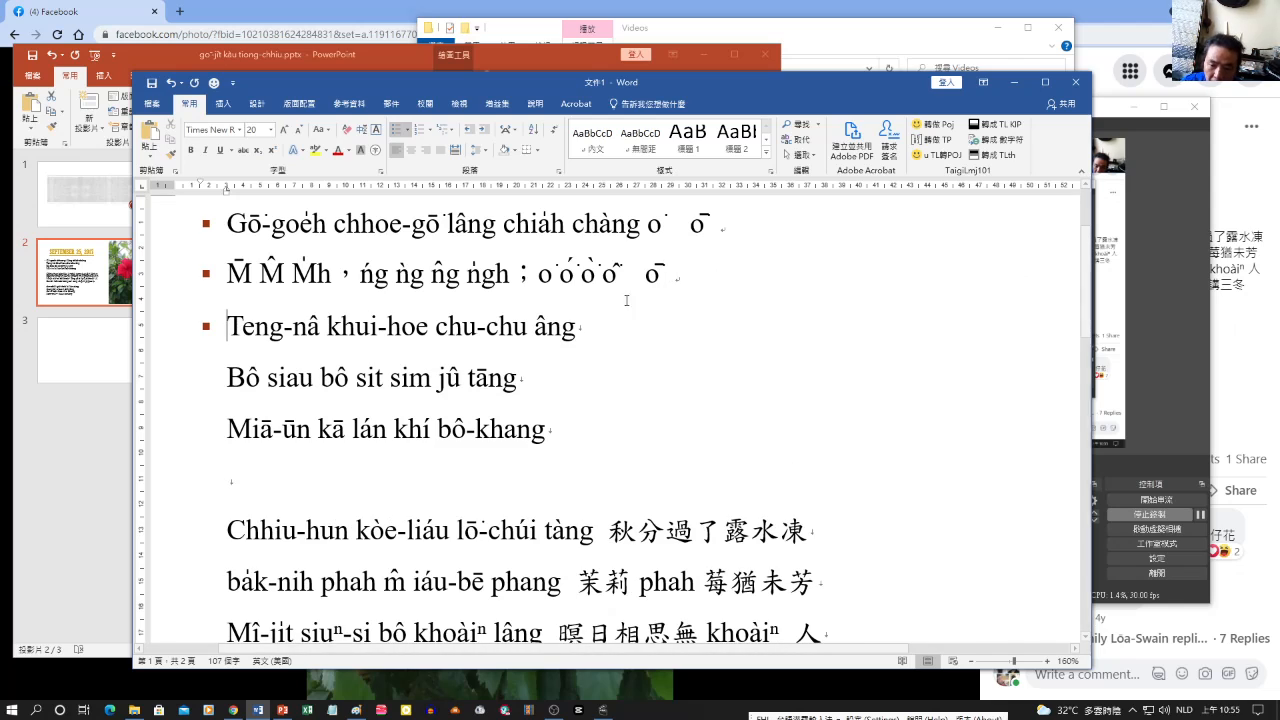
Insert spaces before ô͘ and add the nasal sample o͘ⁿ at the end of the second bulleted line.
click(604, 276)
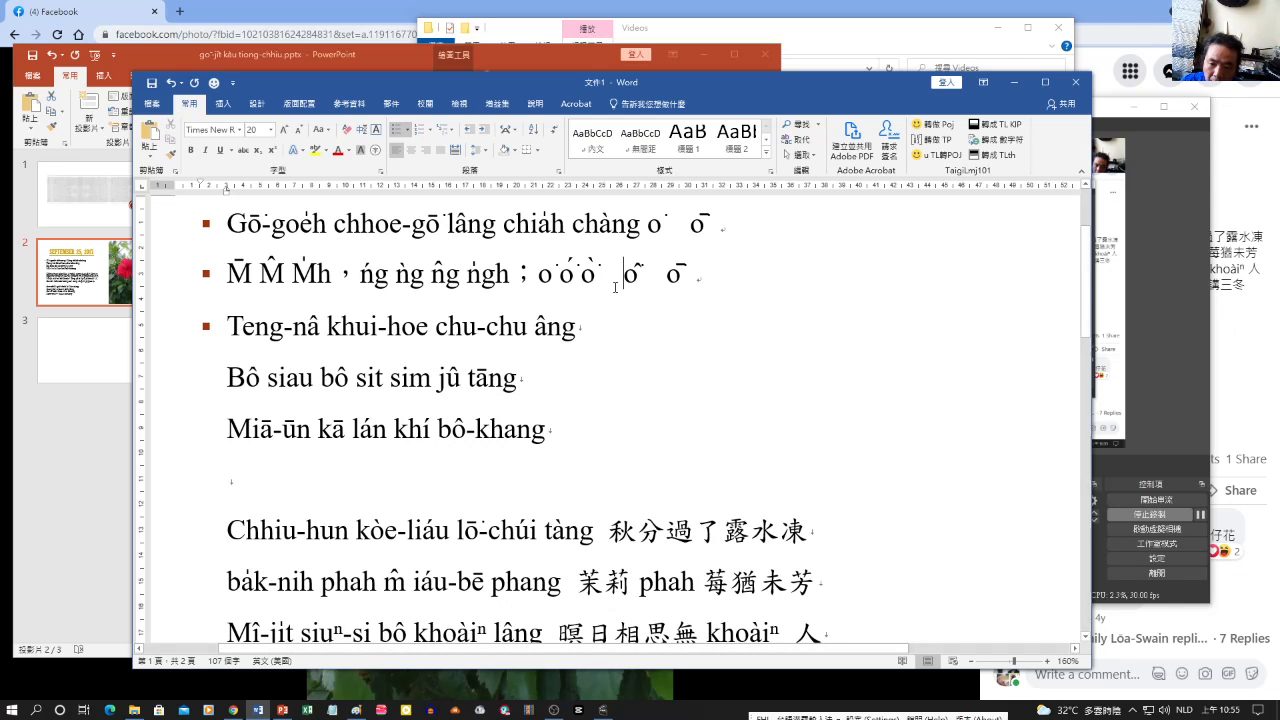
click(714, 276)
drag(644, 273, 711, 275)
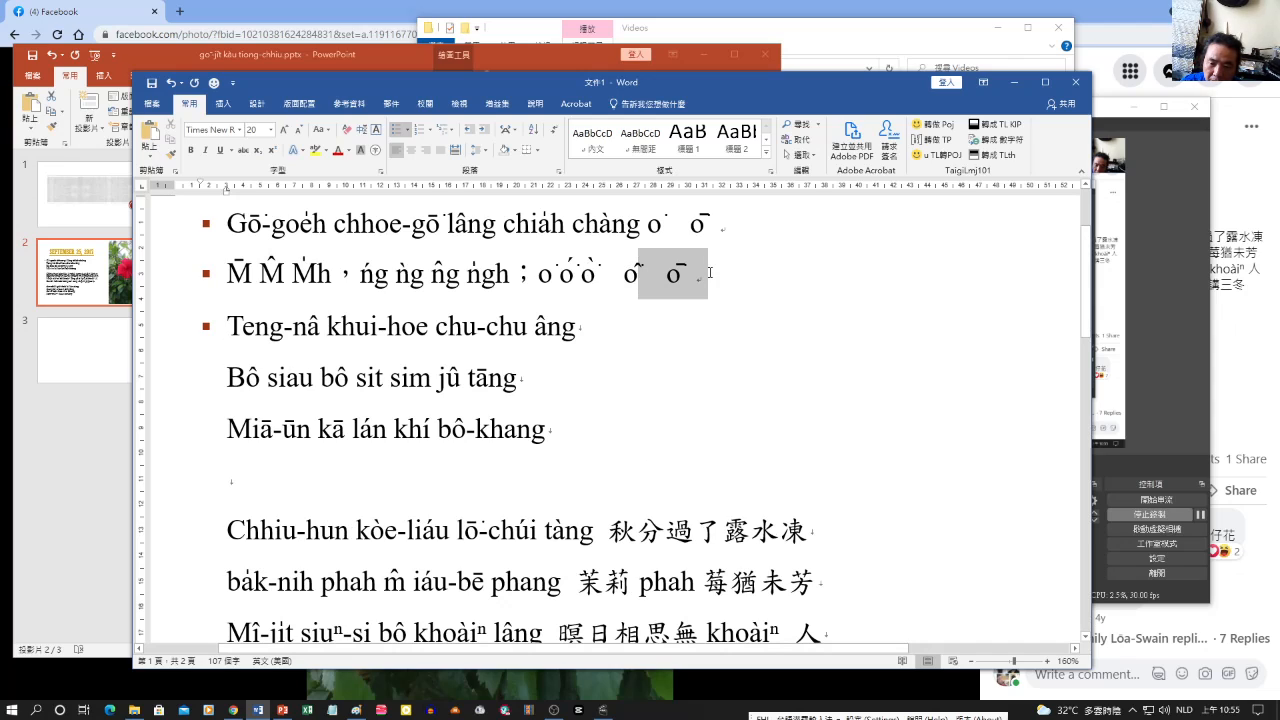
click(704, 278)
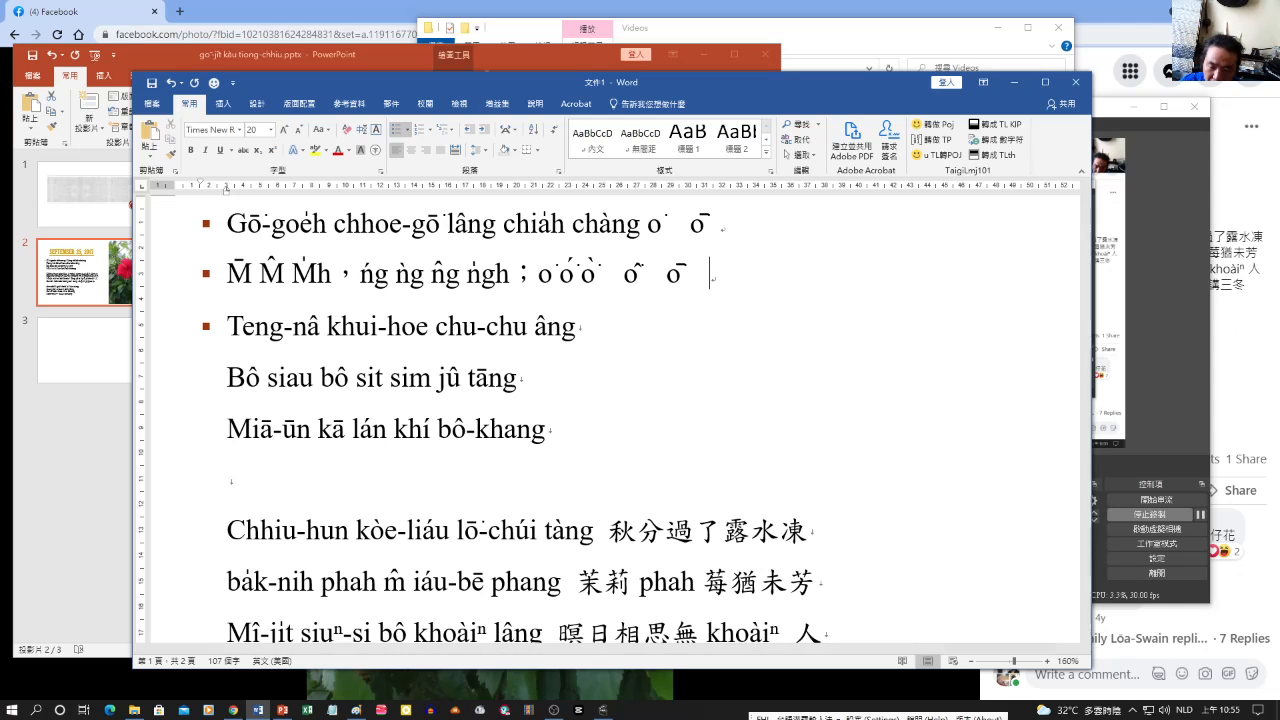
text(ounn)
key(space)
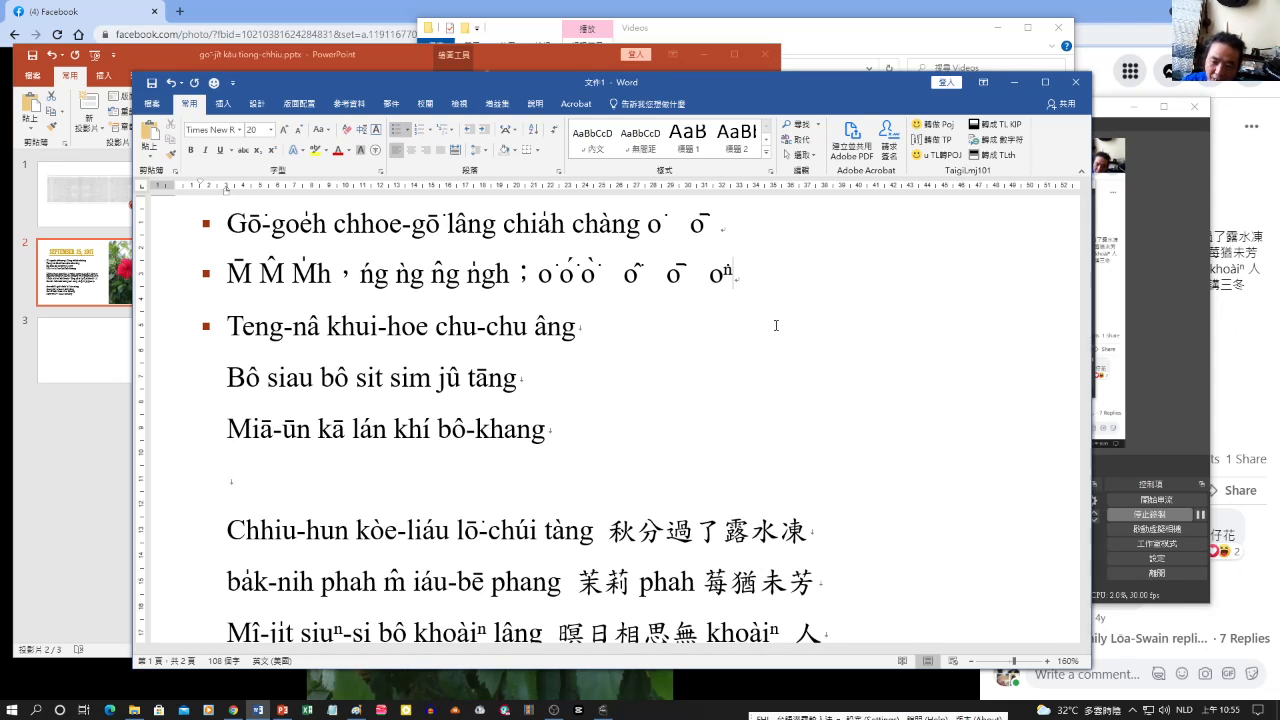
Insert spaces between o͘, ó͘ and ò͘, and select the whole spaced series from o͘ to o͘ⁿ.
drag(623, 273, 743, 268)
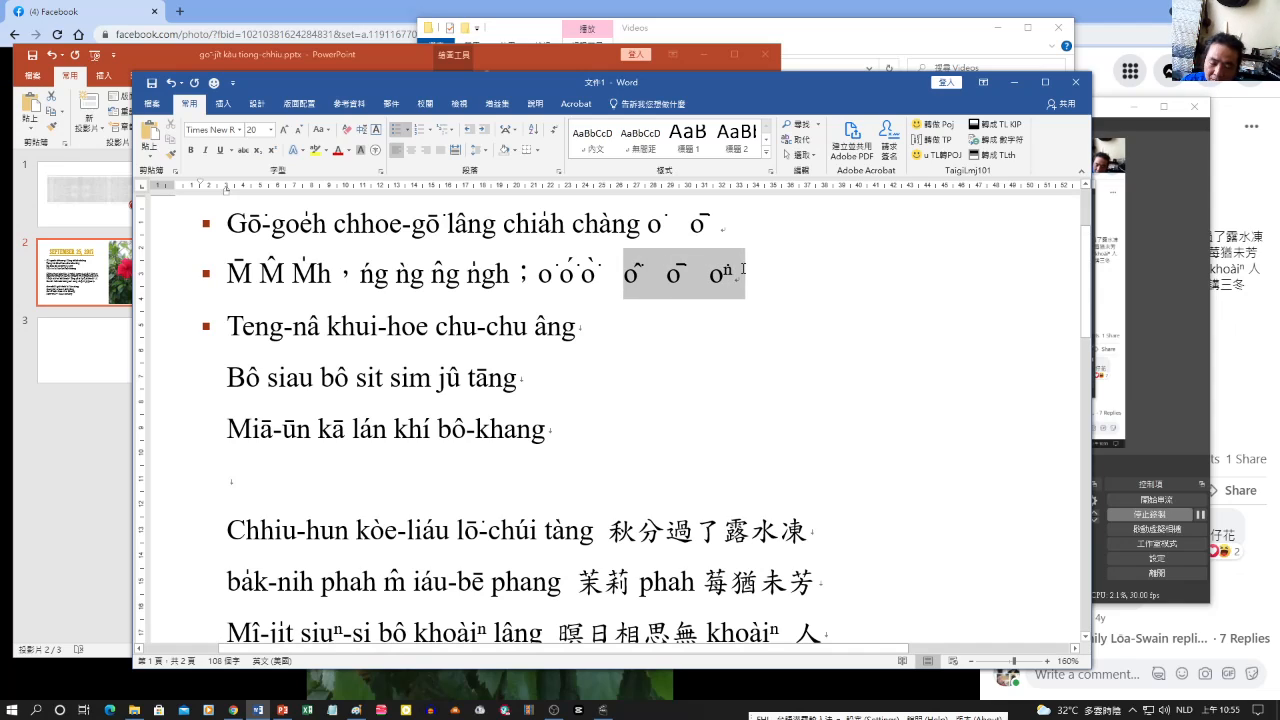
click(594, 273)
click(579, 269)
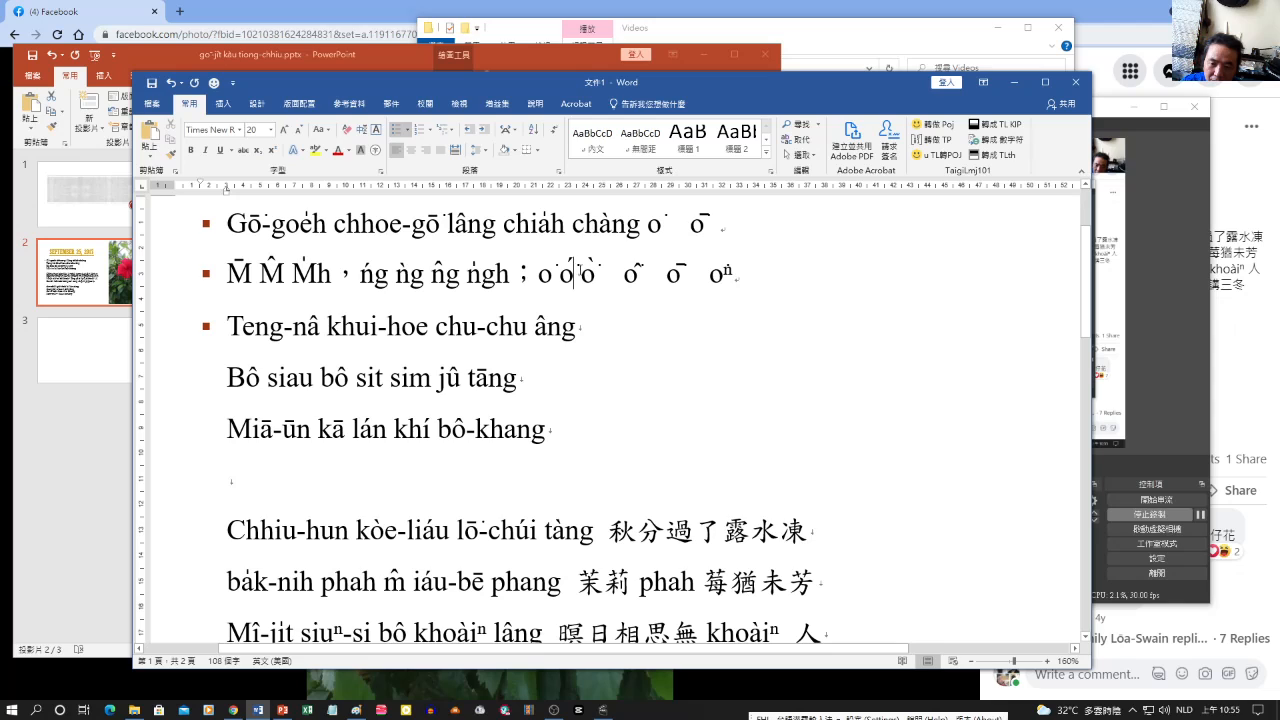
click(562, 275)
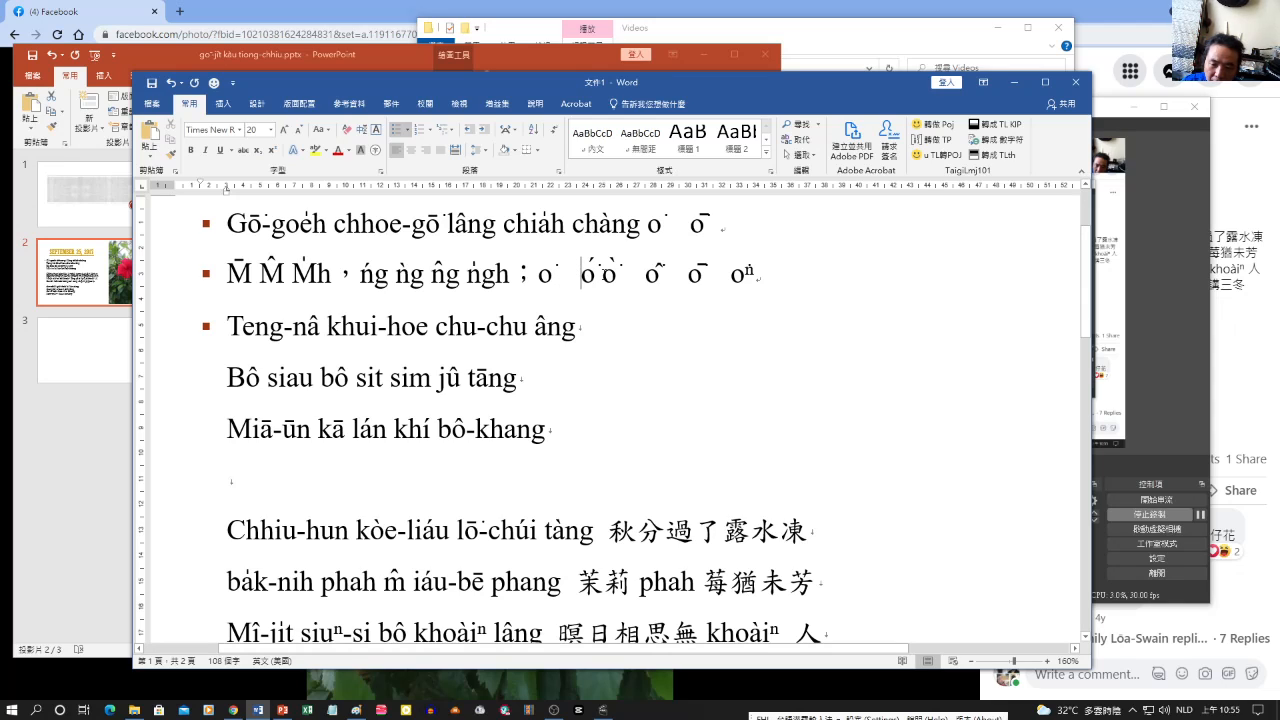
click(605, 272)
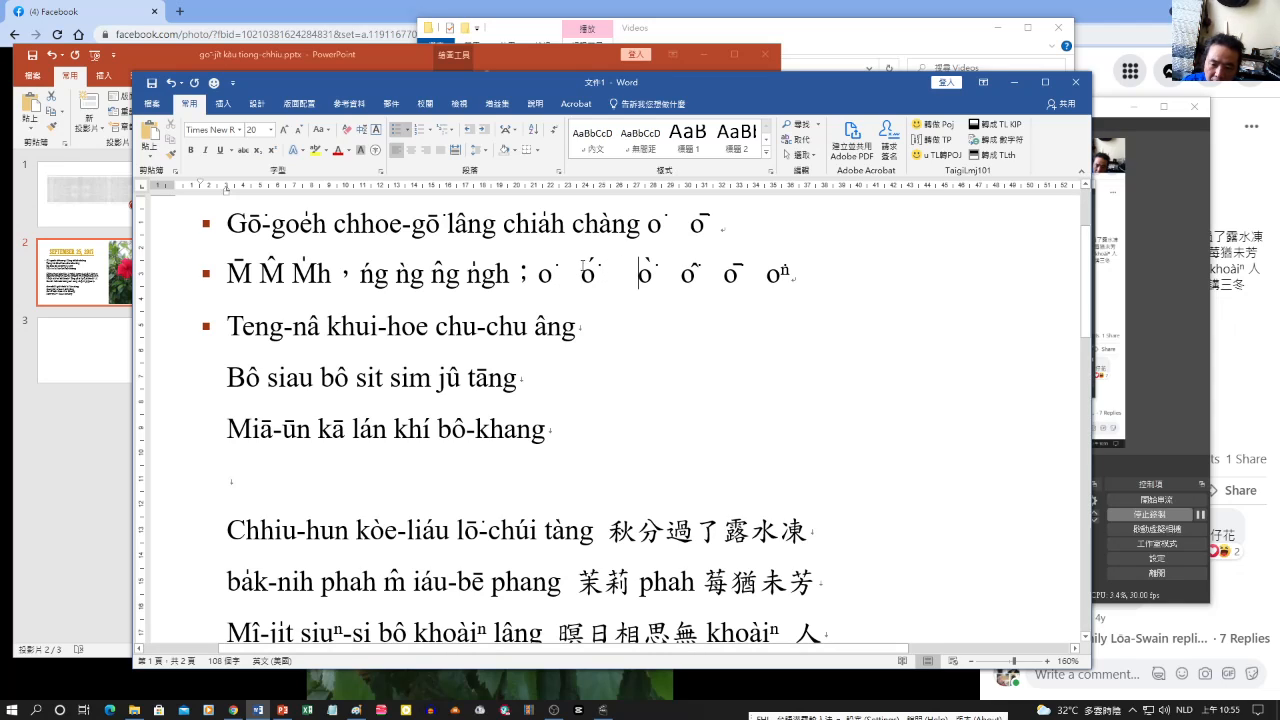
drag(583, 267, 800, 276)
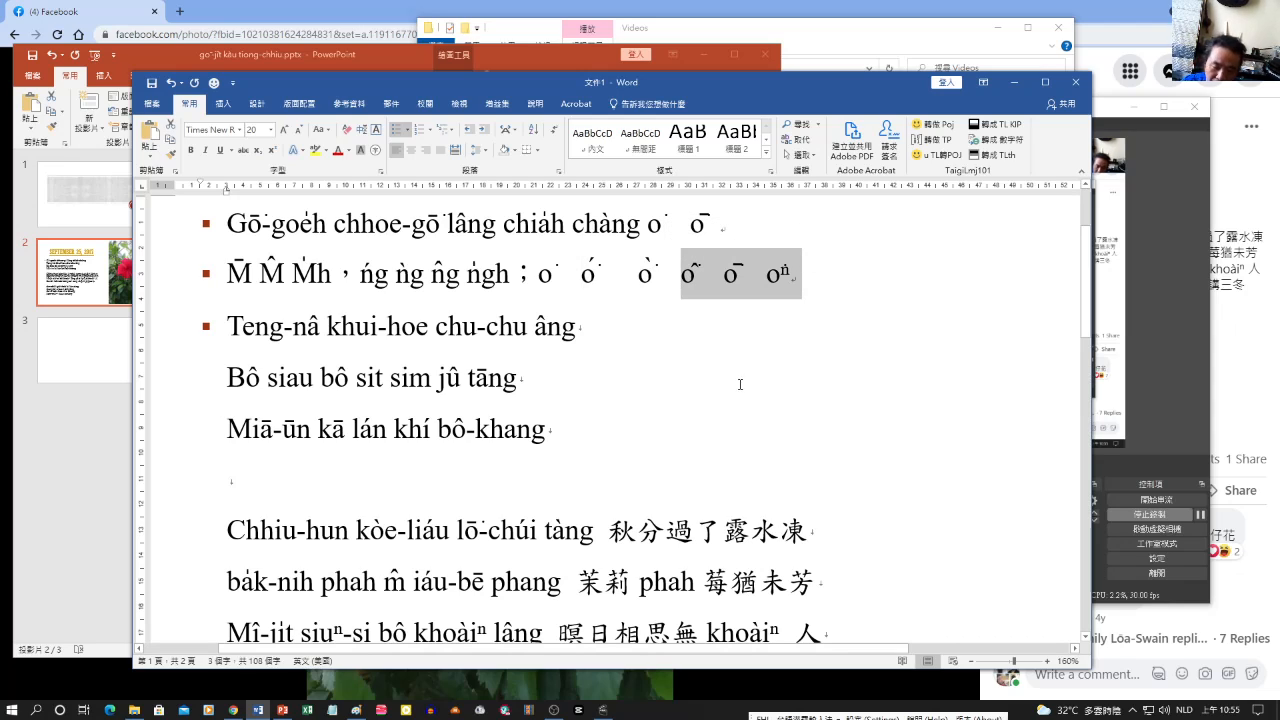
click(622, 306)
drag(538, 273, 798, 272)
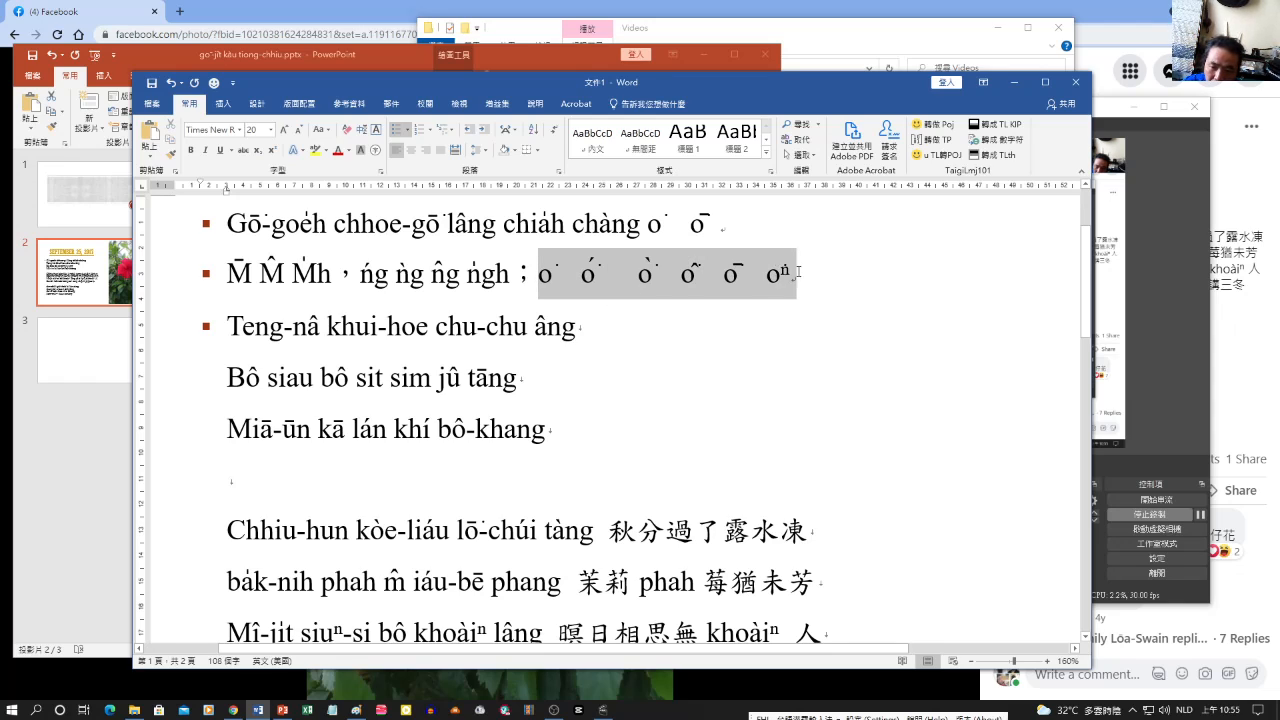
Apply Taigi Unicode to the spaced series from o͘ to o͘ⁿ in the second bulleted line, and select the nasal sample o͘ⁿ.
click(240, 130)
click(222, 257)
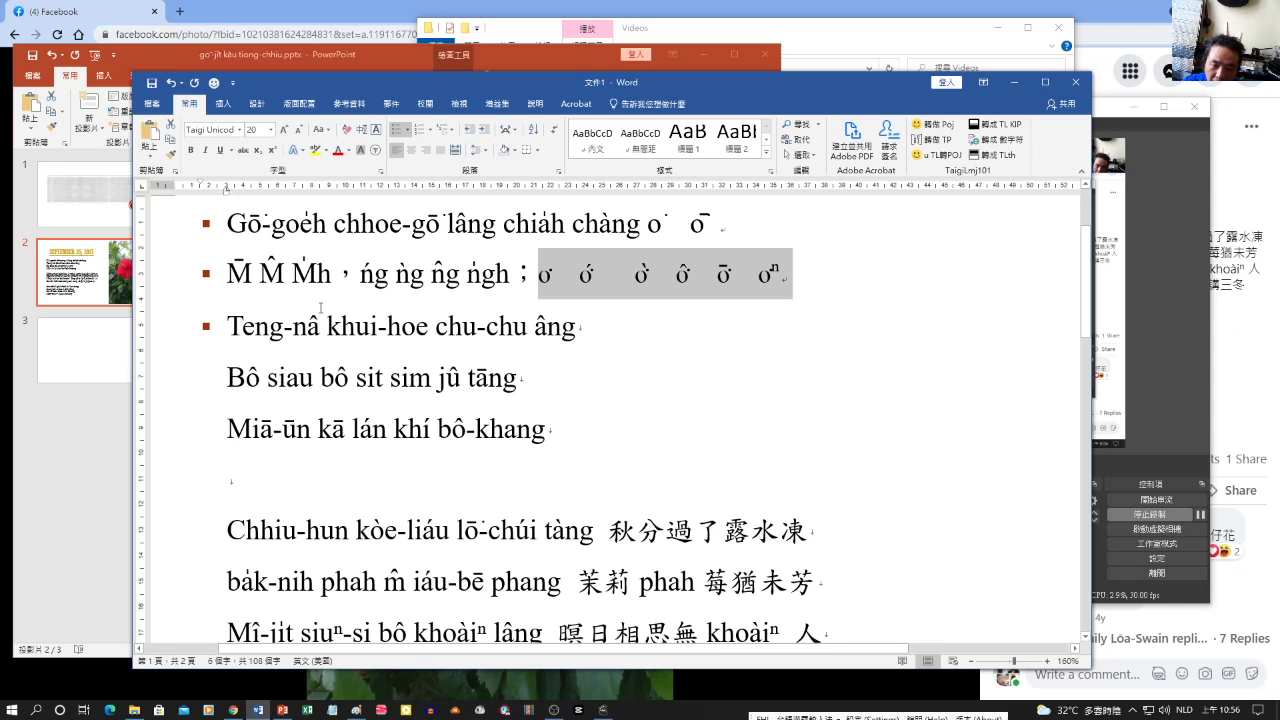
click(725, 289)
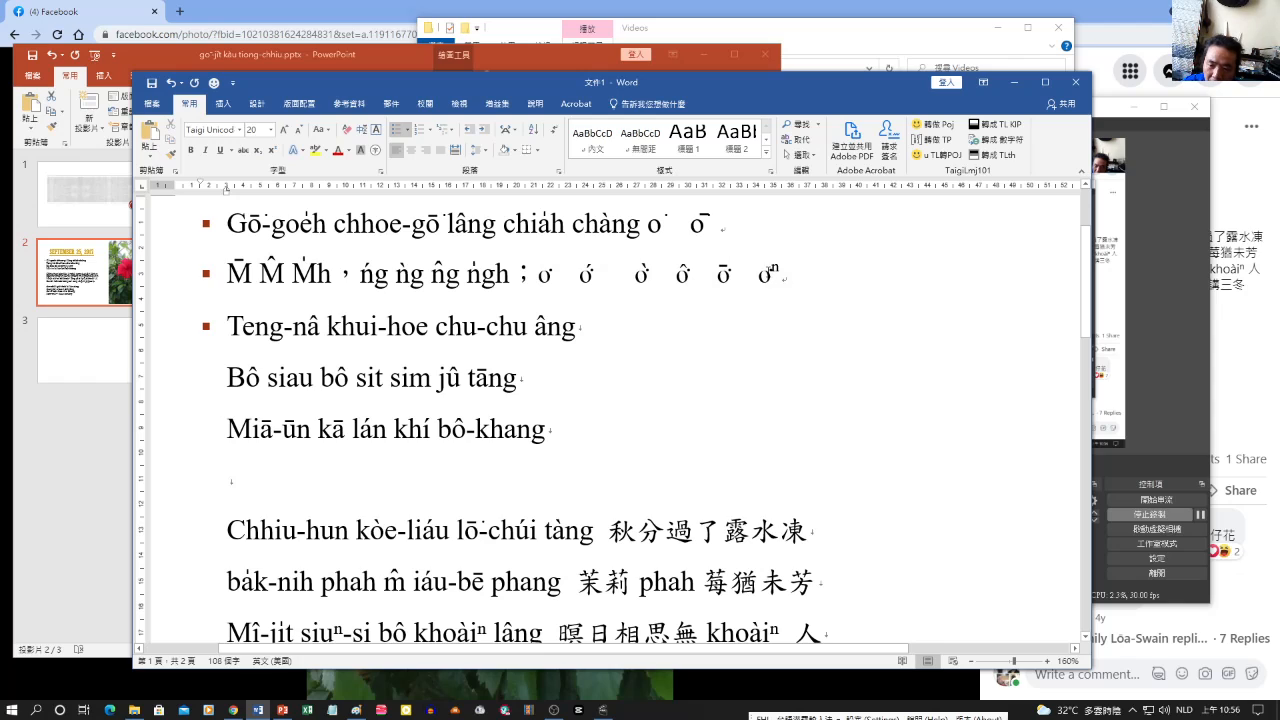
double_click(755, 274)
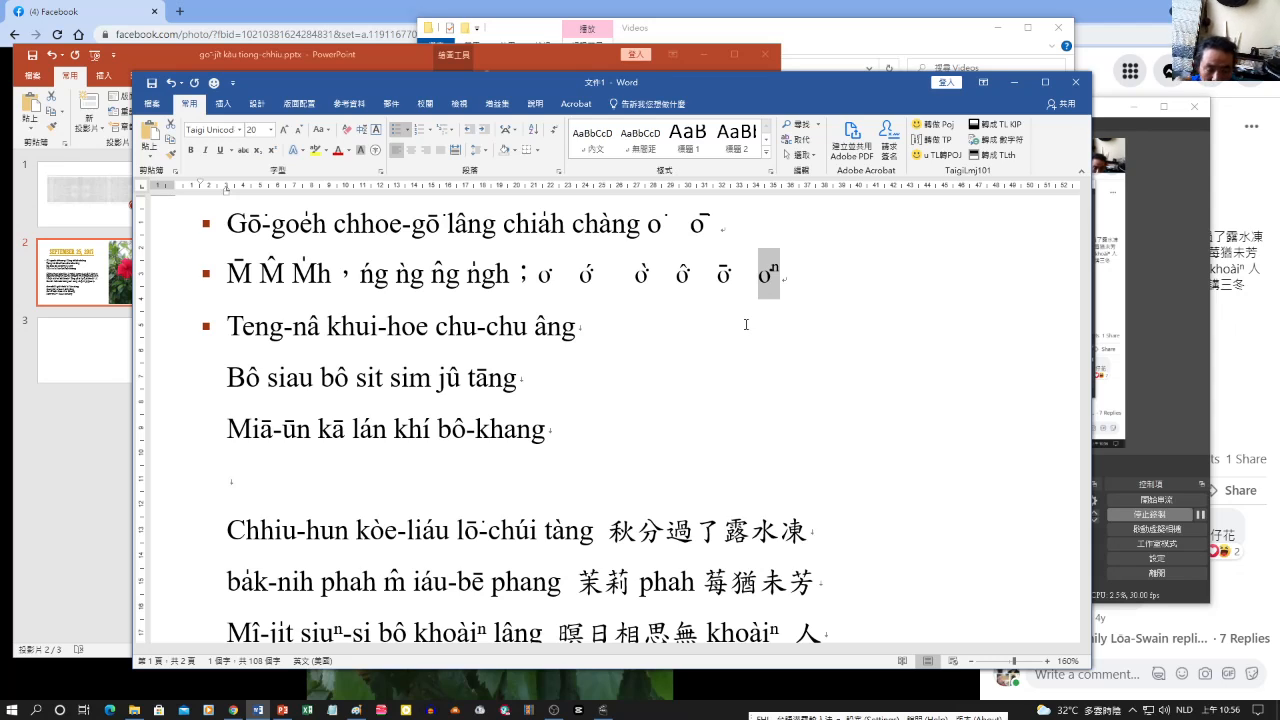
Apply Taigi Unicode to the entire document, and point out the nasal sample o͘ⁿ by selecting and deselecting it.
click(580, 240)
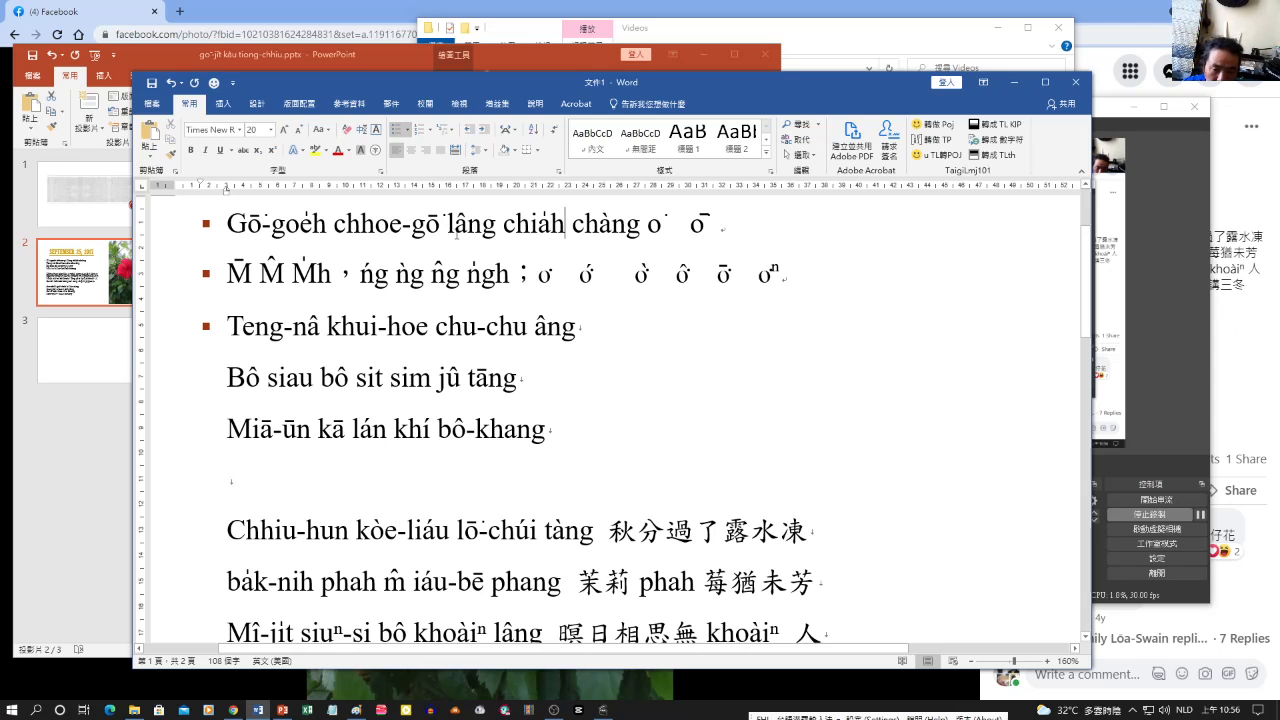
key(ctrl+a)
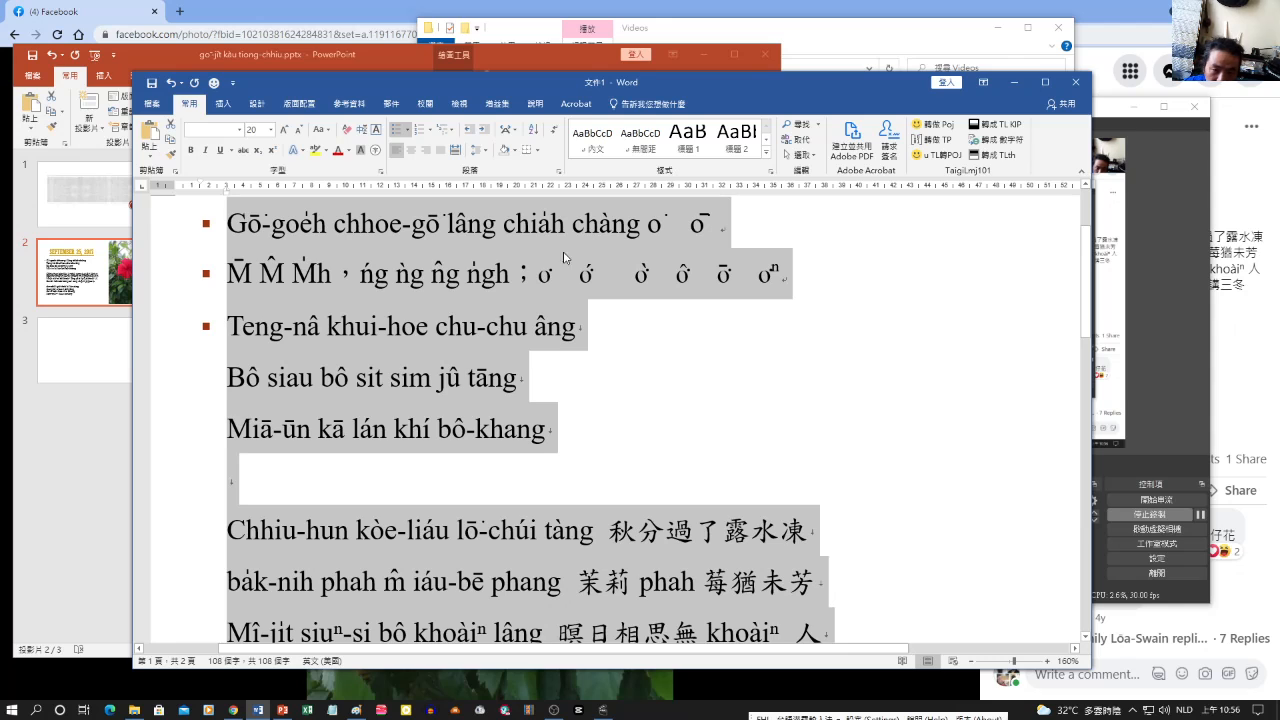
click(241, 130)
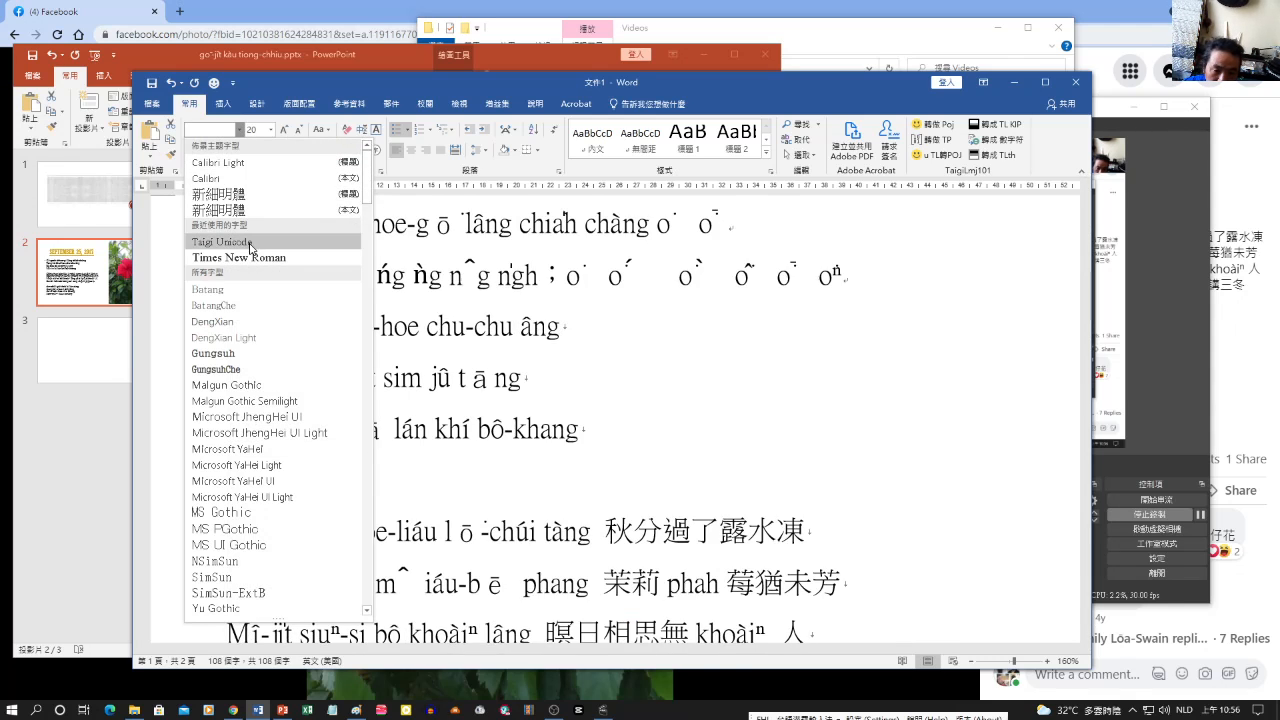
click(240, 254)
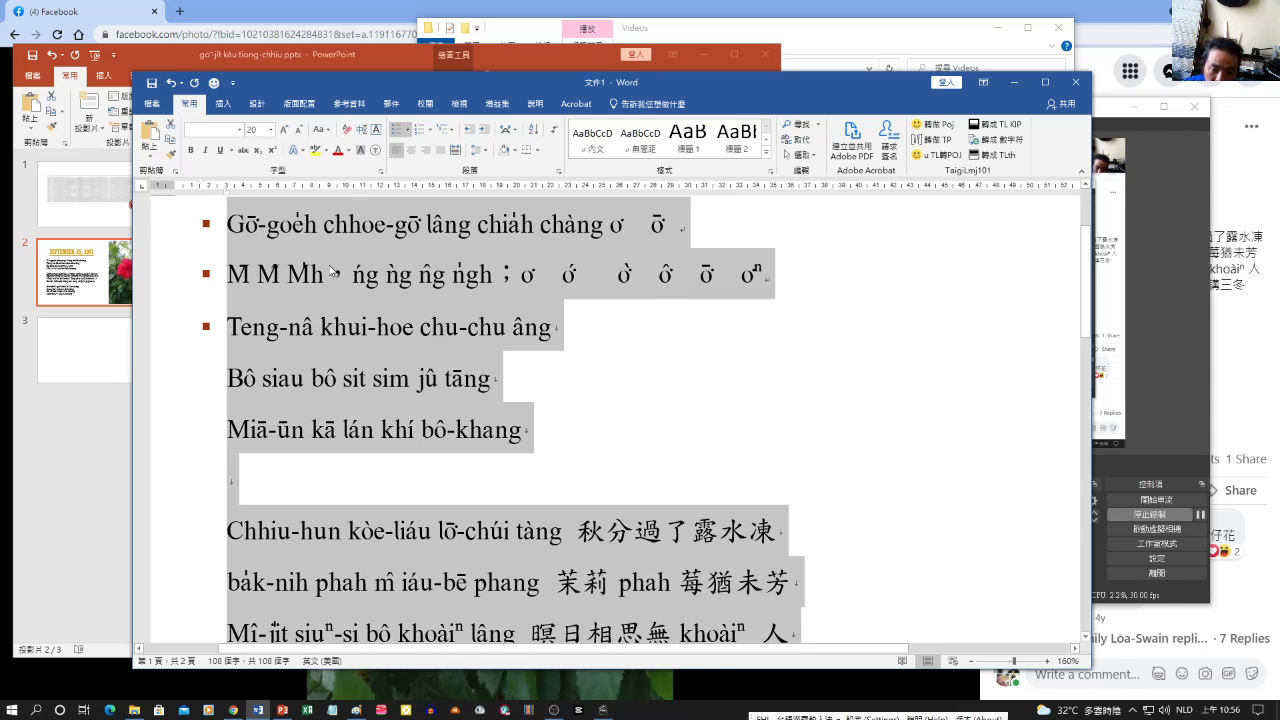
click(751, 321)
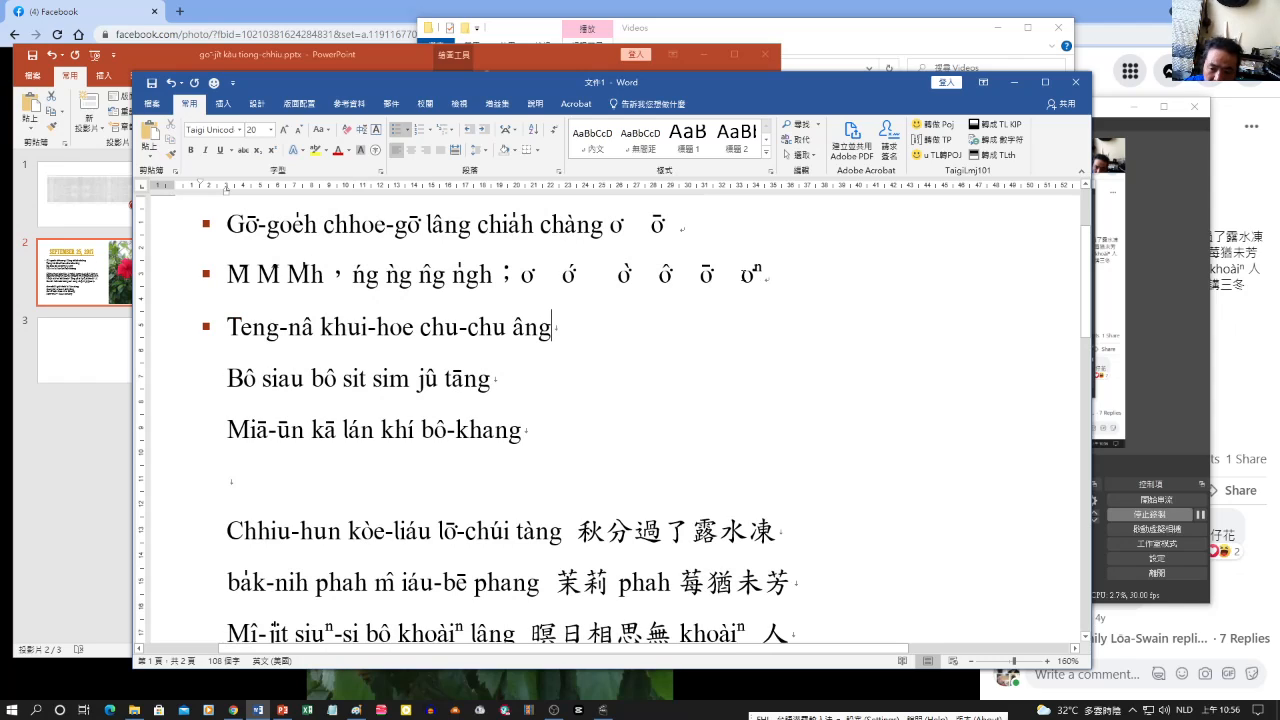
drag(740, 285, 764, 285)
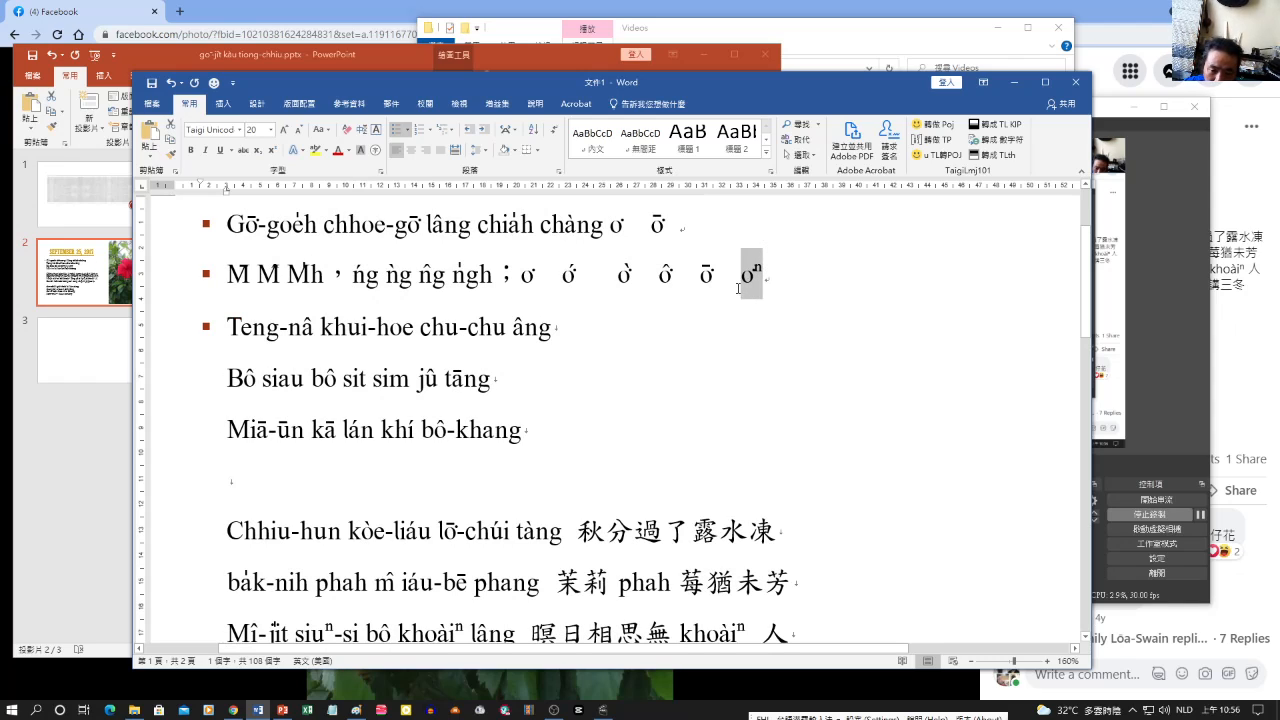
click(738, 288)
Start a replacement for the i̍ in Mî-ji̍t and set the replacement text to the same character, i̍.
scroll(371, 370, down, 3)
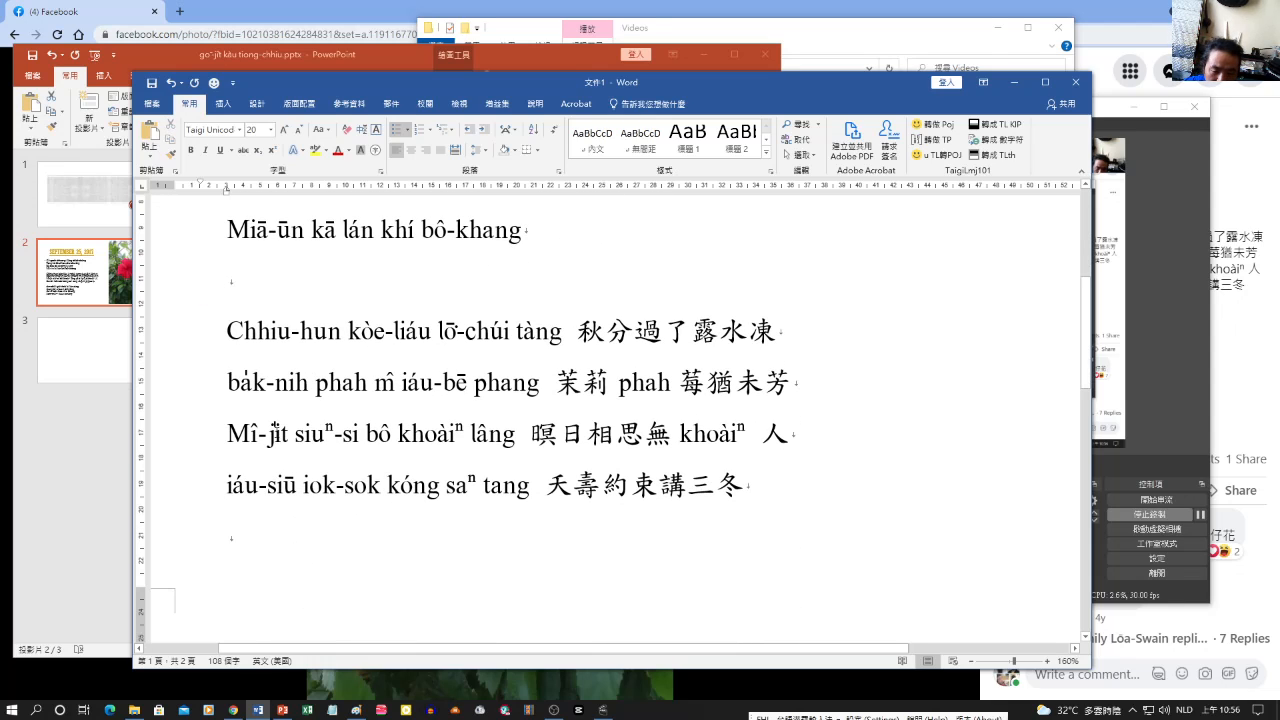
drag(274, 433, 281, 433)
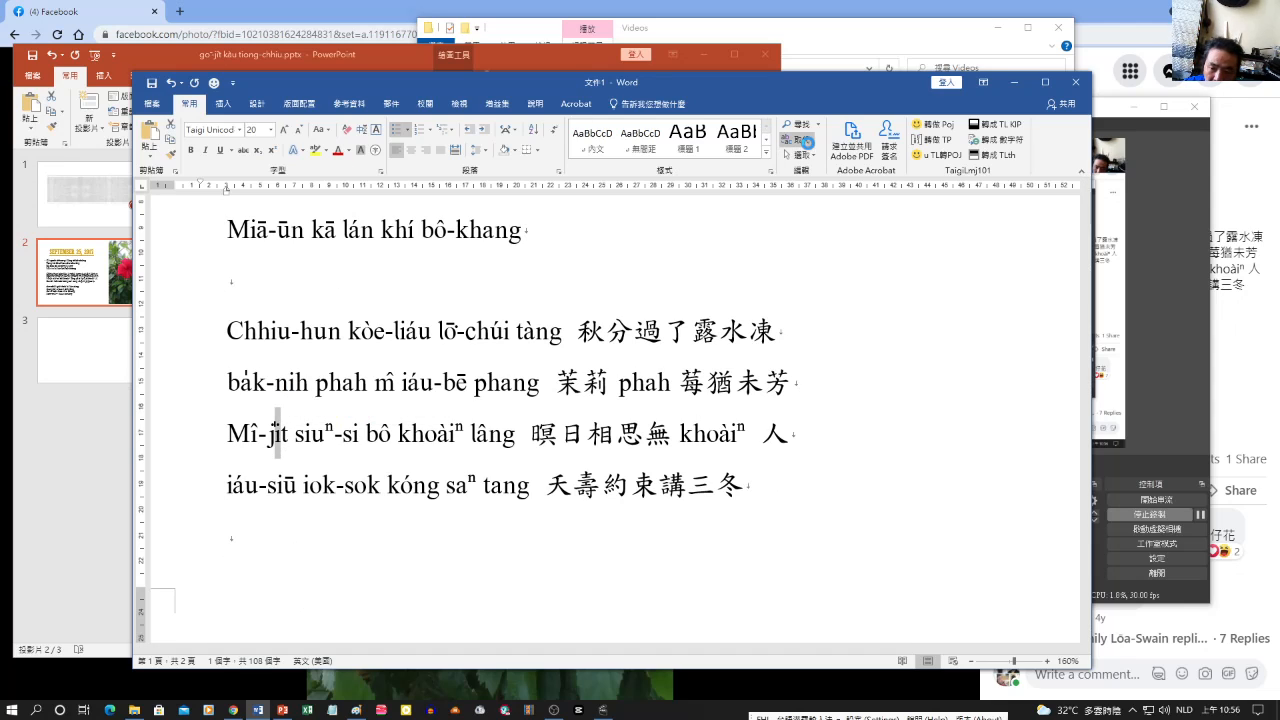
click(809, 146)
click(513, 377)
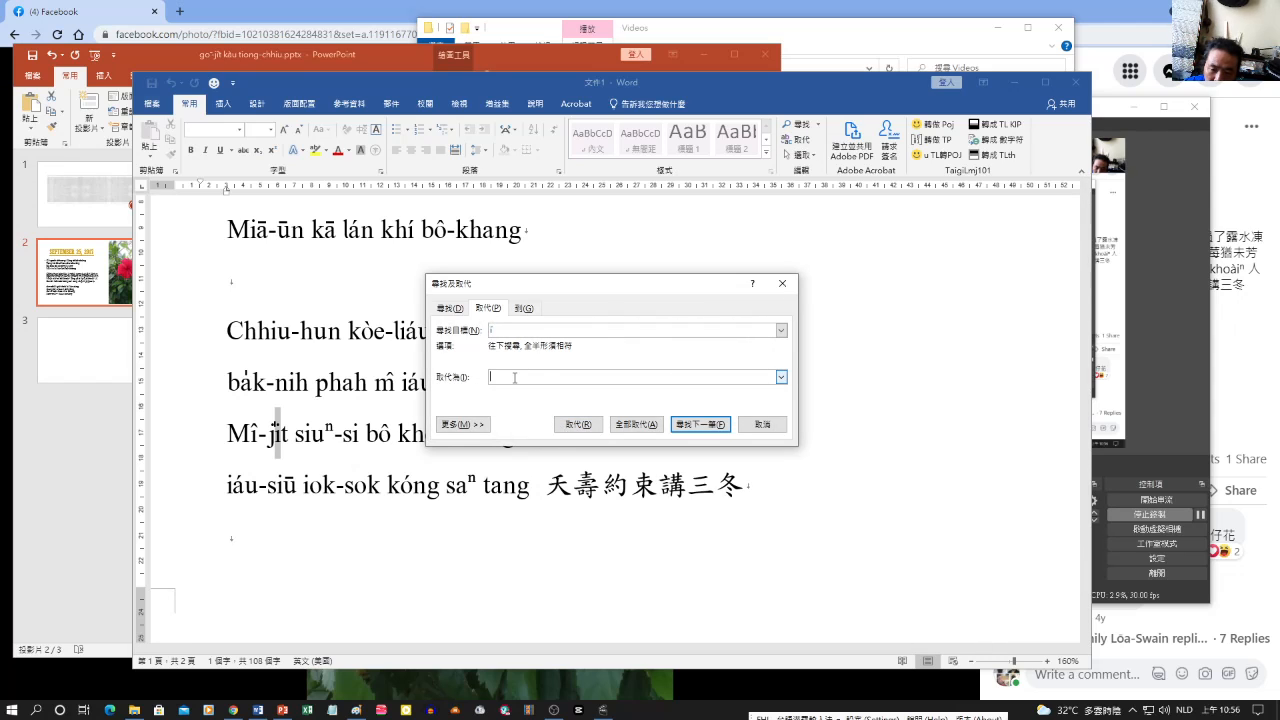
text(Gō-goeh chhoe-gō lâng chiah chāng)
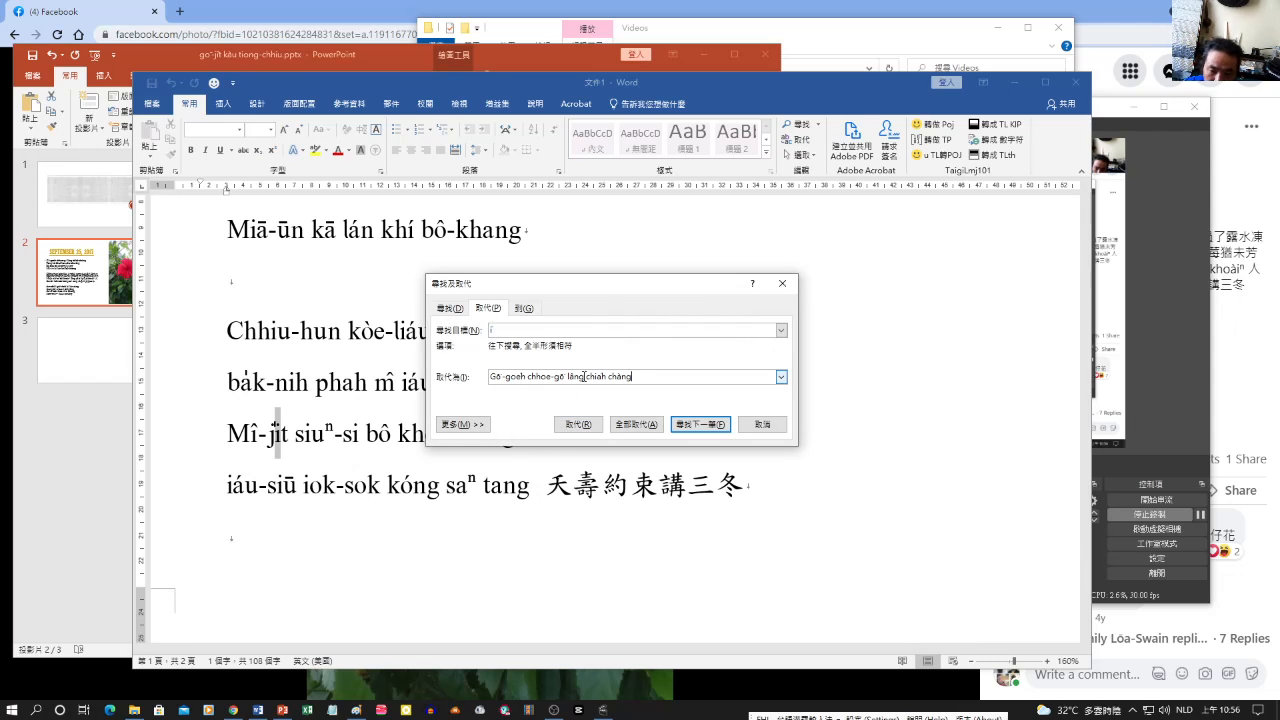
key(ctrl+a)
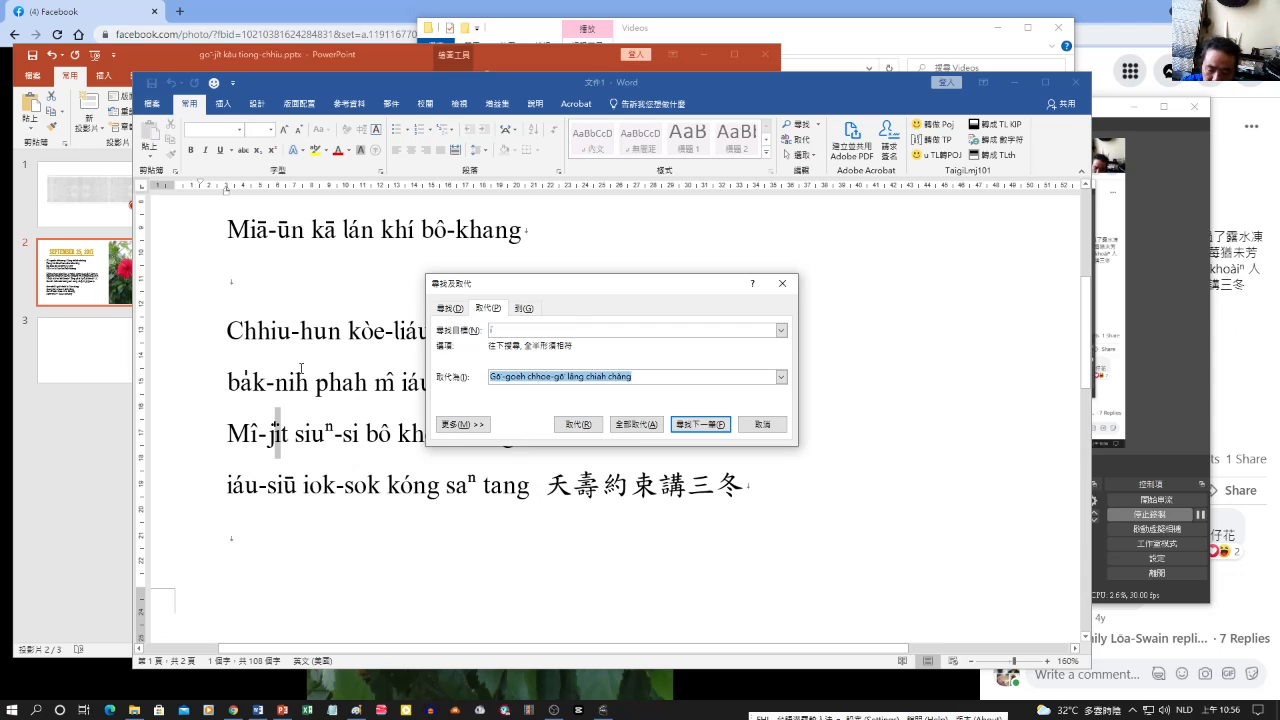
text(in)
key(BackSpace)
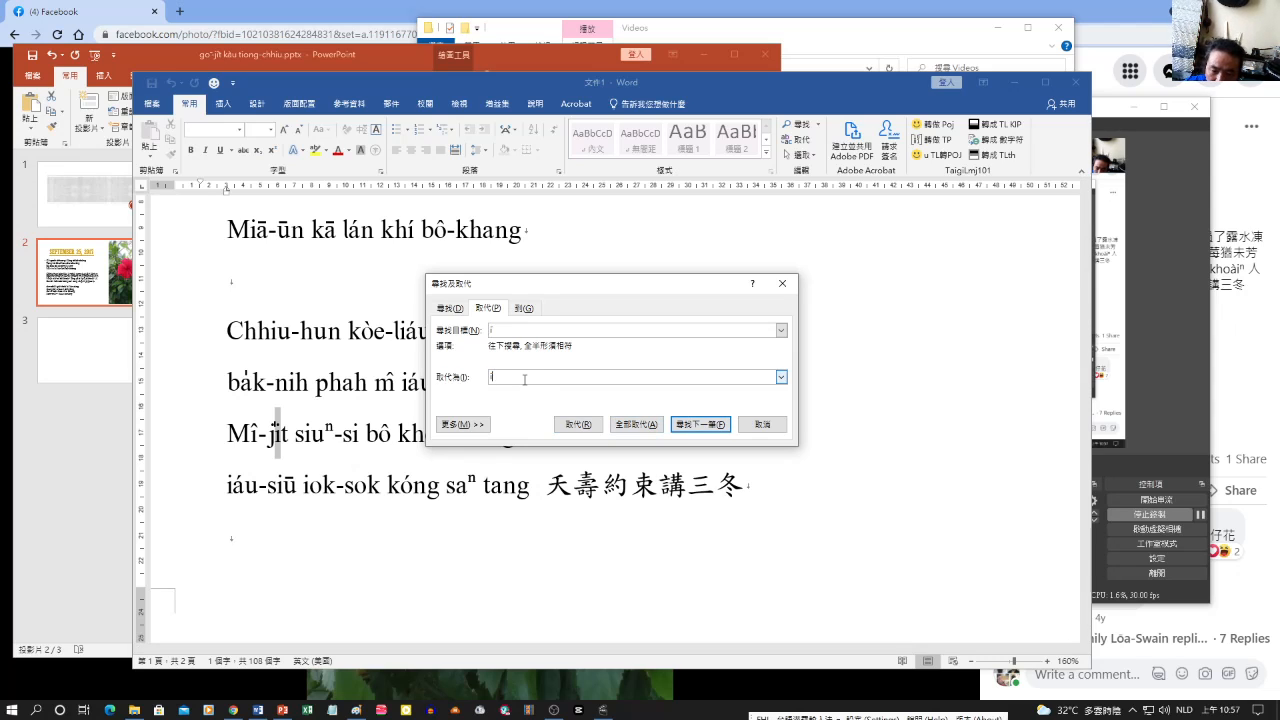
Set the replacement text's Latin font format to Times New Roman using the expanded replace options.
click(479, 425)
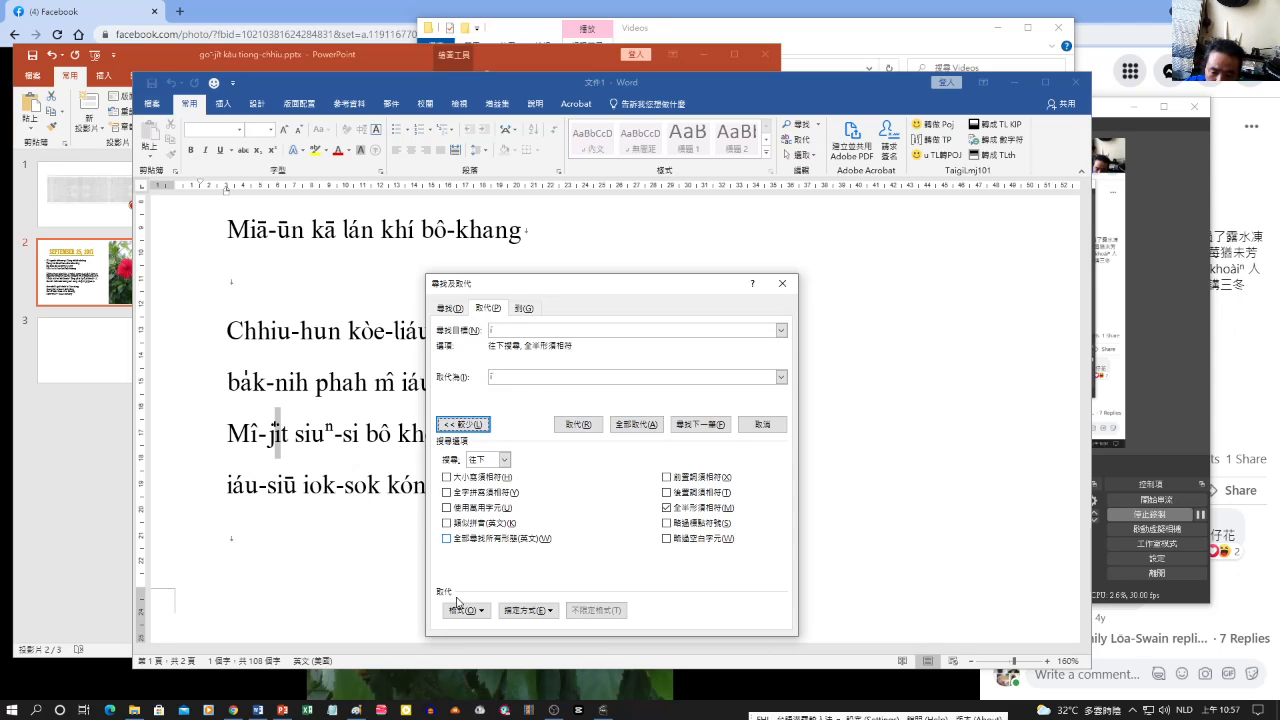
click(506, 376)
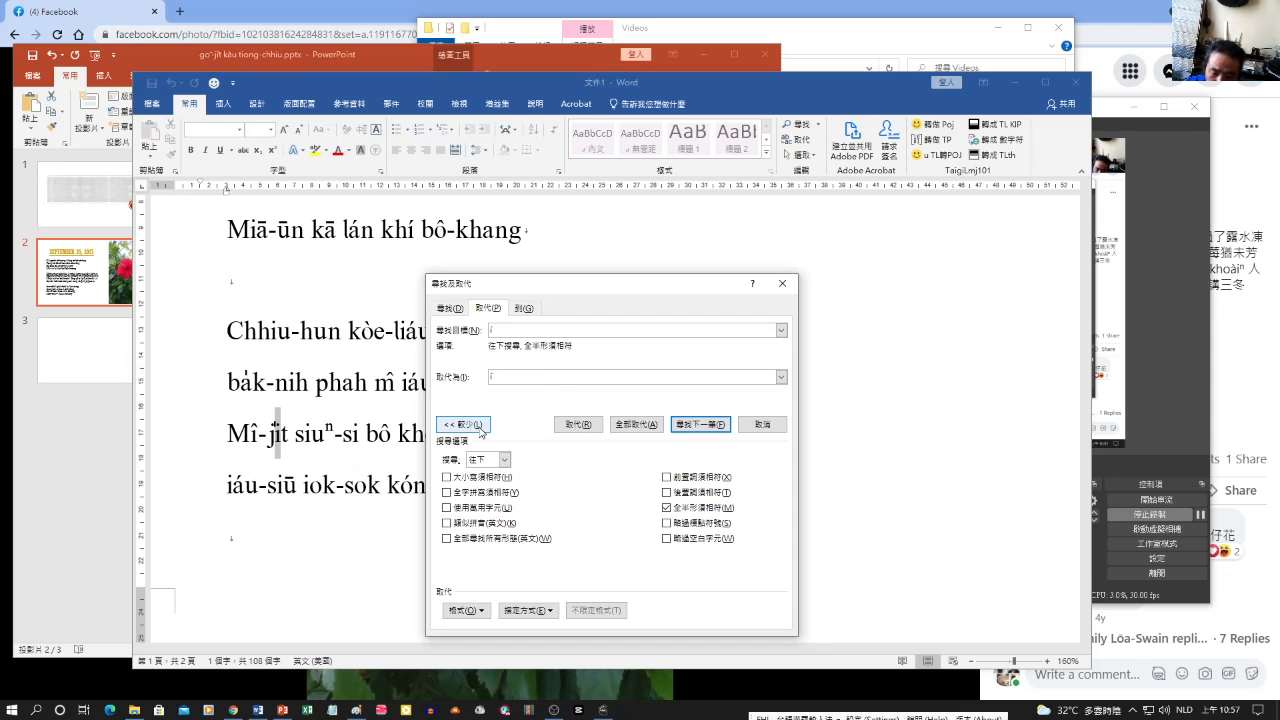
click(463, 610)
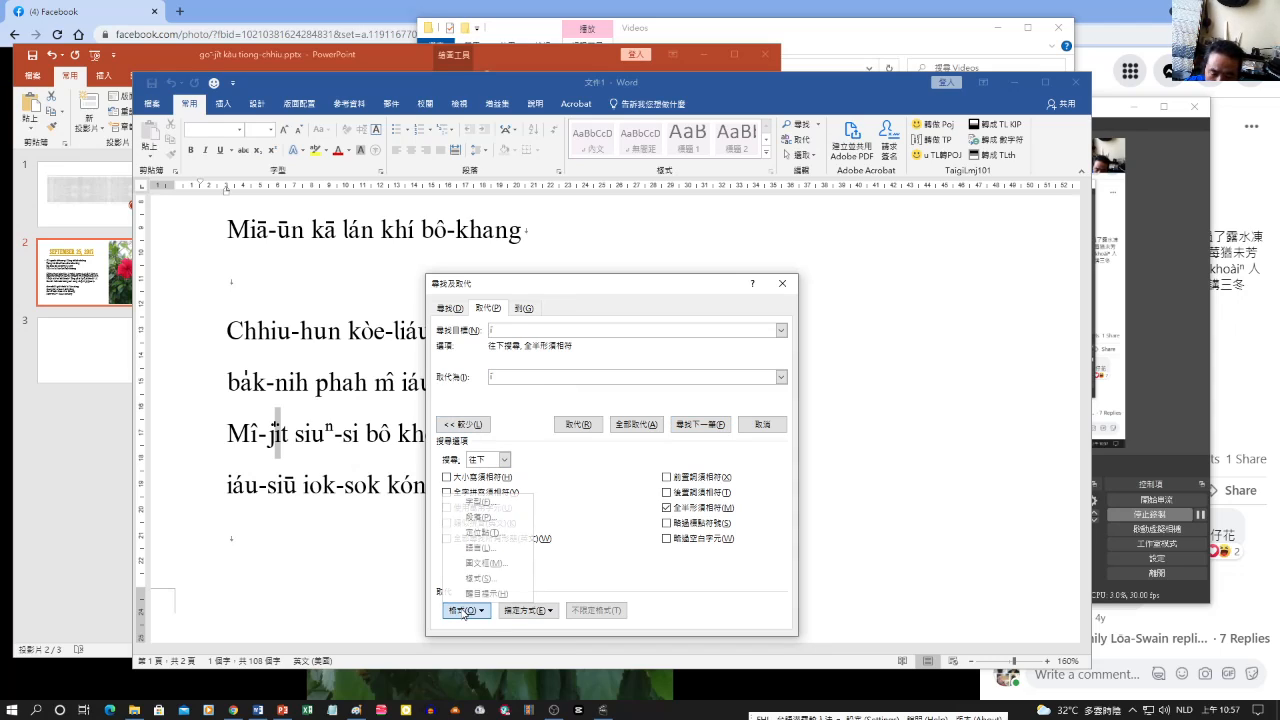
click(496, 506)
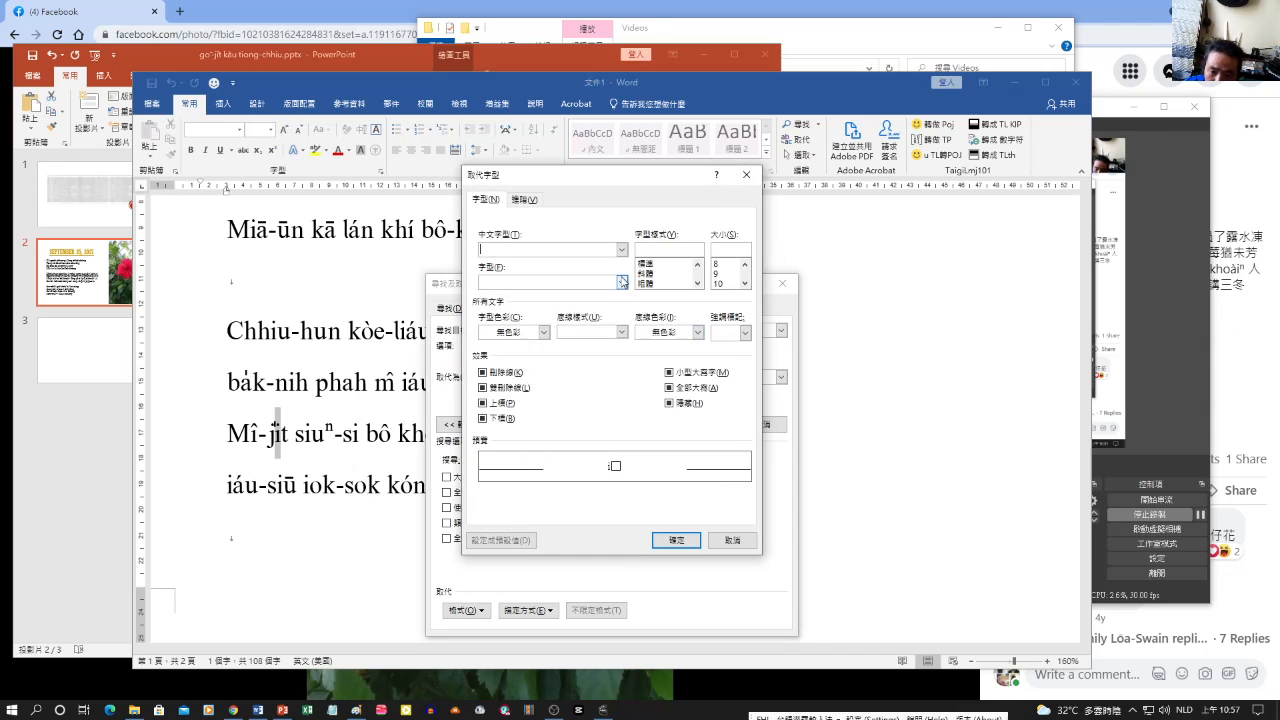
click(486, 281)
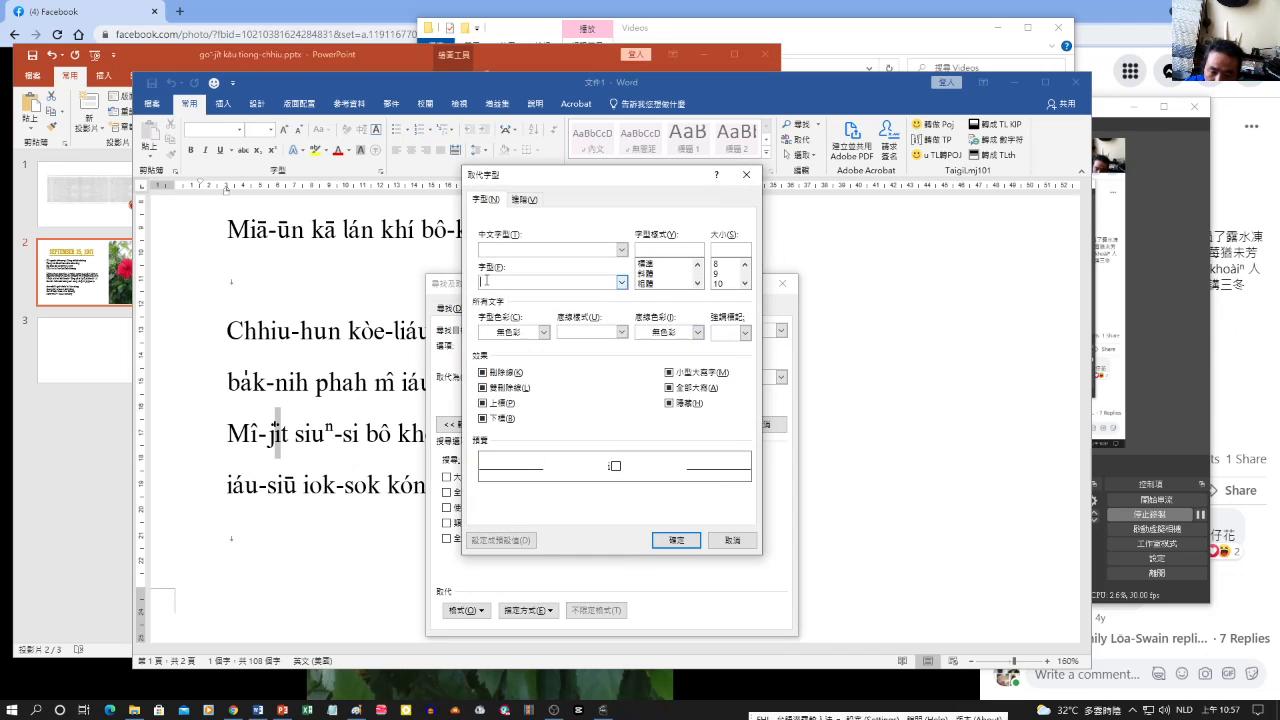
click(621, 282)
drag(621, 300, 621, 335)
scroll(554, 330, up, 2)
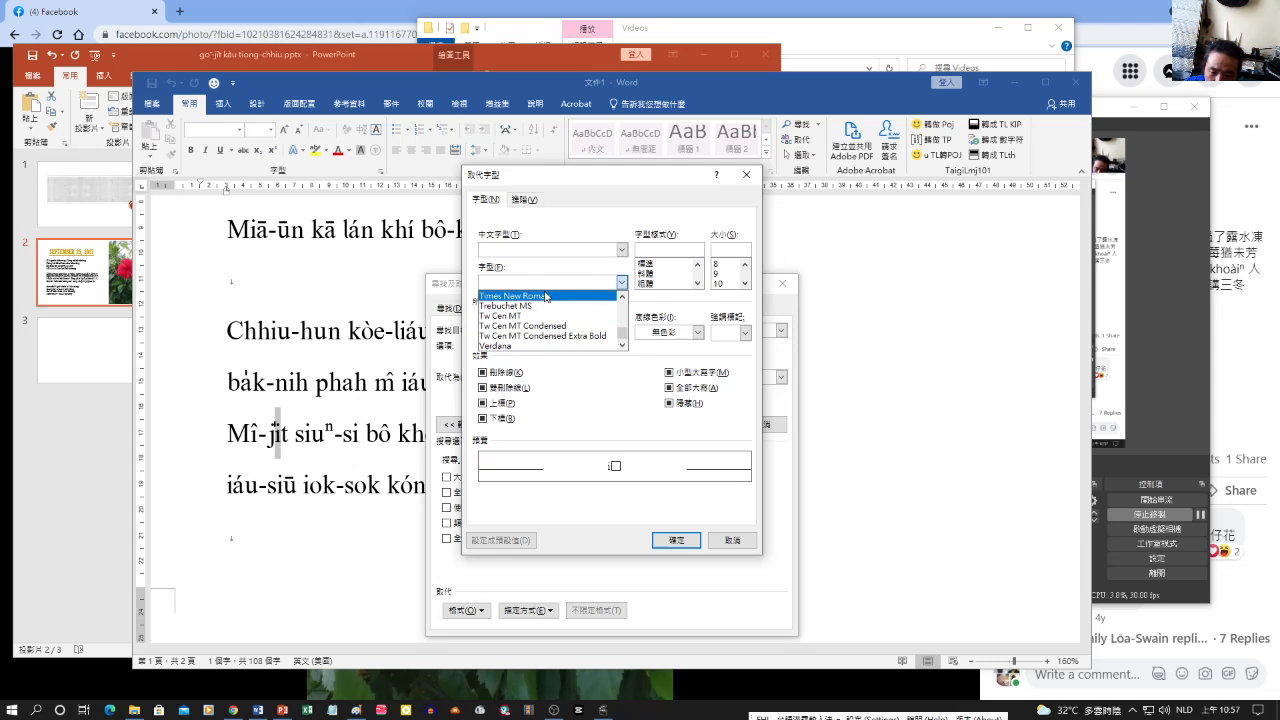
click(545, 296)
click(676, 540)
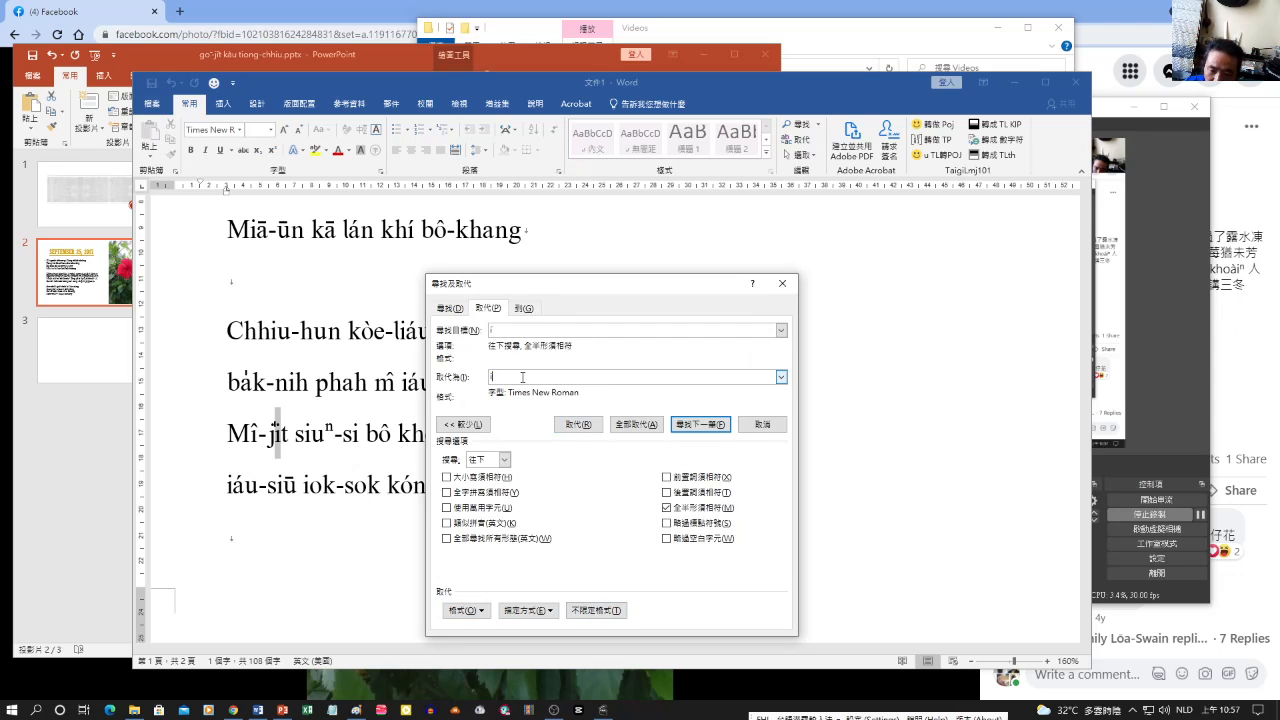
Replace every i̍ throughout the document, close the Find and Replace dialog, and review the verse lines on both pages.
click(636, 424)
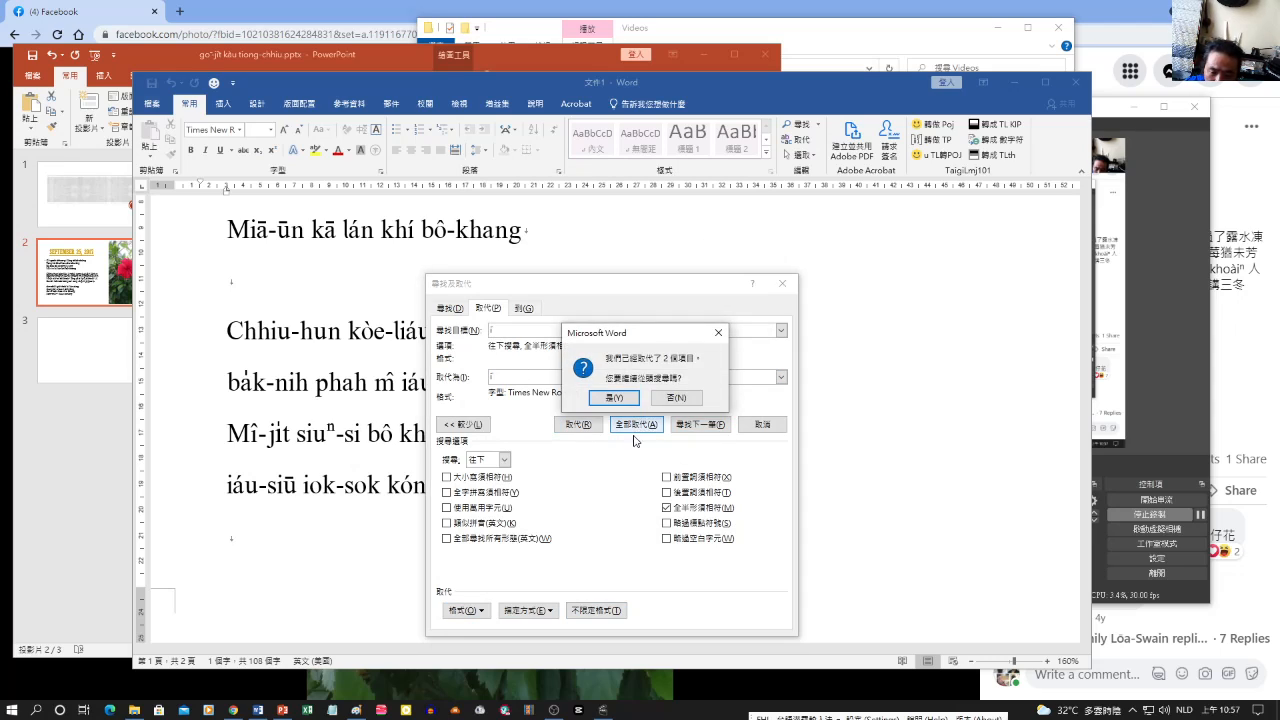
click(615, 398)
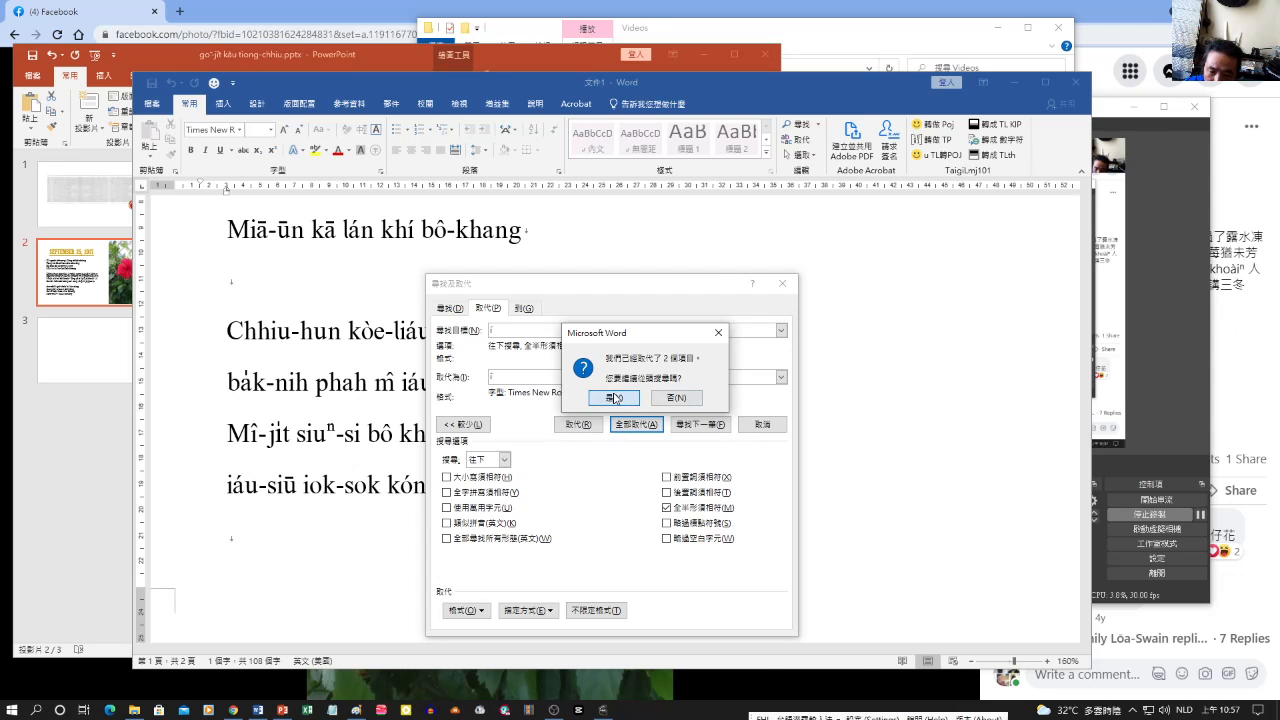
click(629, 399)
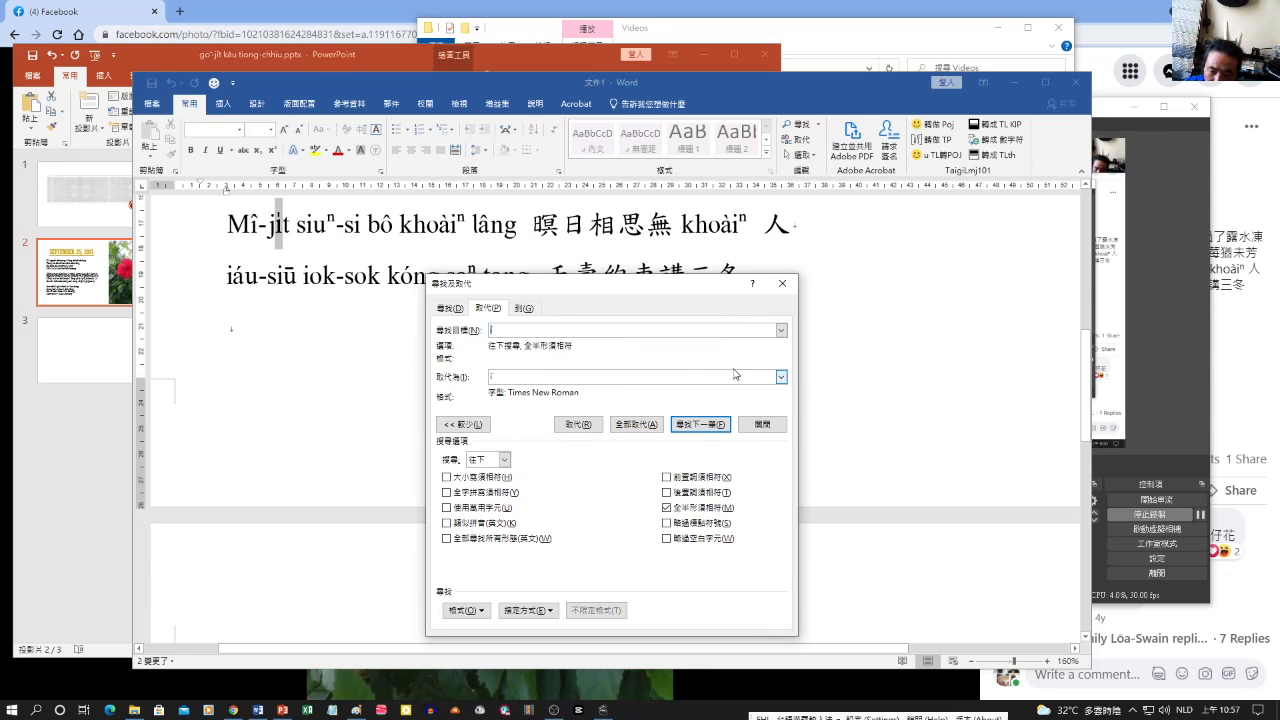
click(782, 283)
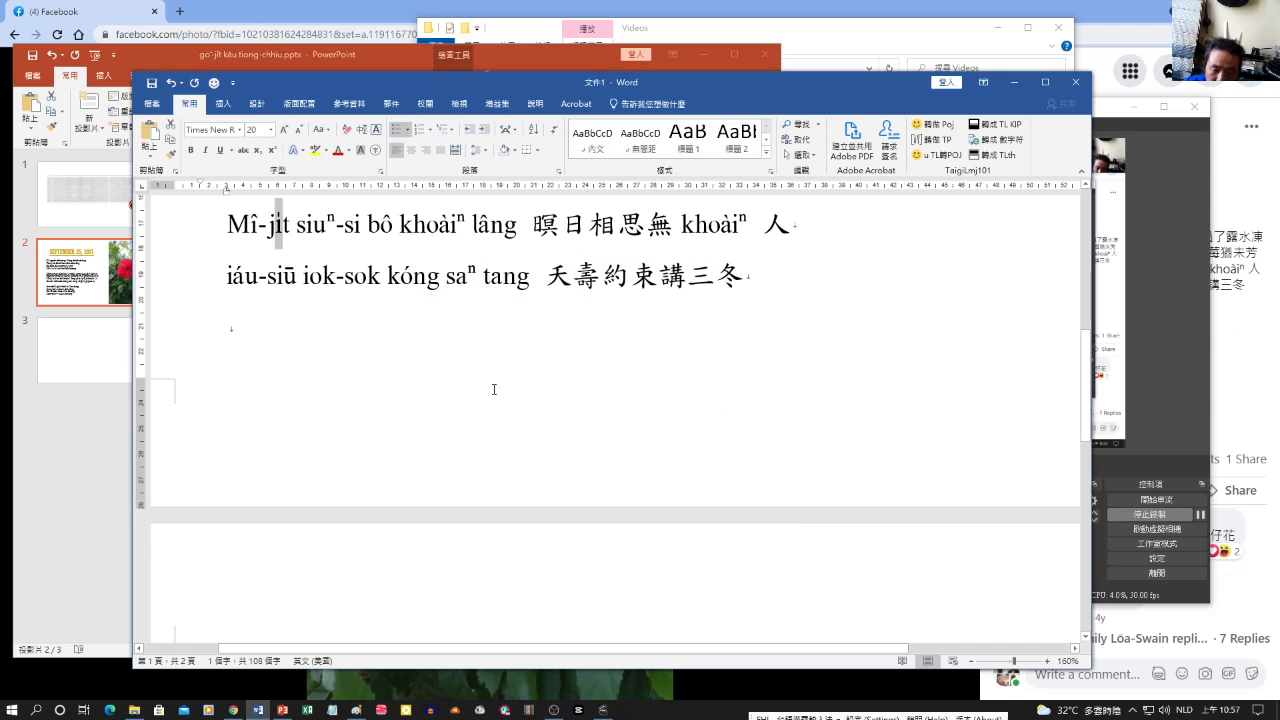
click(431, 351)
scroll(286, 310, up, 2)
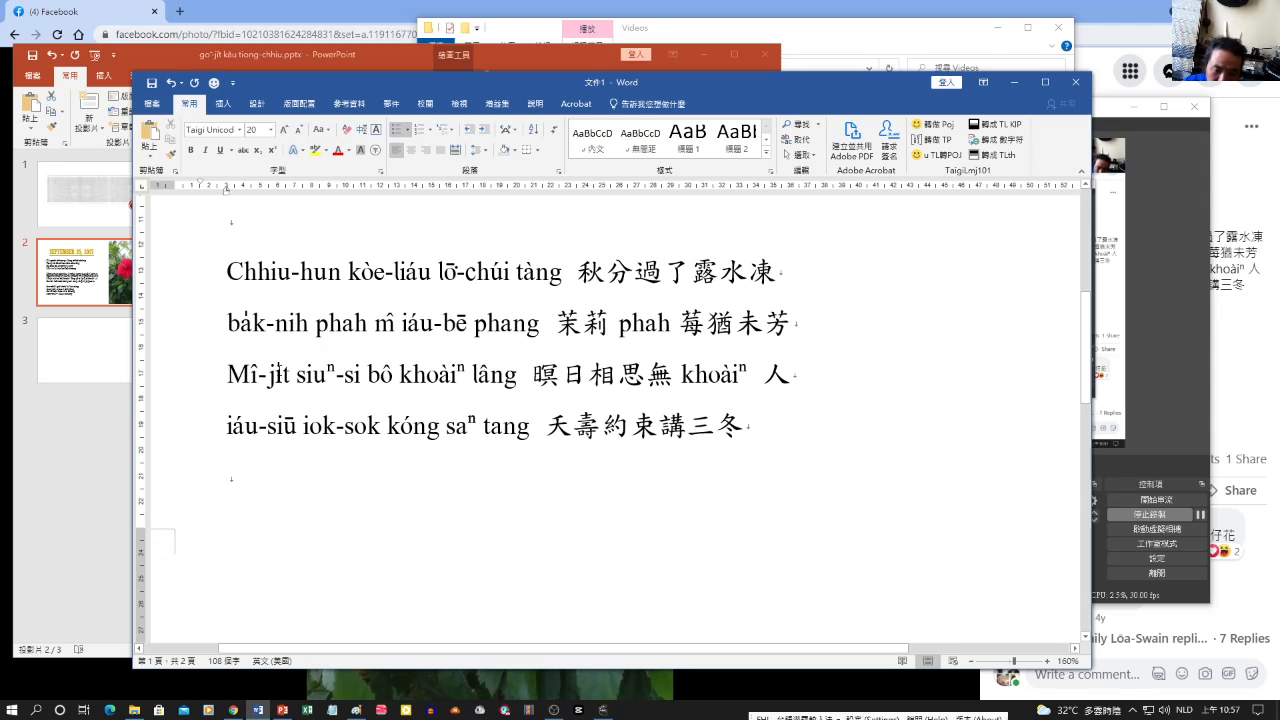
scroll(466, 322, up, 1)
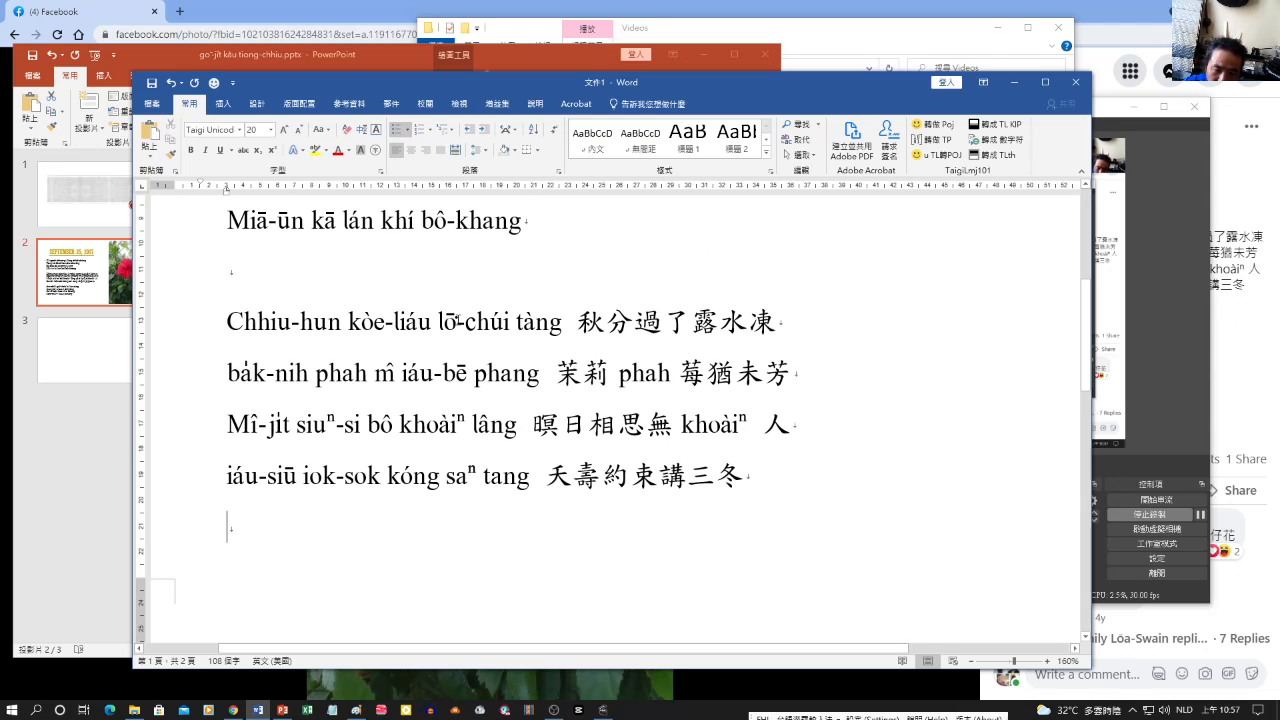
scroll(452, 340, down, 2)
scroll(450, 351, down, 7)
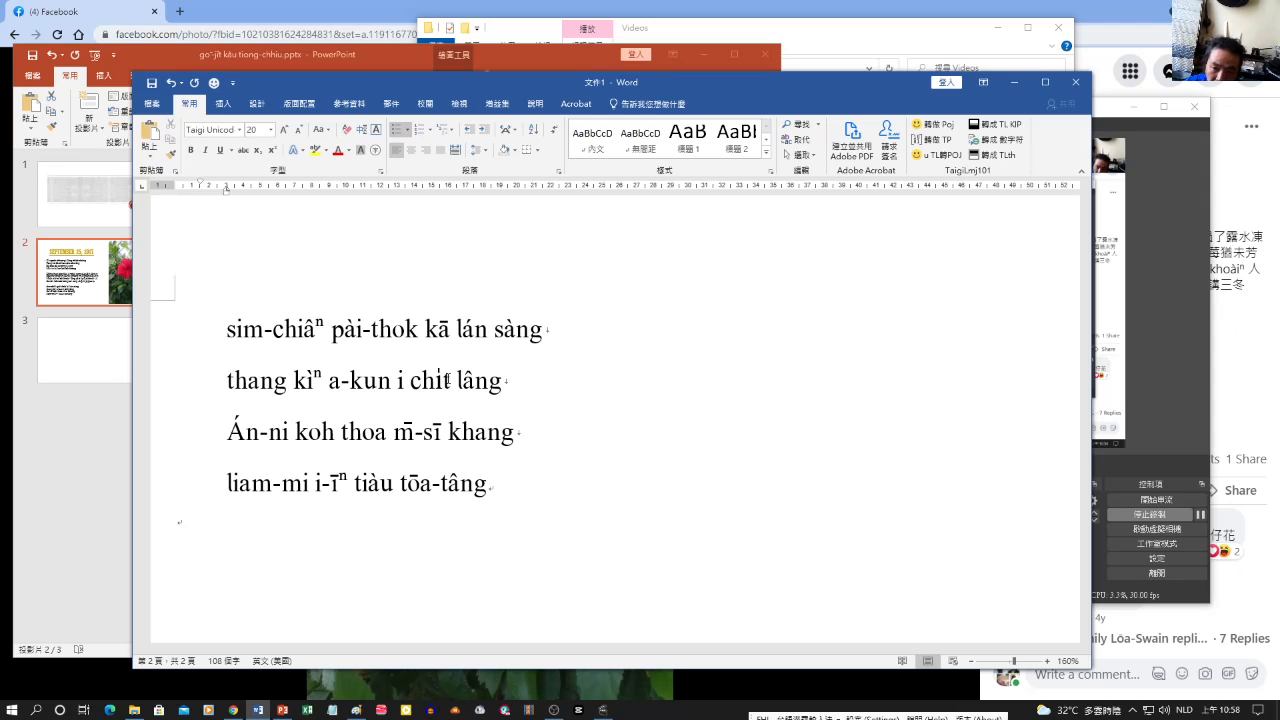
Save a copy of the document on the desktop as a PDF file.
click(153, 104)
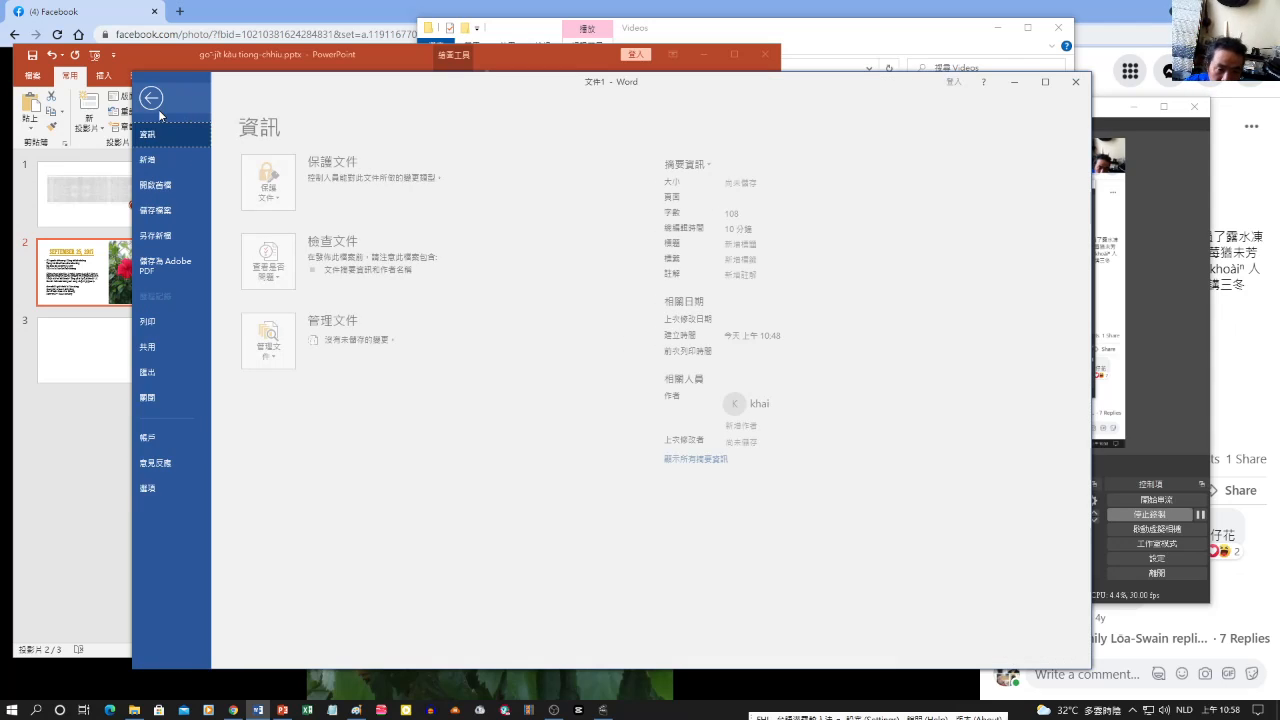
click(194, 240)
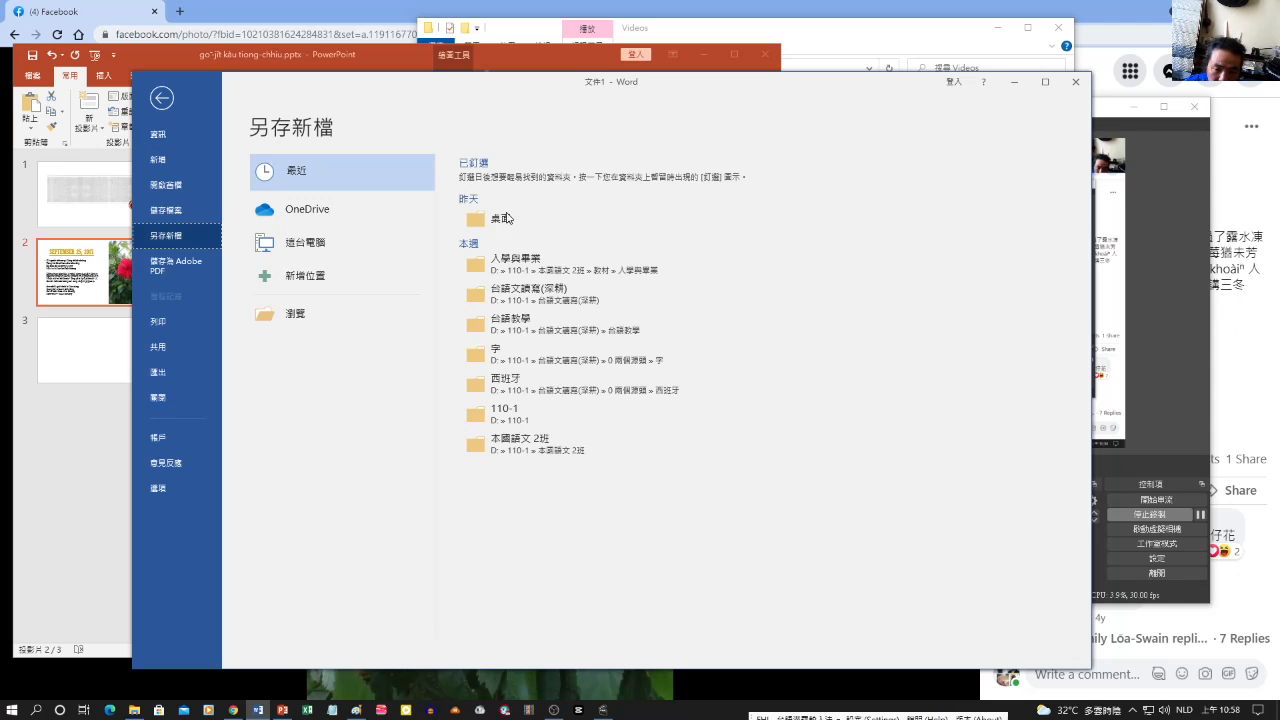
click(494, 219)
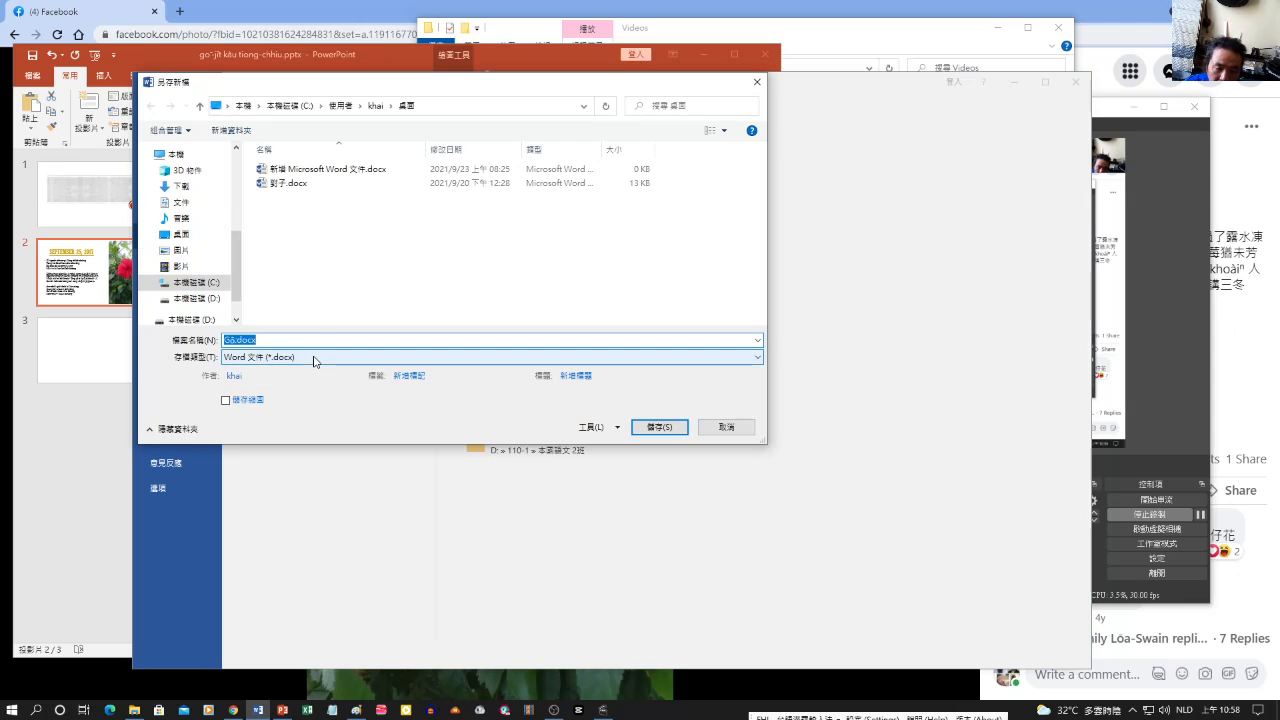
click(381, 357)
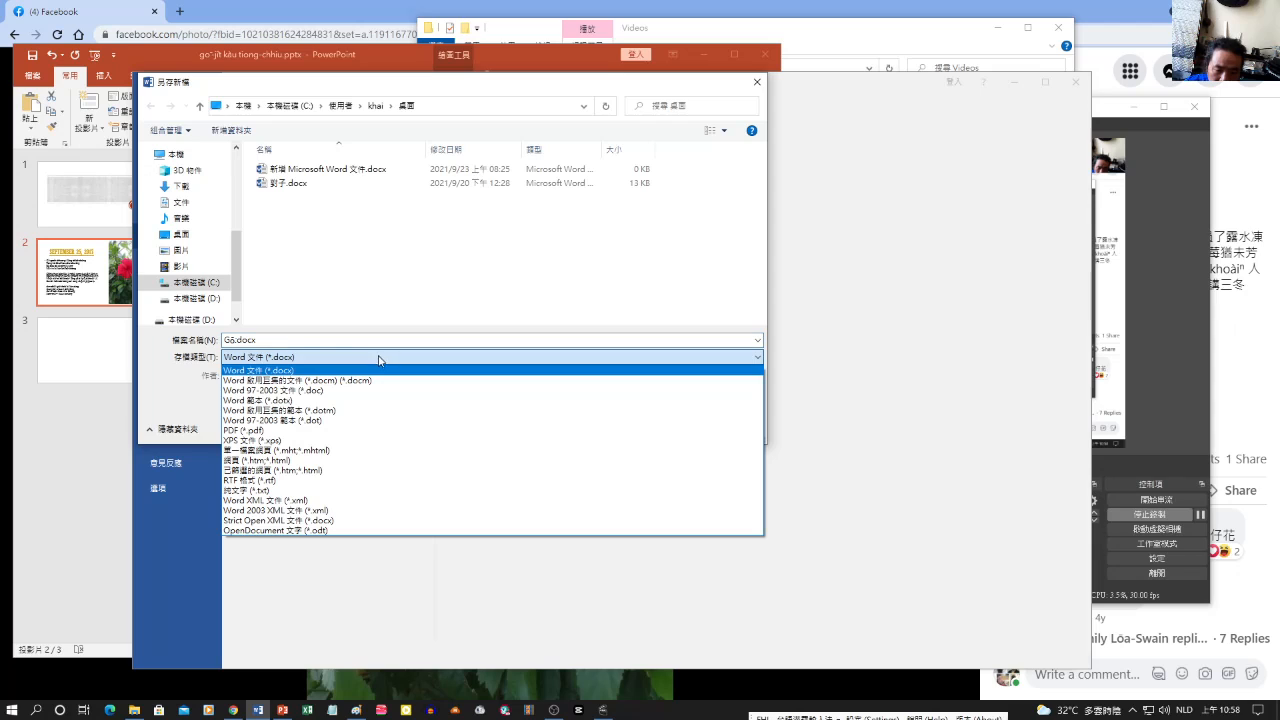
click(324, 431)
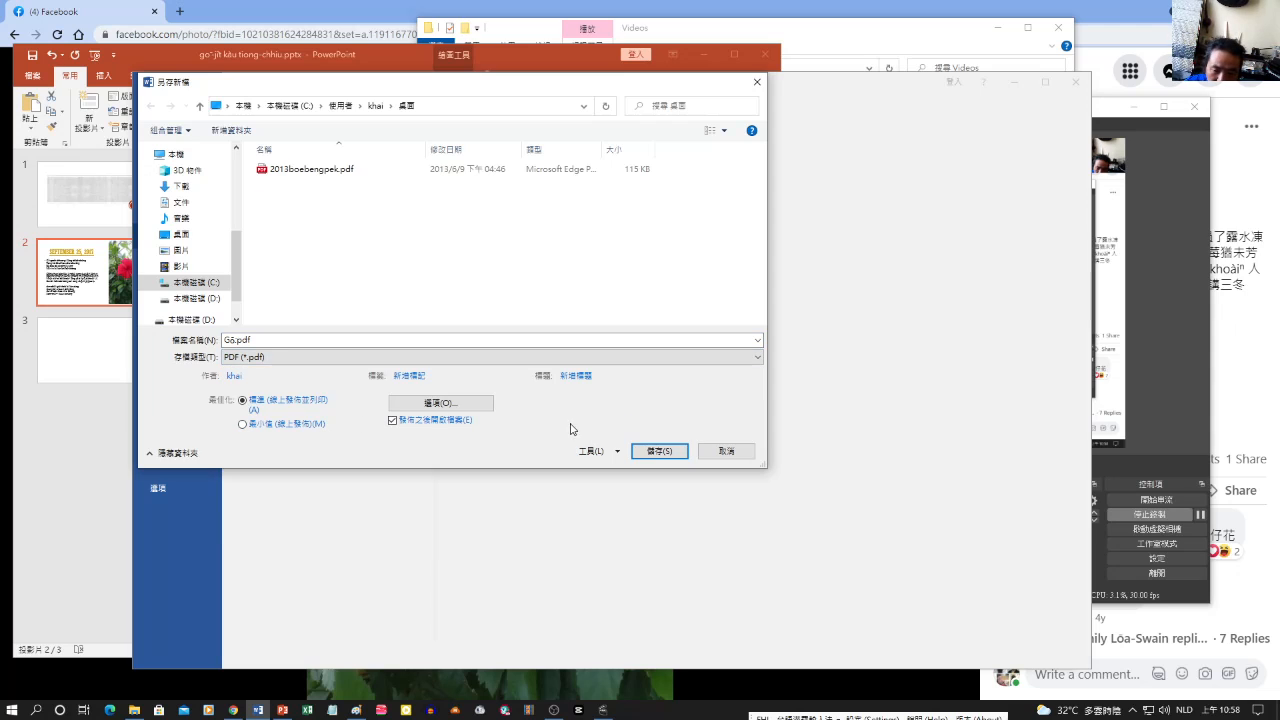
click(659, 451)
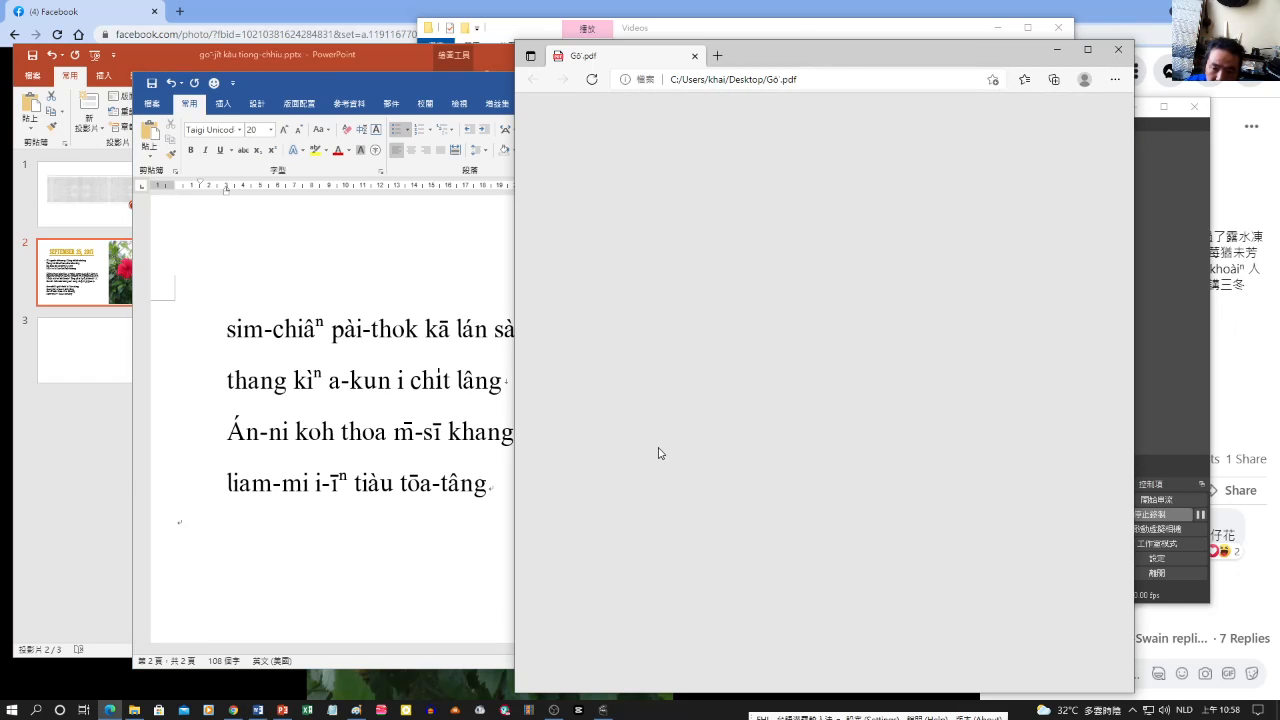
Examine the tone marks and special characters on both pages of the exported PDF, and close its window.
scroll(698, 352, down, 3)
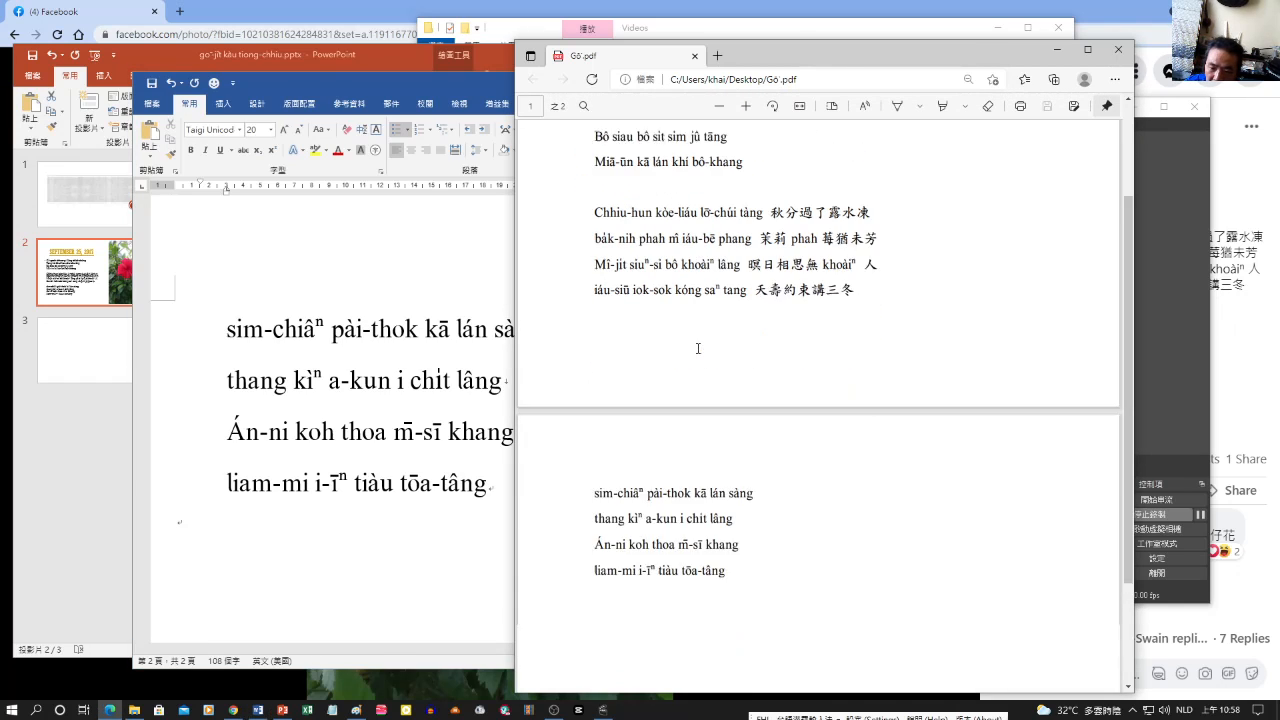
scroll(727, 286, up, 3)
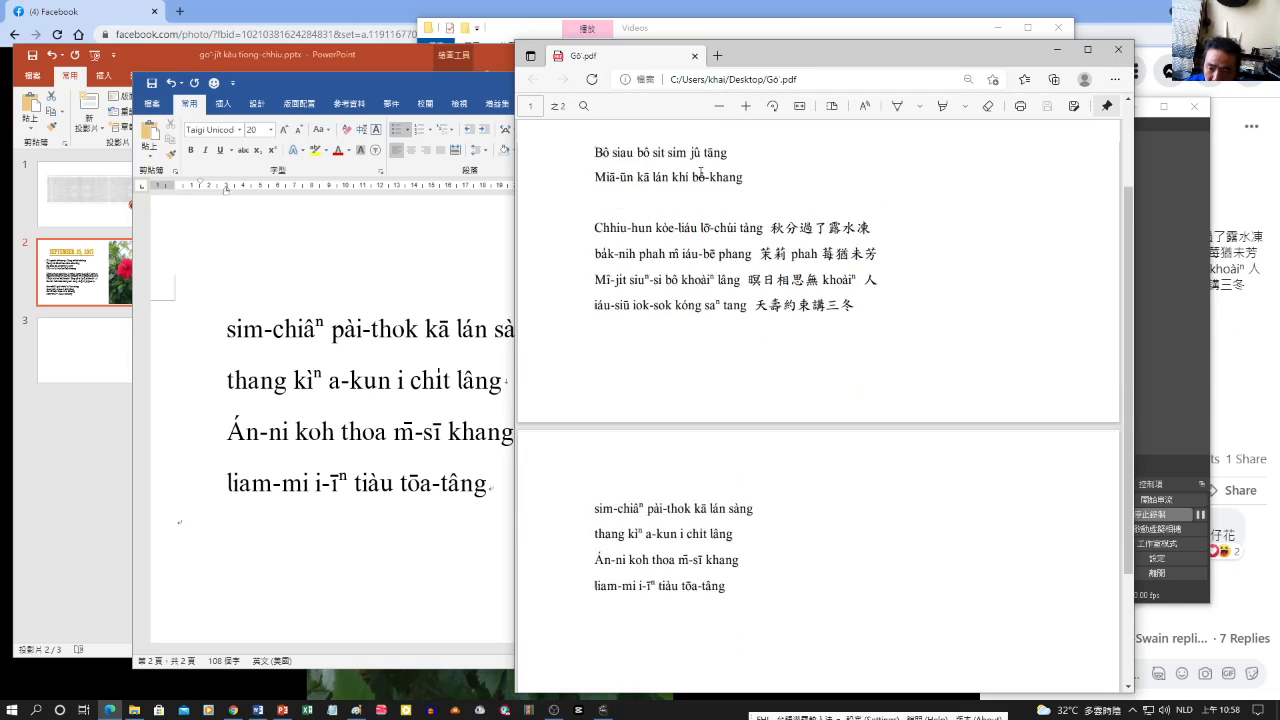
click(1117, 52)
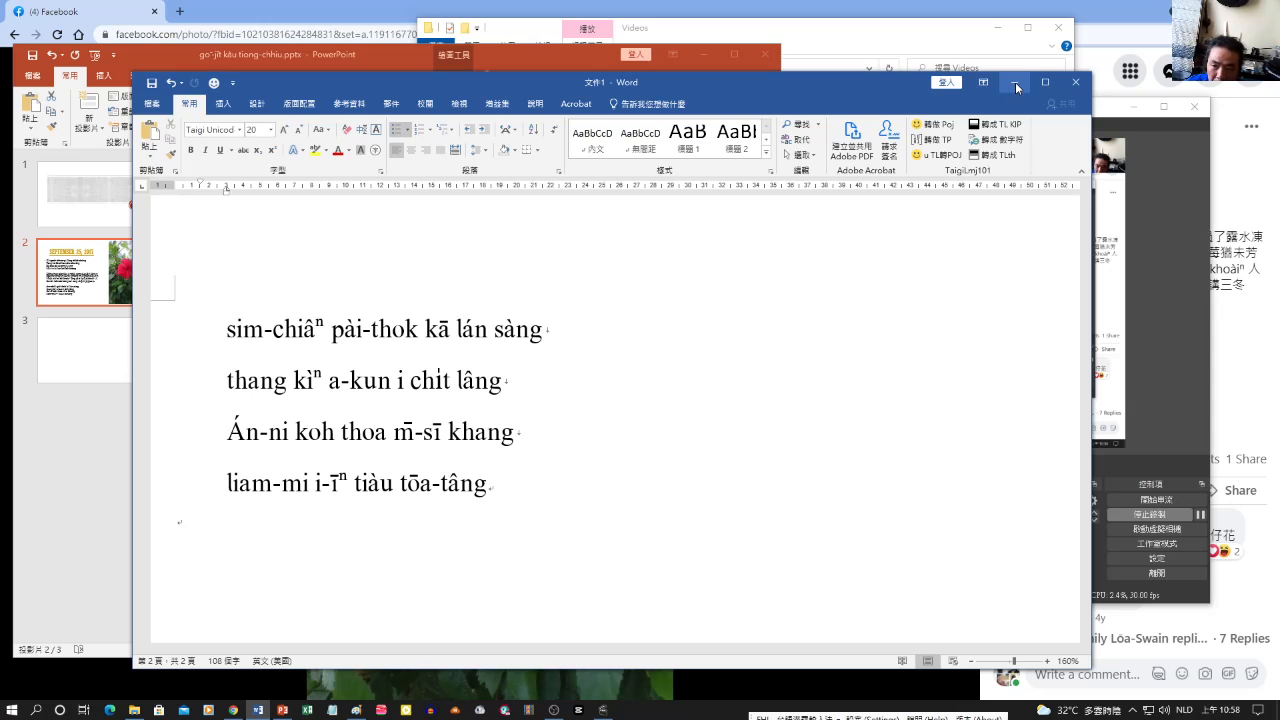
Switch to the PowerPoint presentation and deselect the verse text on slide 2.
click(545, 53)
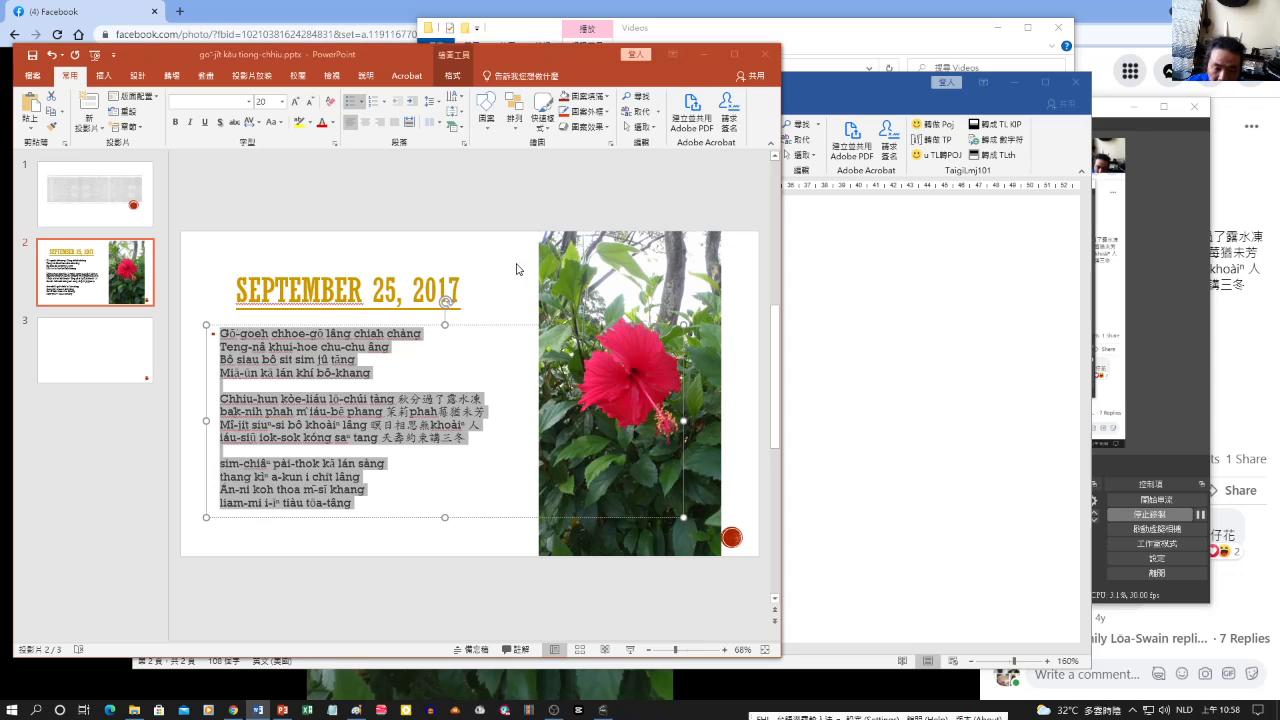
click(388, 503)
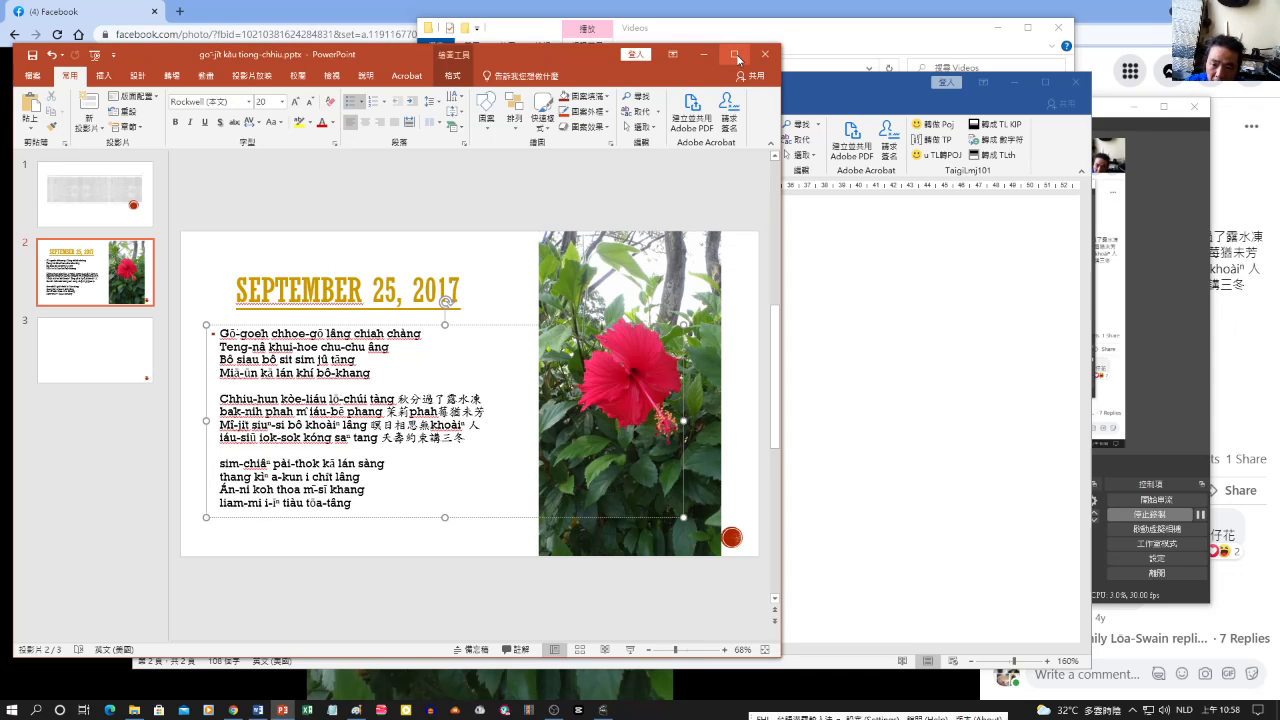